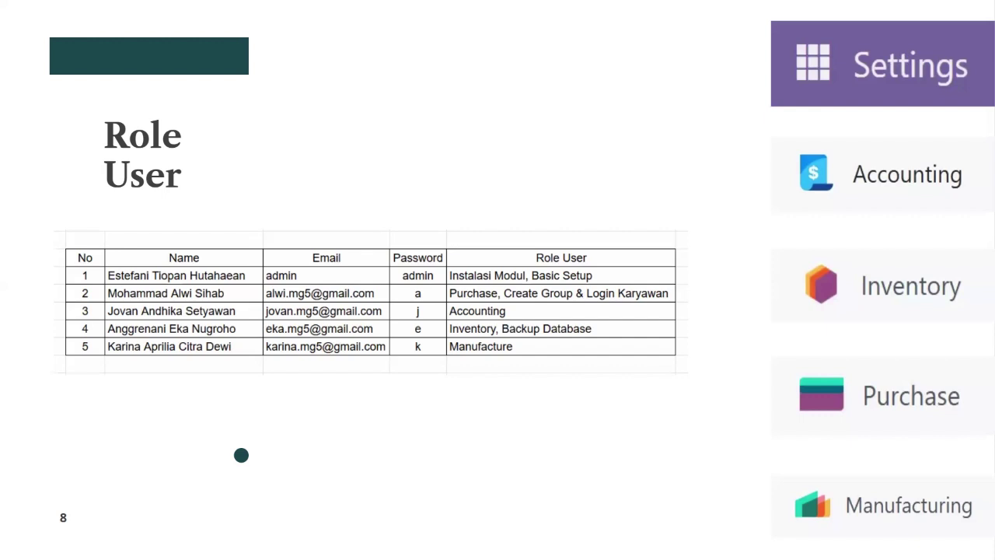
Advance the presentation from the Role User slide to the Instalasi Modul & Basic Setup slide.
key(Right)
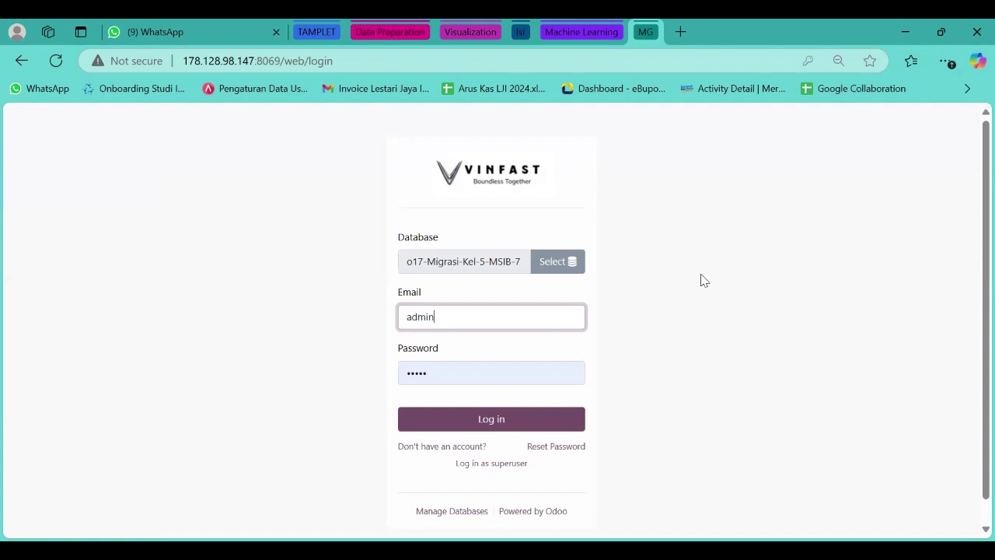
Log in to the Odoo database and open the Apps module list.
click(426, 421)
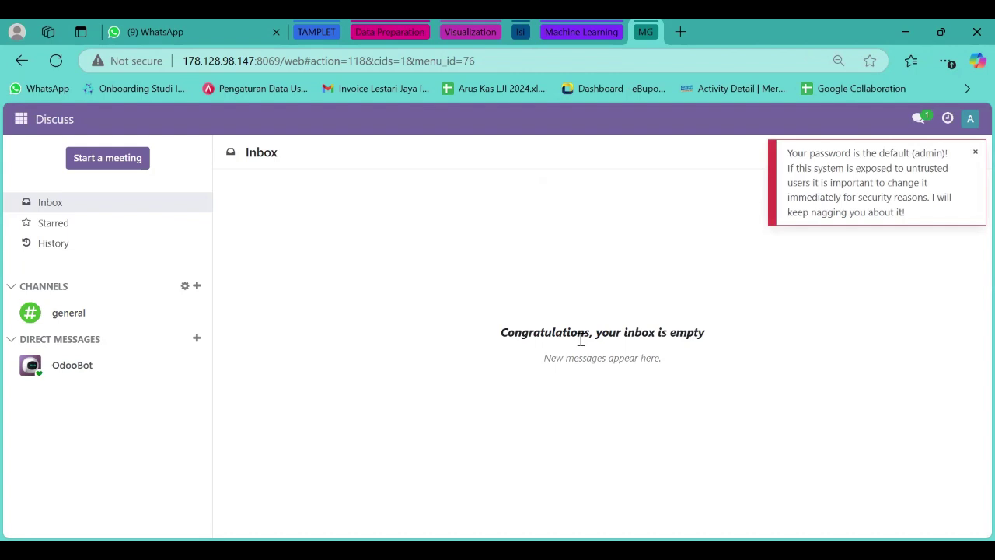
click(21, 120)
scroll(78, 339, down, 1)
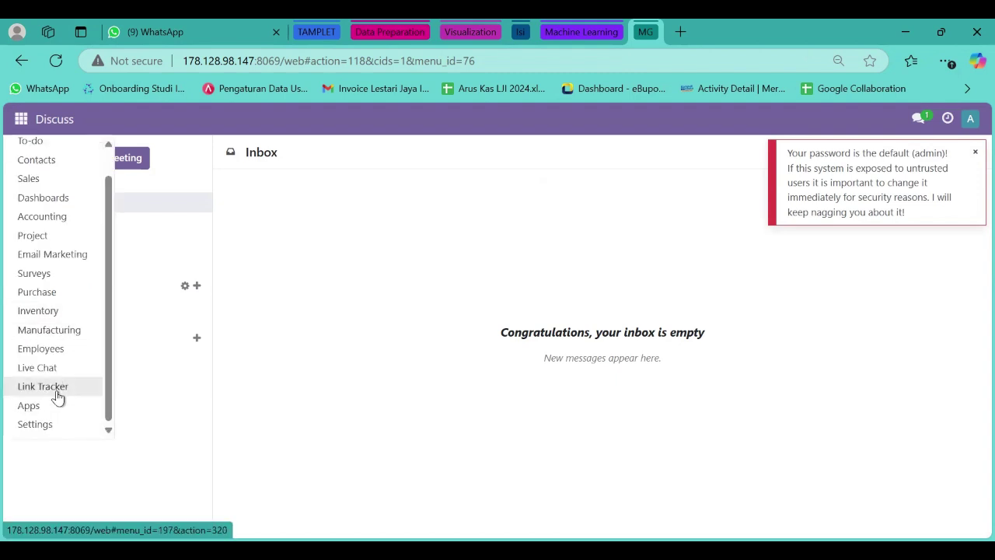
click(34, 414)
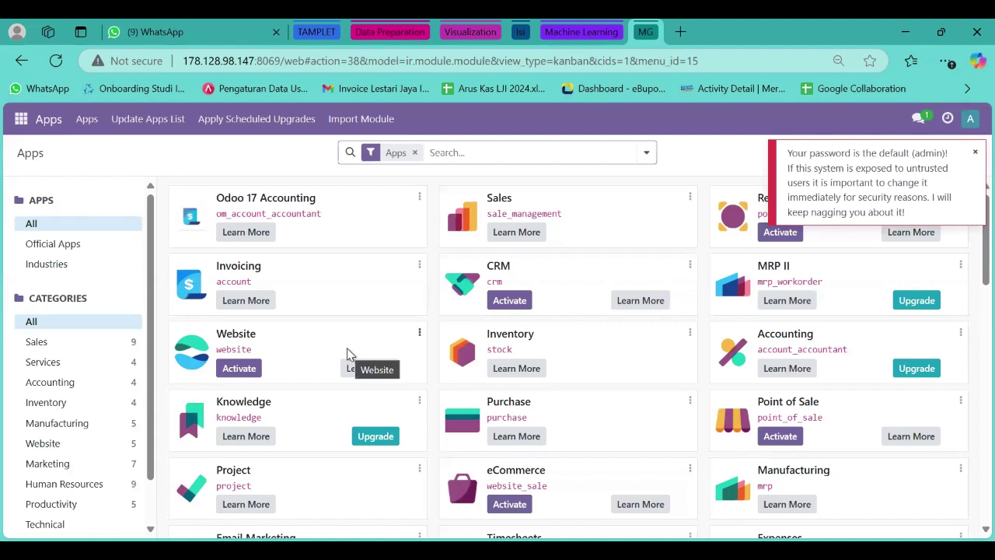
Search the Apps list for accounting, dismiss the default-password warning, then search purchase.
text(accounting)
key(Return)
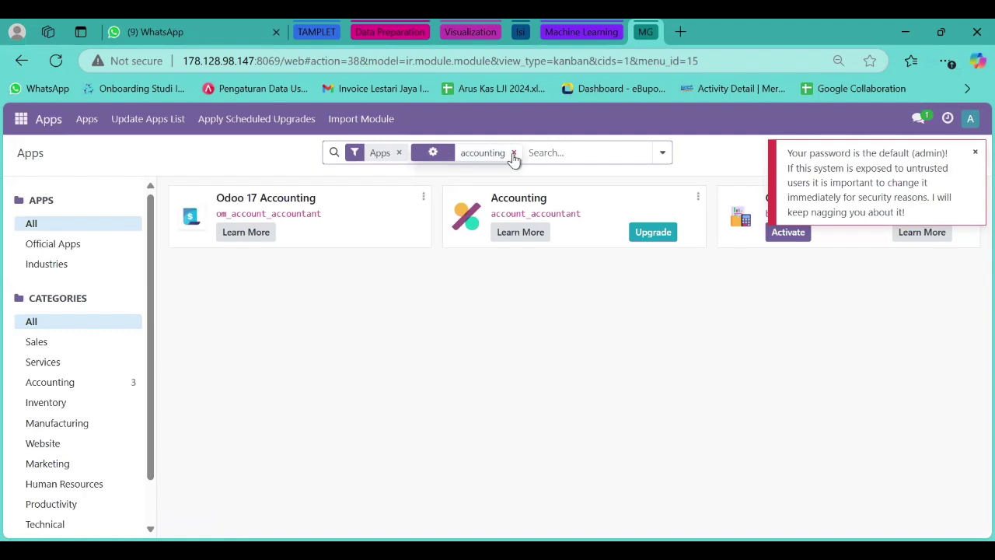
click(975, 152)
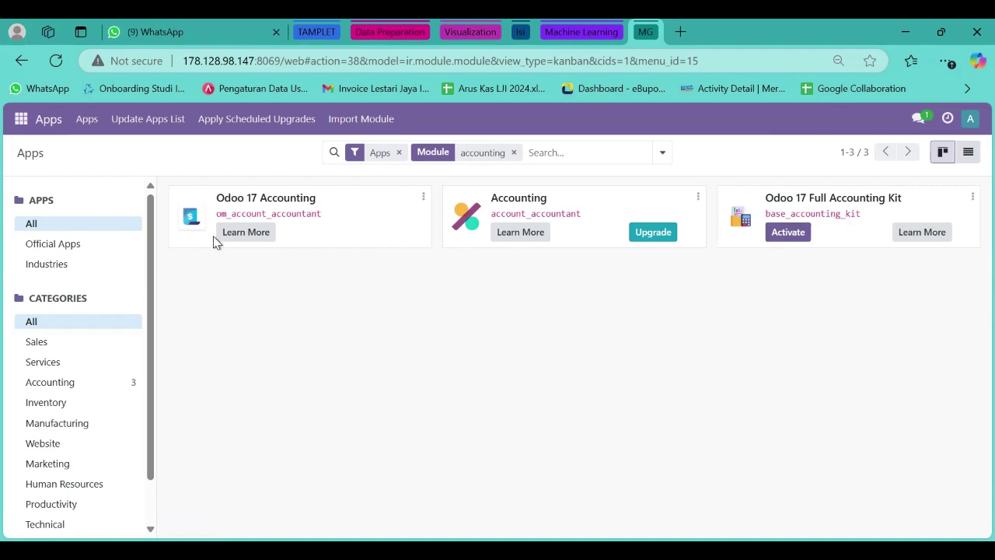
click(514, 153)
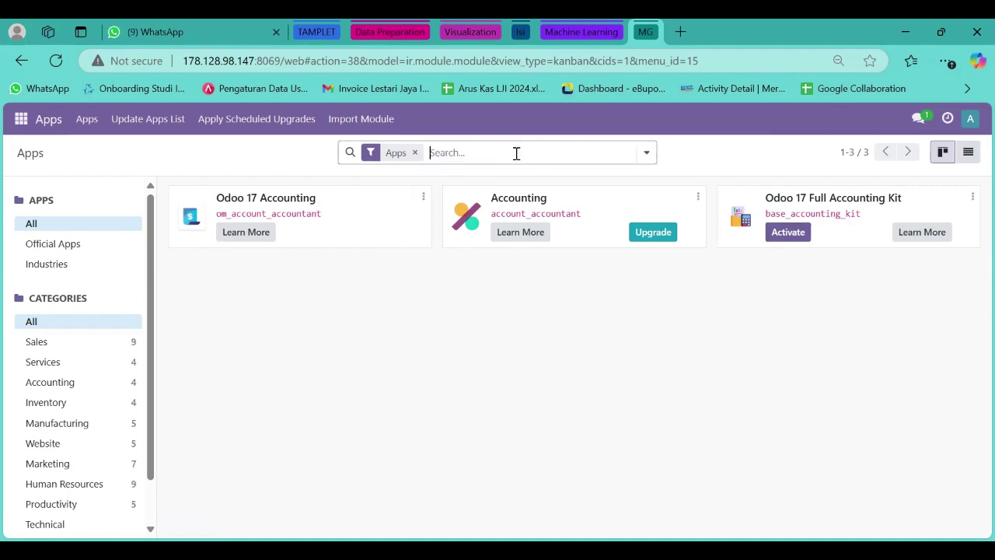
text(purchase)
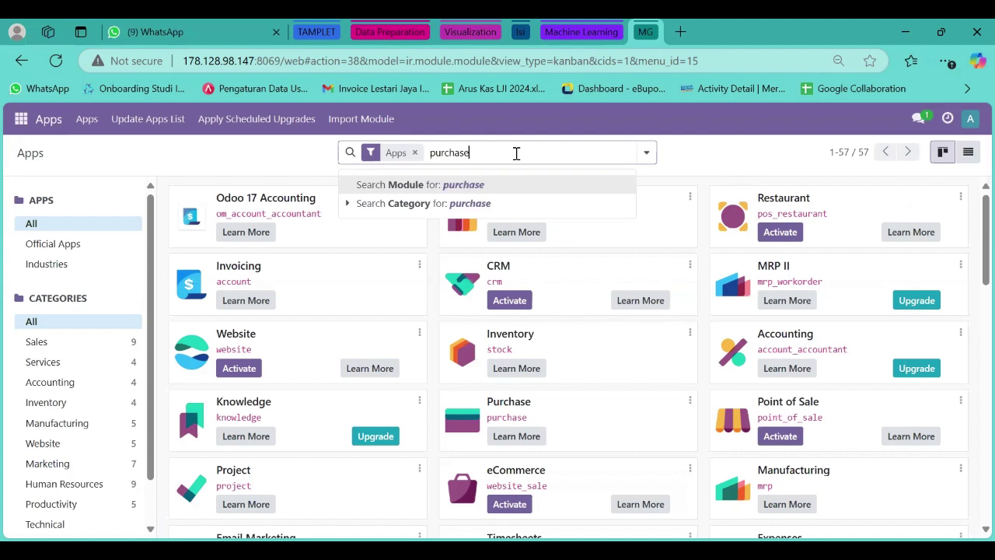
key(Return)
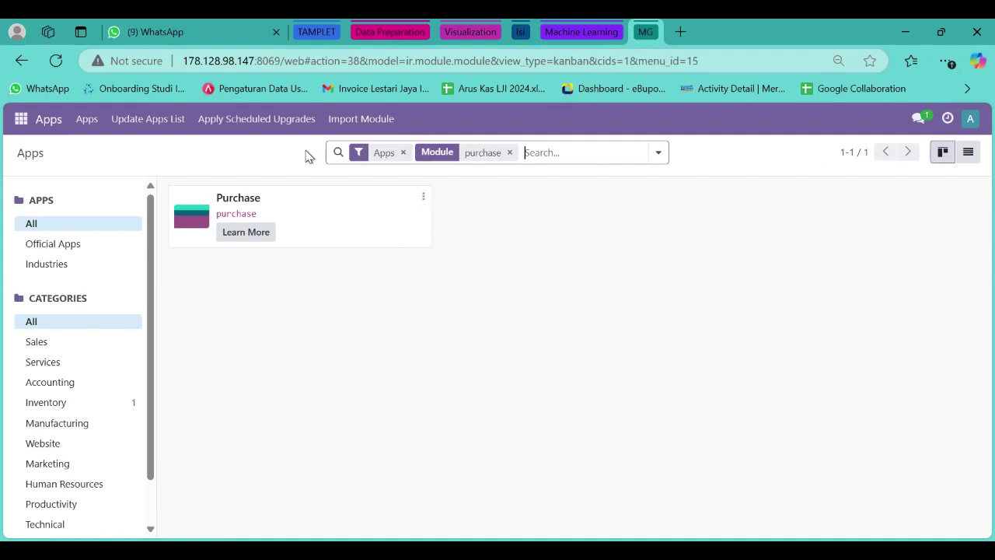
Search the Apps list for inventory and manufacturing to confirm both are installed.
click(510, 153)
text(inventory)
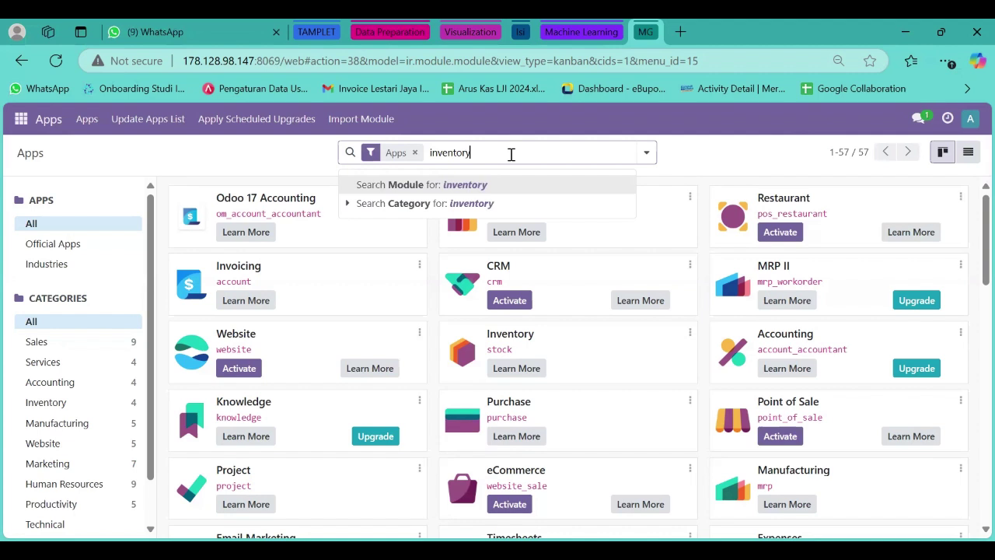
key(Return)
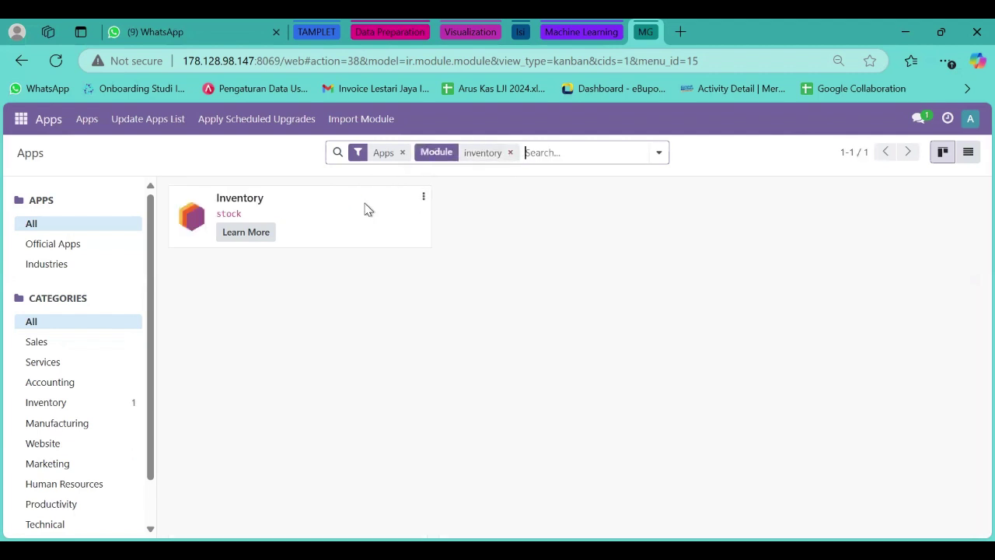
click(510, 153)
text(manufacturing)
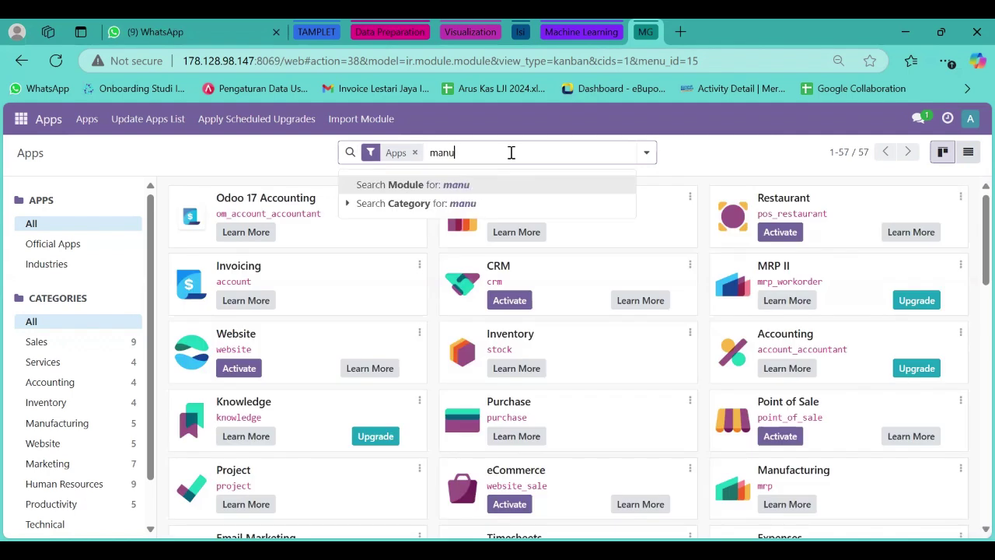
key(Return)
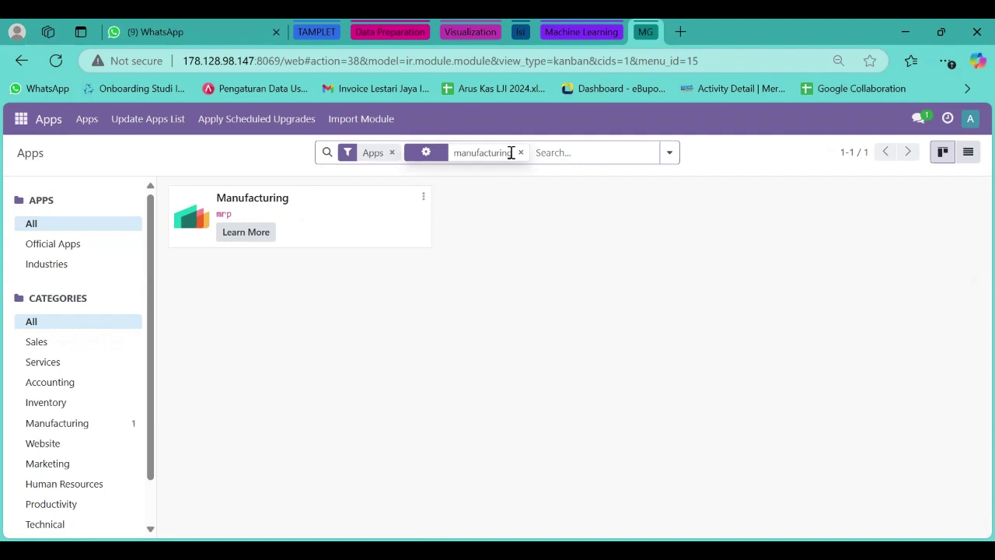
click(22, 119)
scroll(30, 350, down, 1)
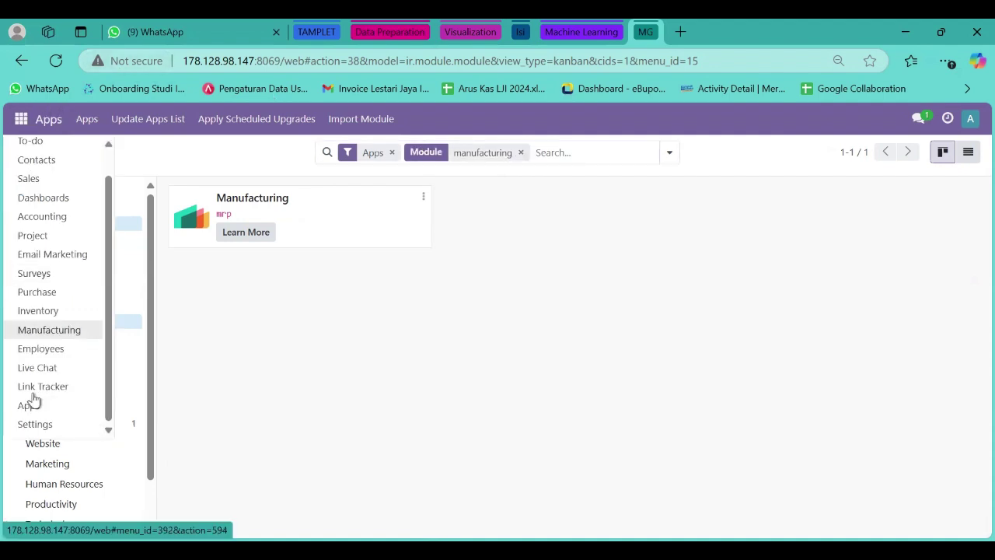
Activate the developer mode from the Developer Tools section of the general Settings.
click(35, 424)
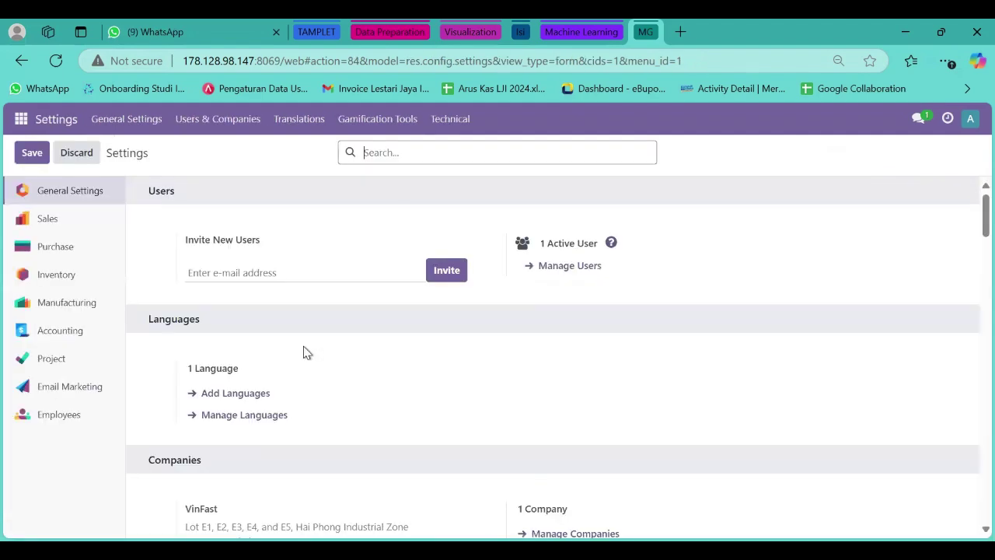
scroll(306, 353, down, 20)
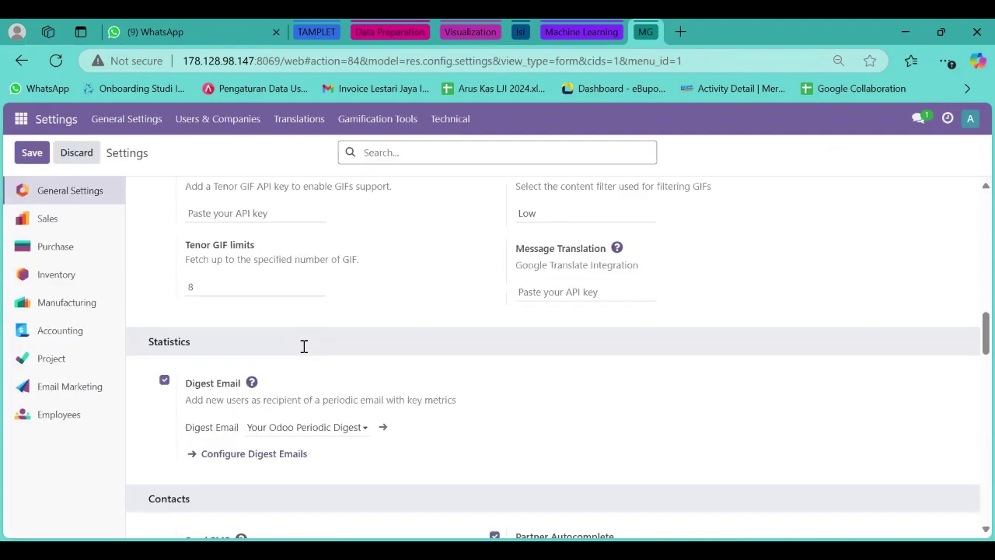
scroll(306, 352, down, 2)
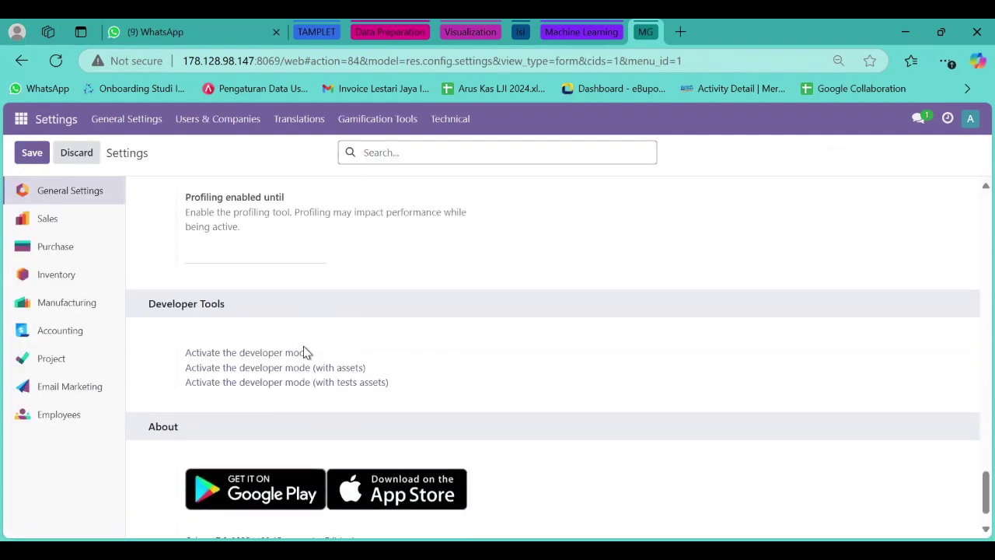
scroll(260, 308, down, 1)
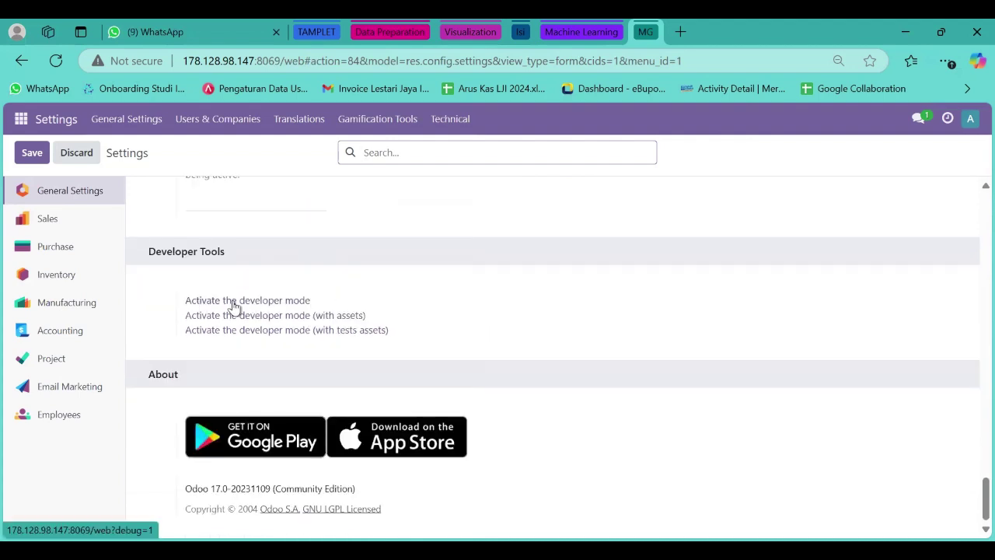
click(277, 304)
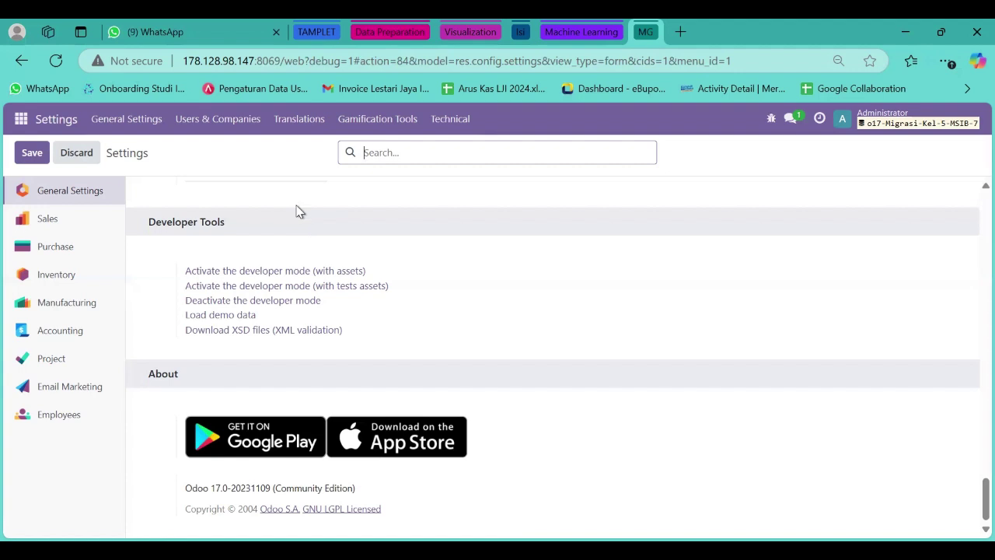
click(223, 121)
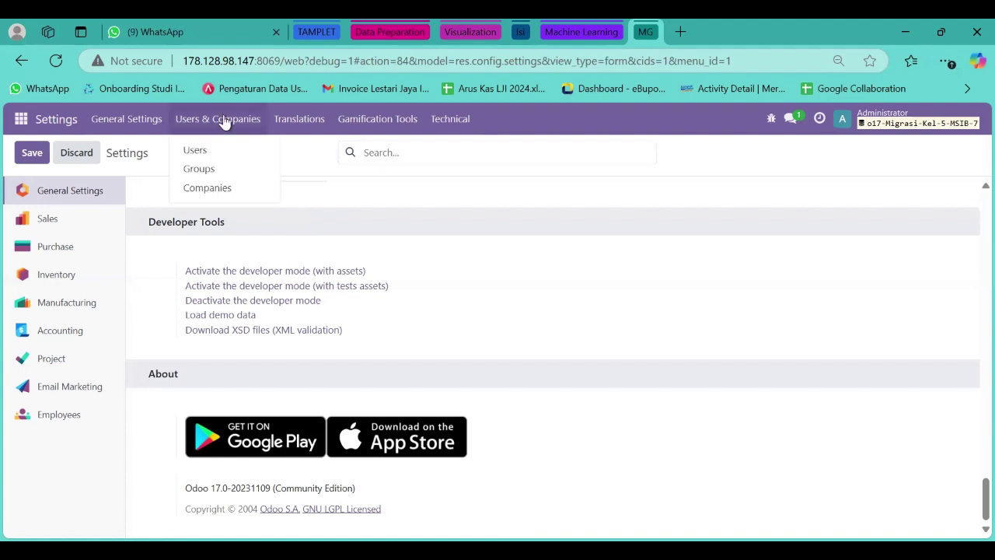
Open the Administrator user from the Users list and review its user type and access rights.
click(193, 150)
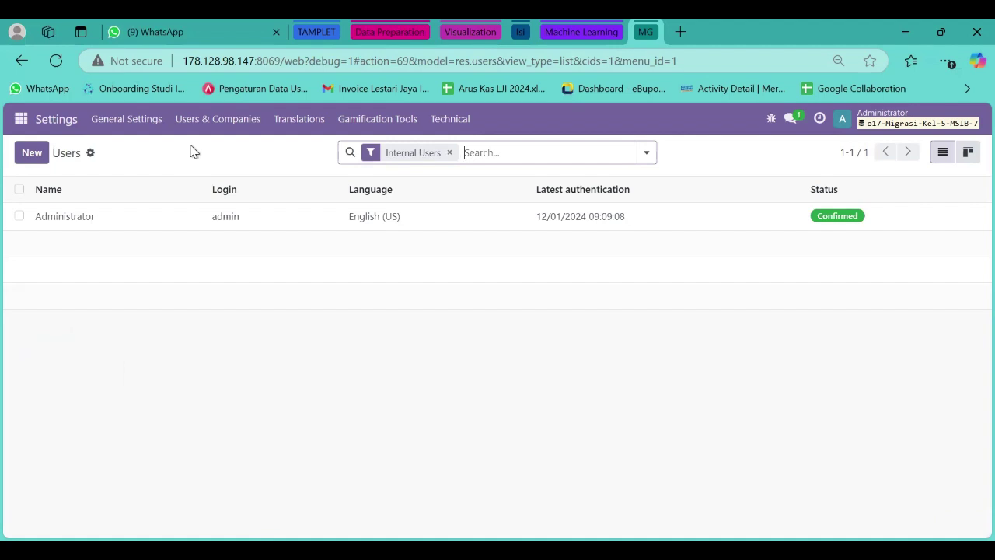
click(169, 218)
scroll(402, 373, down, 1)
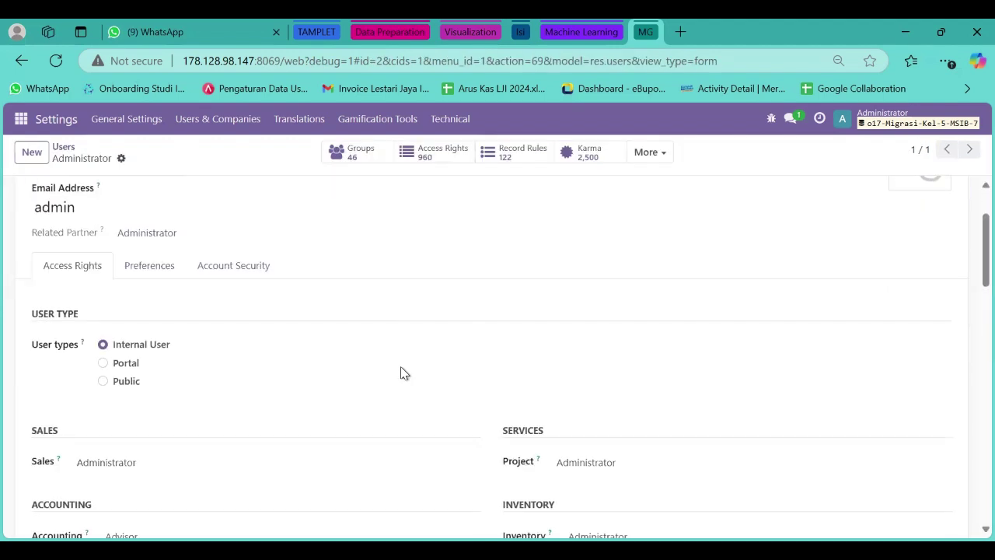
scroll(403, 373, down, 2)
scroll(403, 374, down, 3)
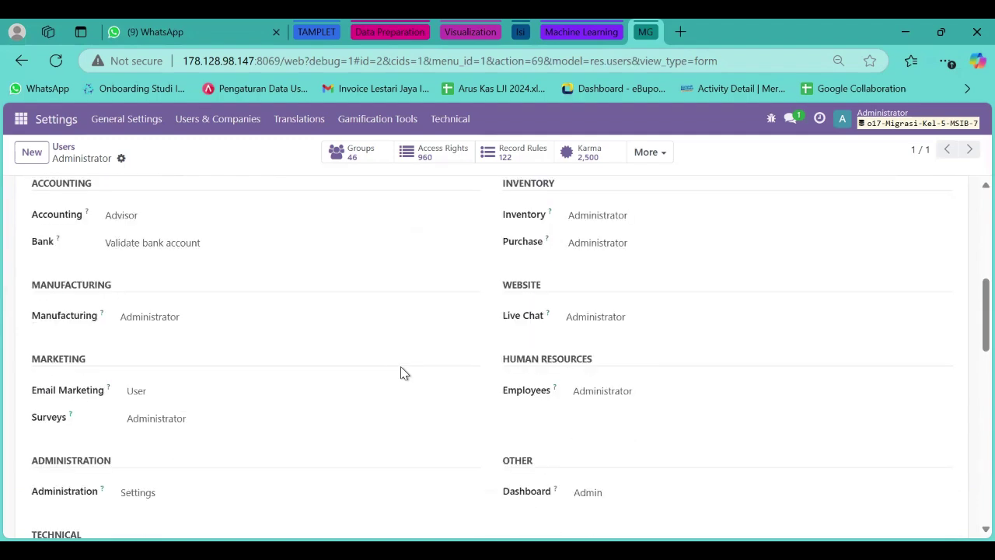
scroll(403, 373, down, 4)
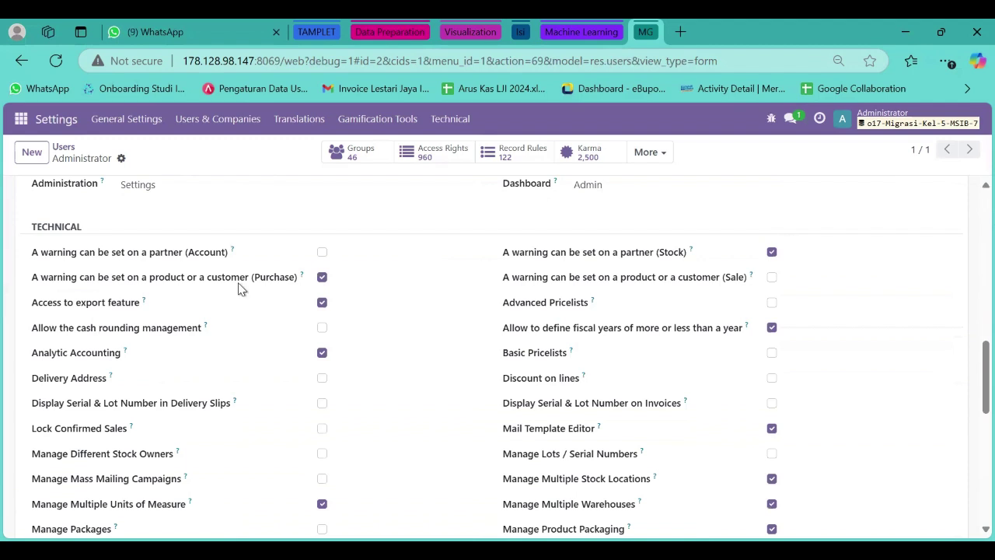
scroll(240, 287, down, 1)
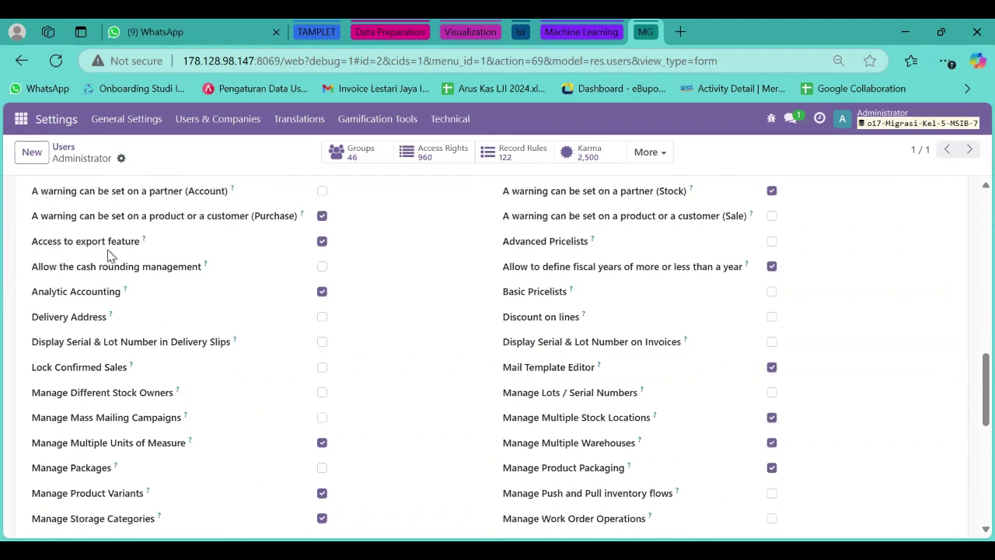
scroll(107, 255, down, 1)
scroll(101, 391, down, 1)
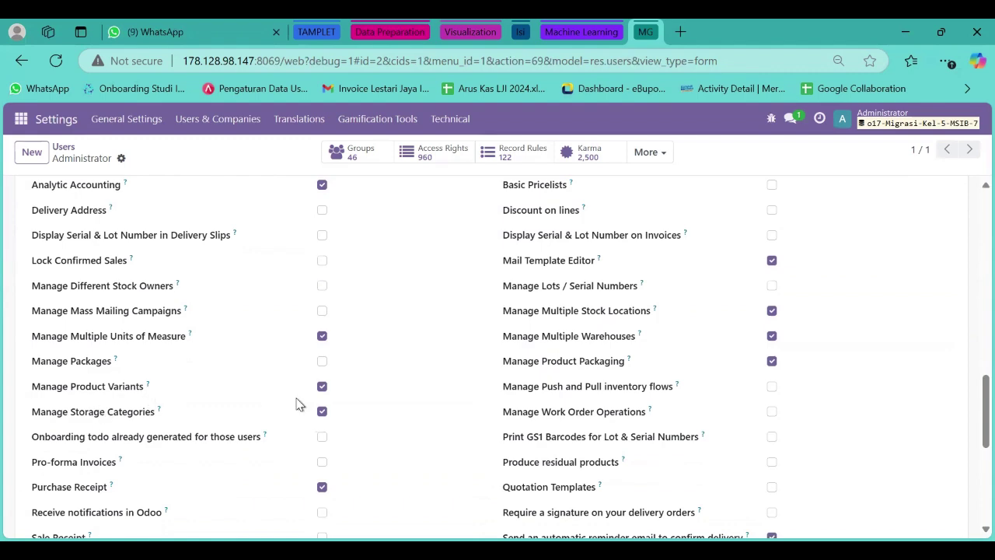
scroll(325, 478, up, 1)
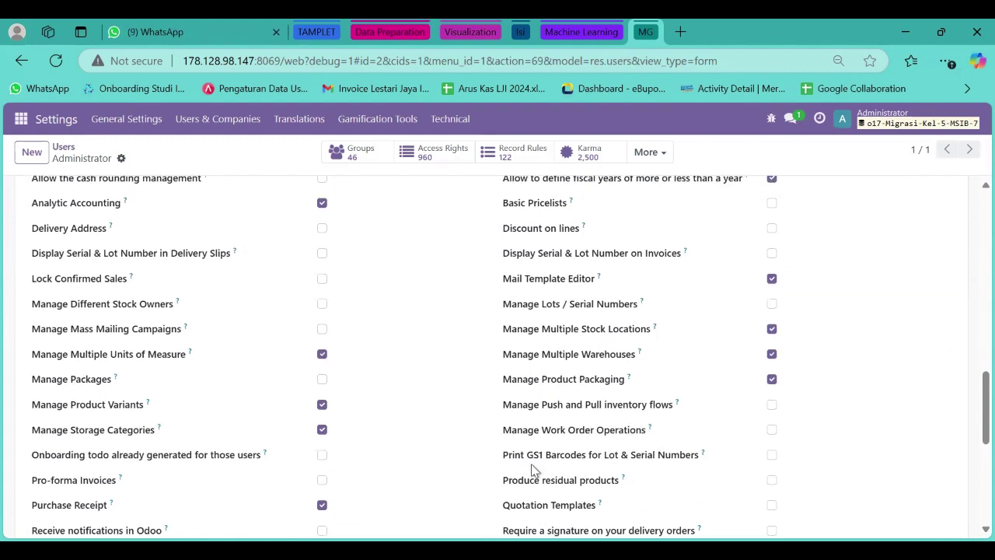
scroll(611, 405, up, 2)
scroll(610, 405, down, 5)
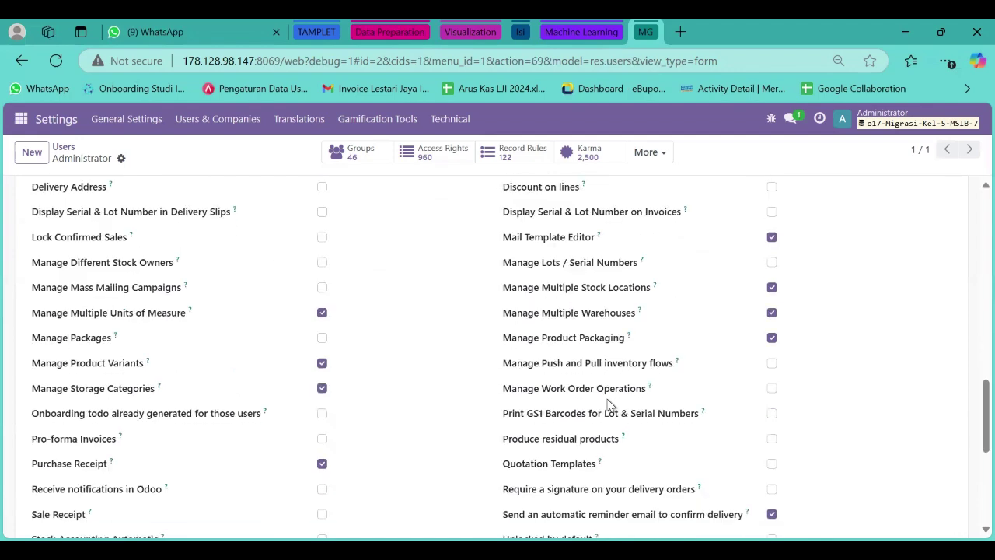
scroll(611, 405, down, 2)
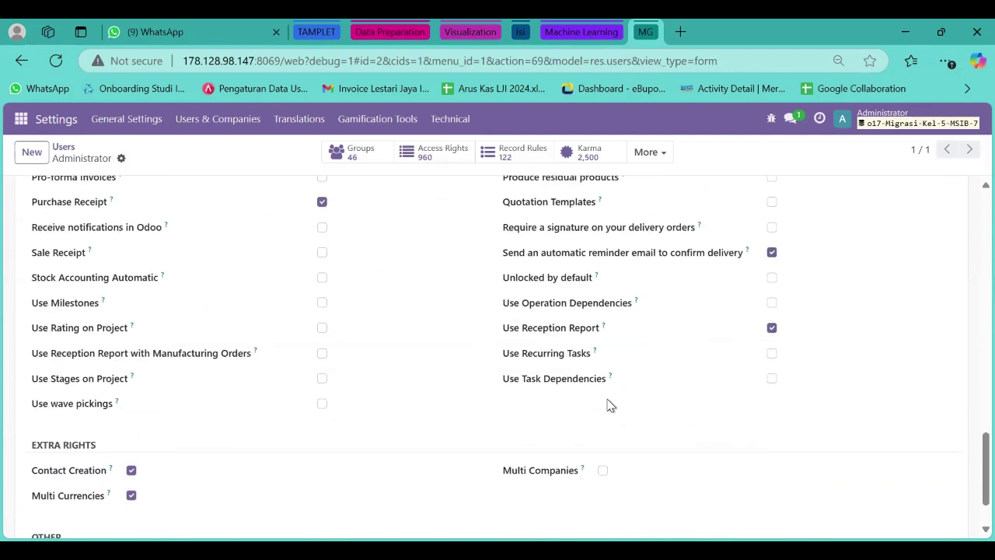
scroll(244, 184, up, 12)
scroll(244, 185, up, 3)
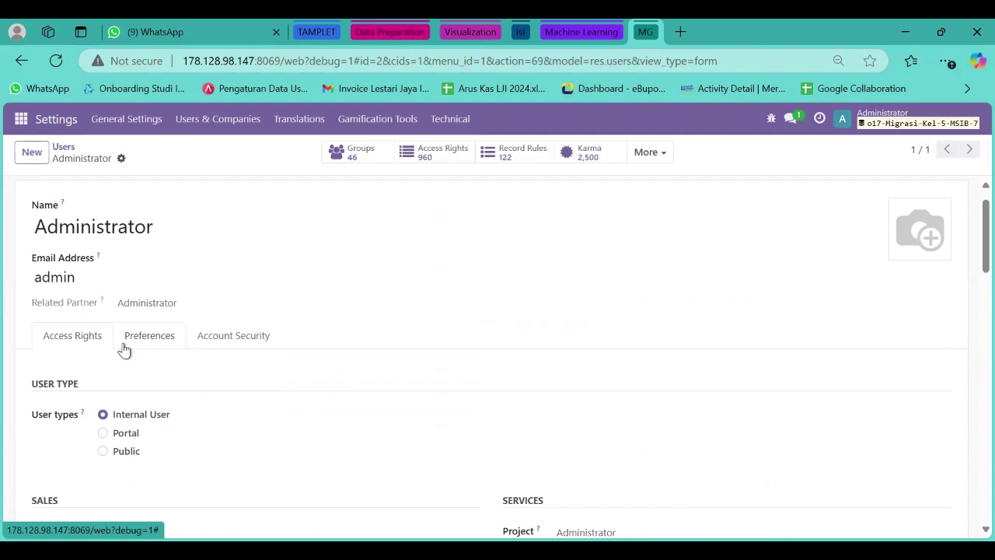
Show the Languages list, where English (US) is the only active language of 91.
click(283, 129)
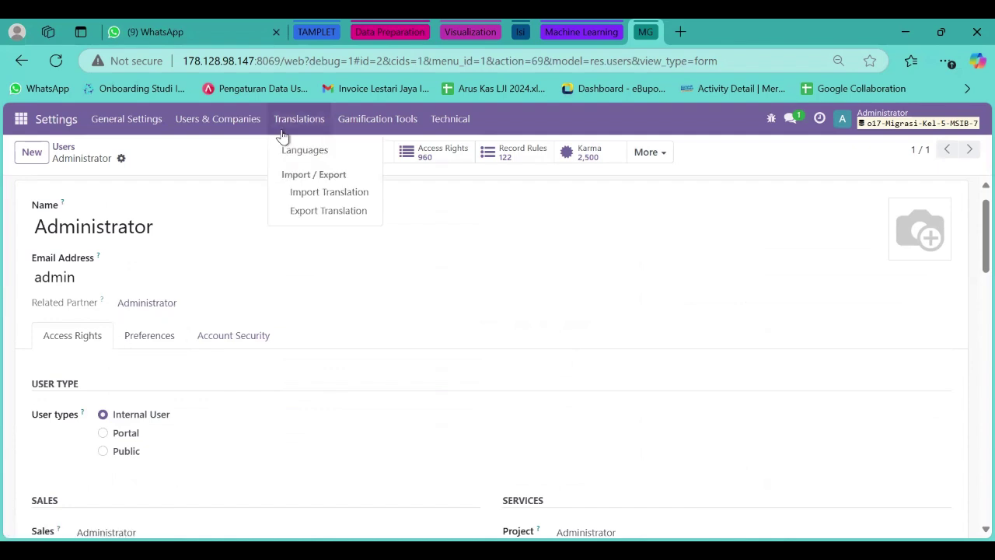
click(287, 153)
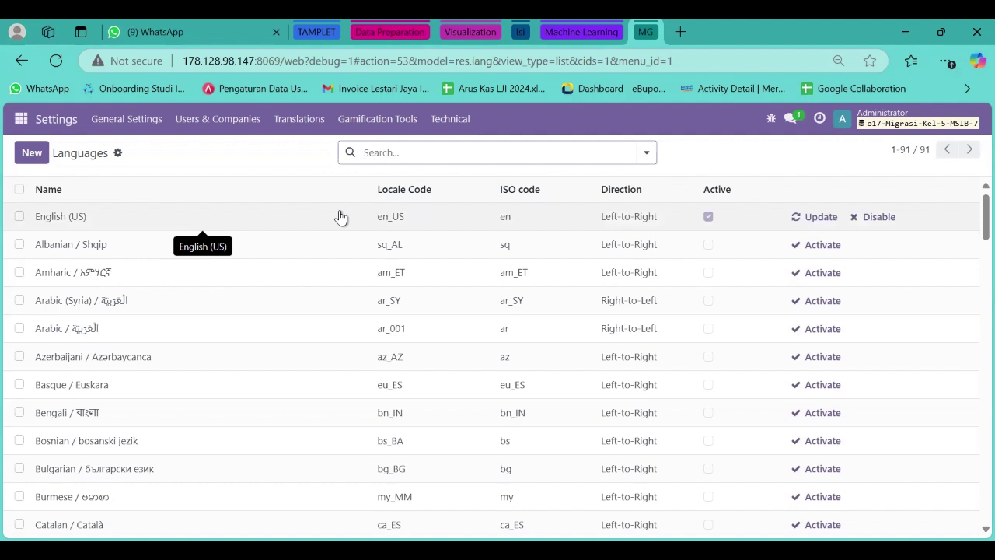
Open the VinFast company from the Companies list and review its address, contact details and VND currency.
click(230, 127)
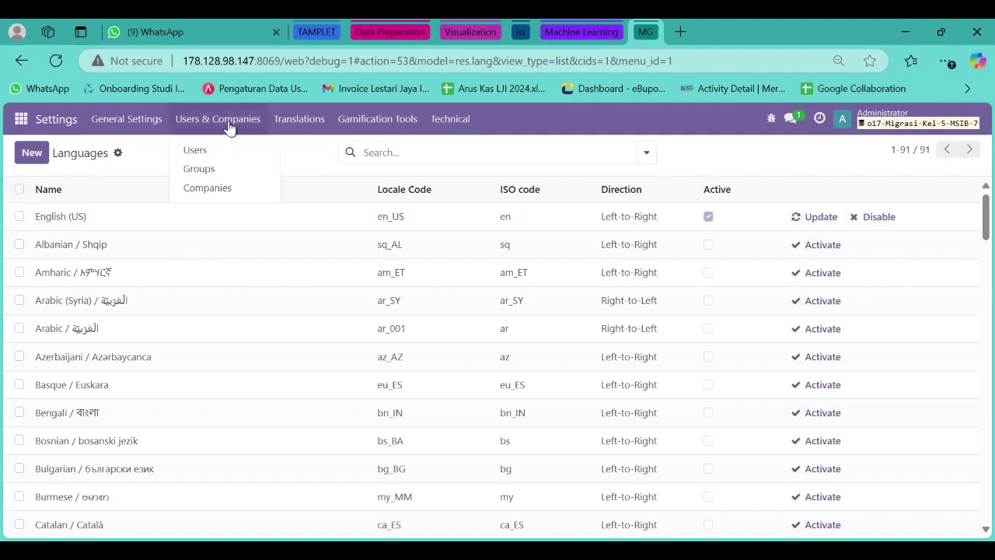
click(231, 198)
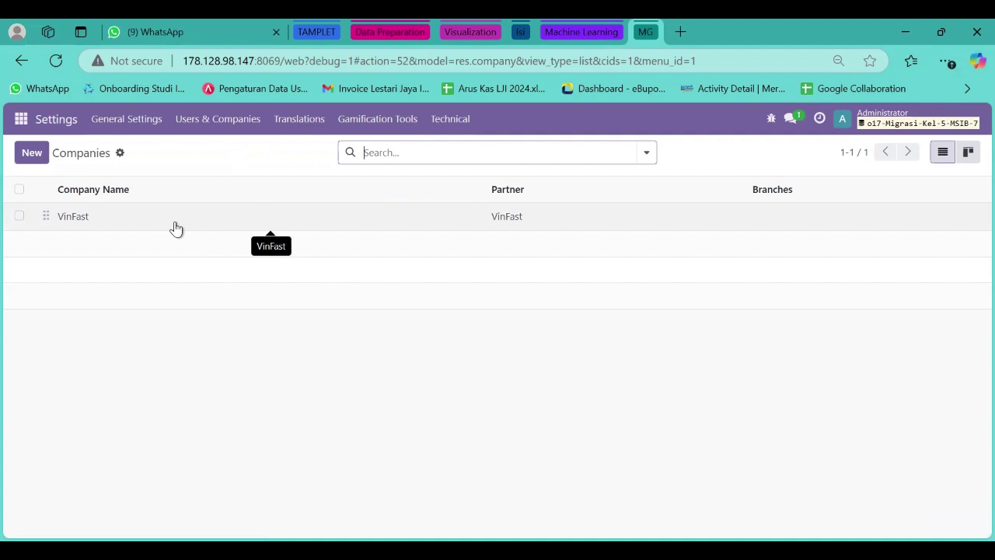
click(176, 228)
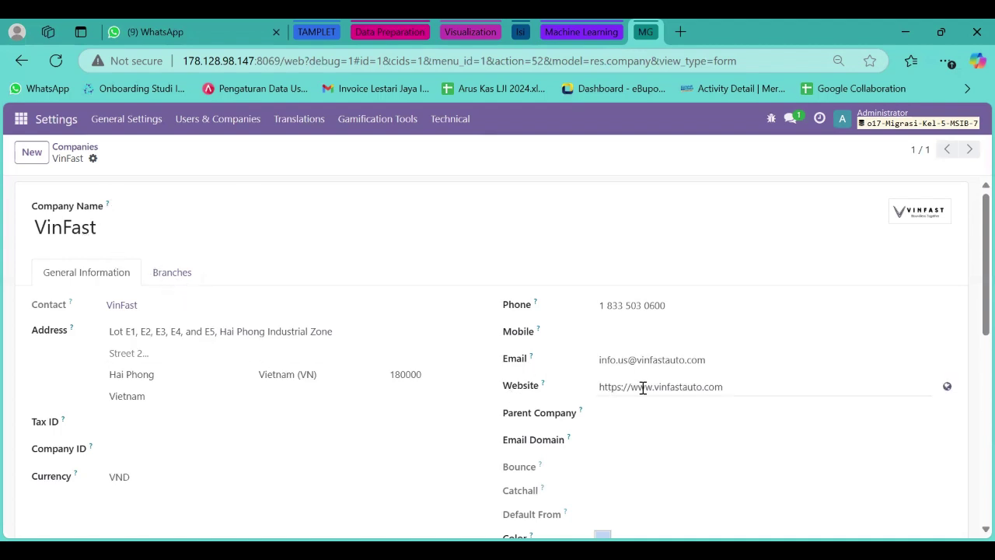
scroll(418, 347, down, 3)
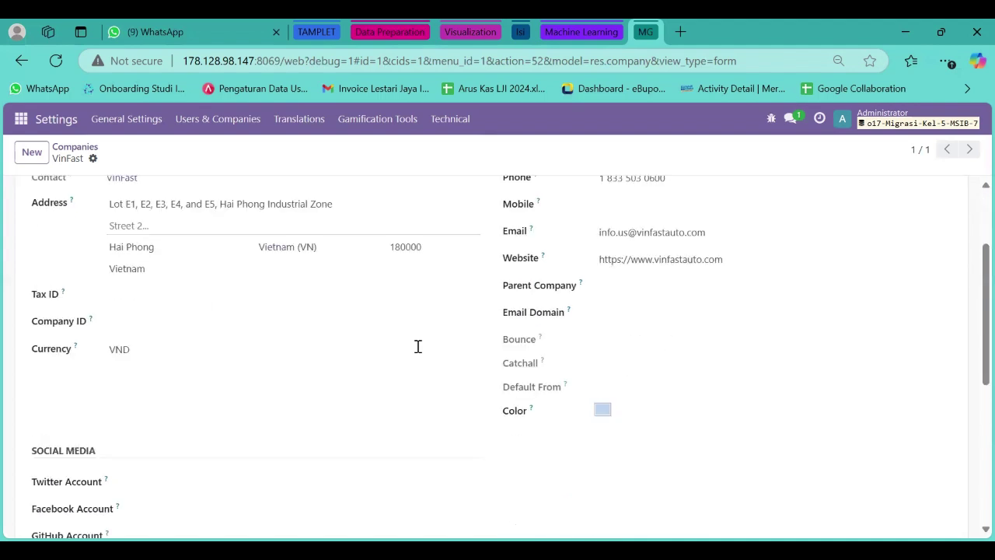
scroll(417, 347, up, 3)
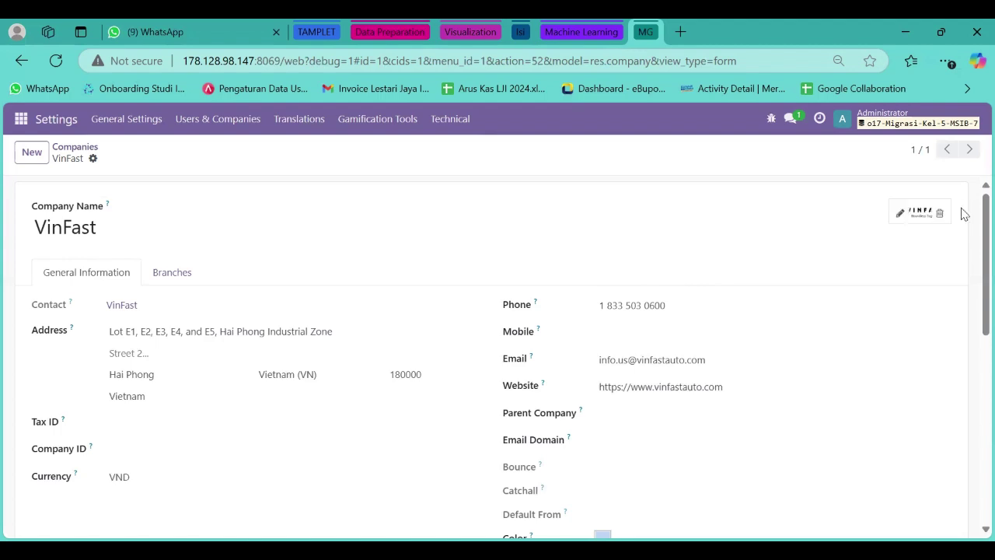
mouse_move(935, 216)
key(alt+Left)
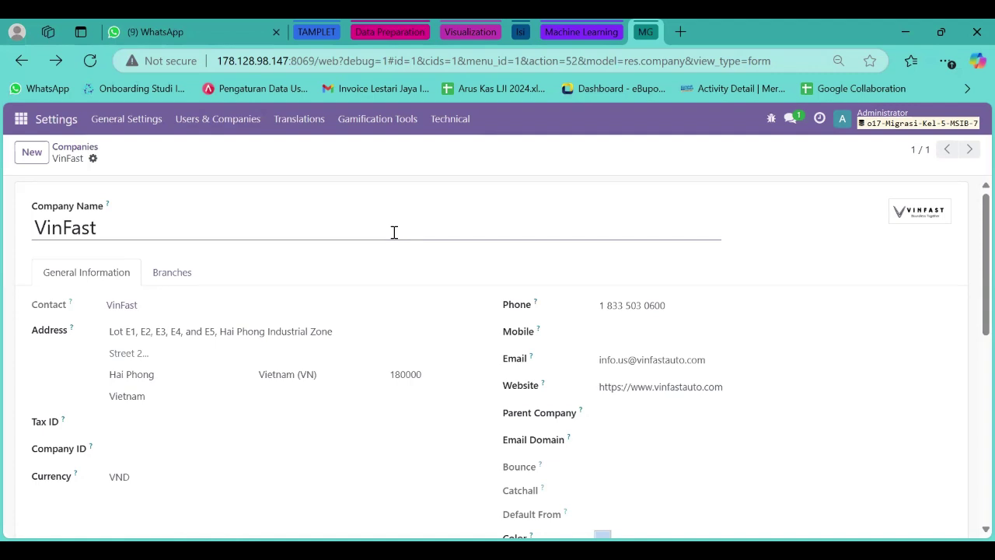
Open the Accounting settings, review the Vietnam localization and 10% default taxes, then search 'curren'.
click(21, 123)
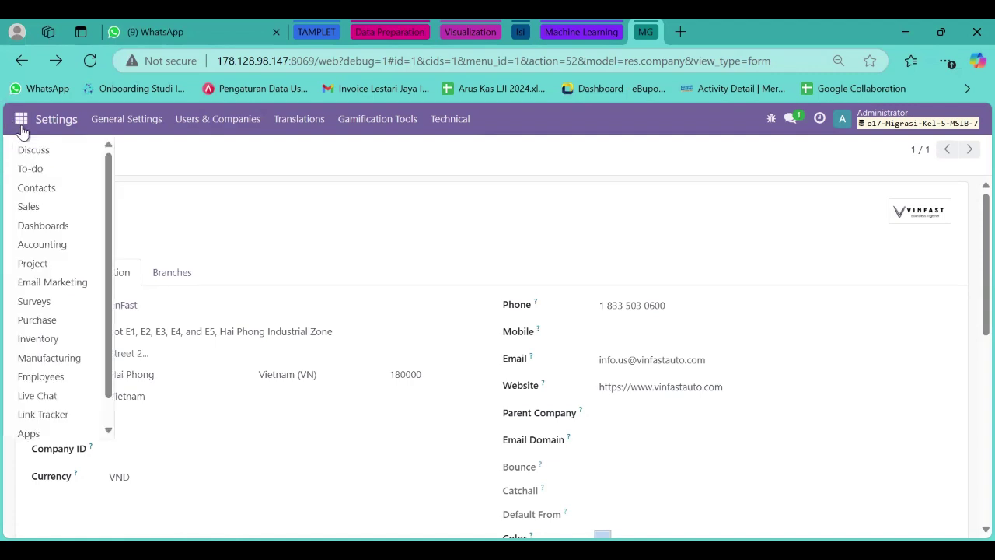
scroll(56, 353, down, 1)
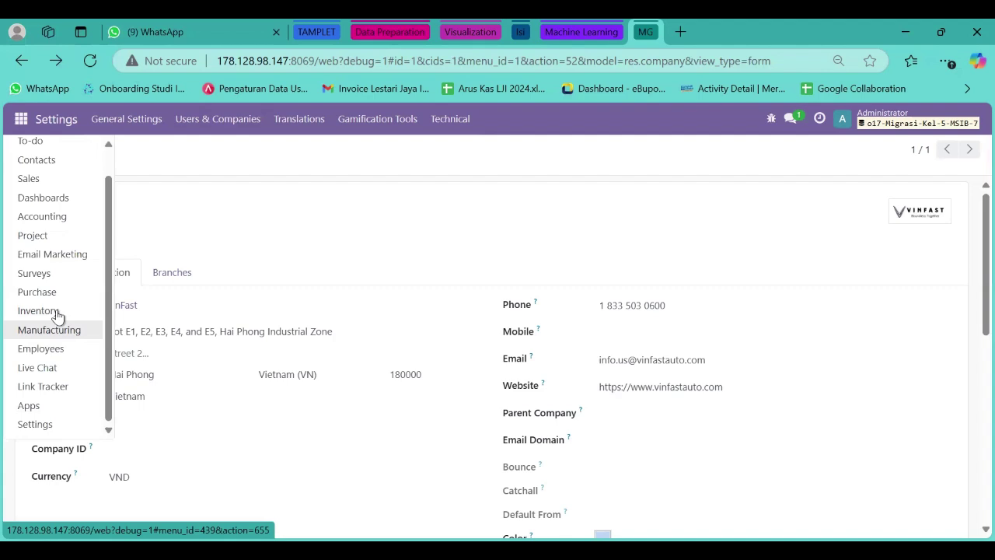
click(62, 220)
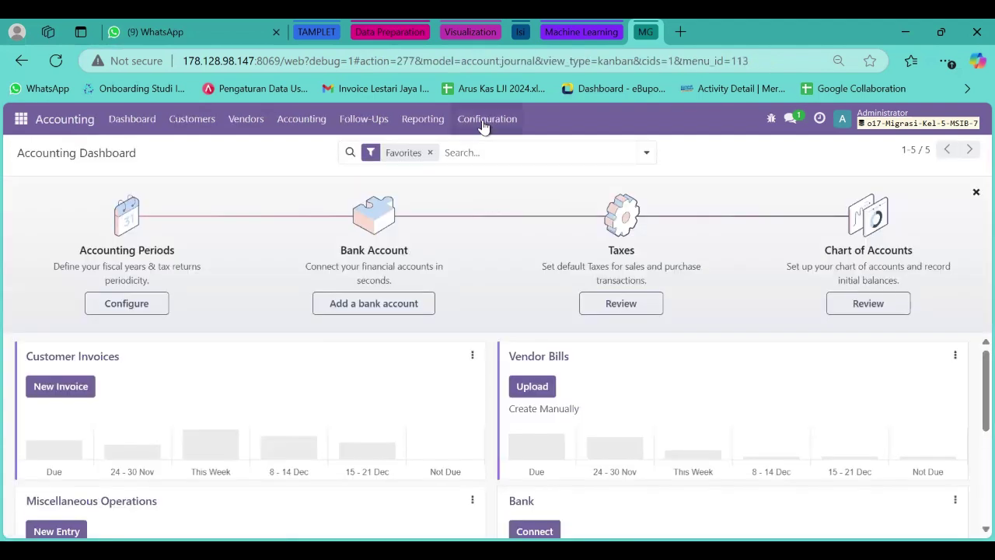
click(486, 124)
click(478, 155)
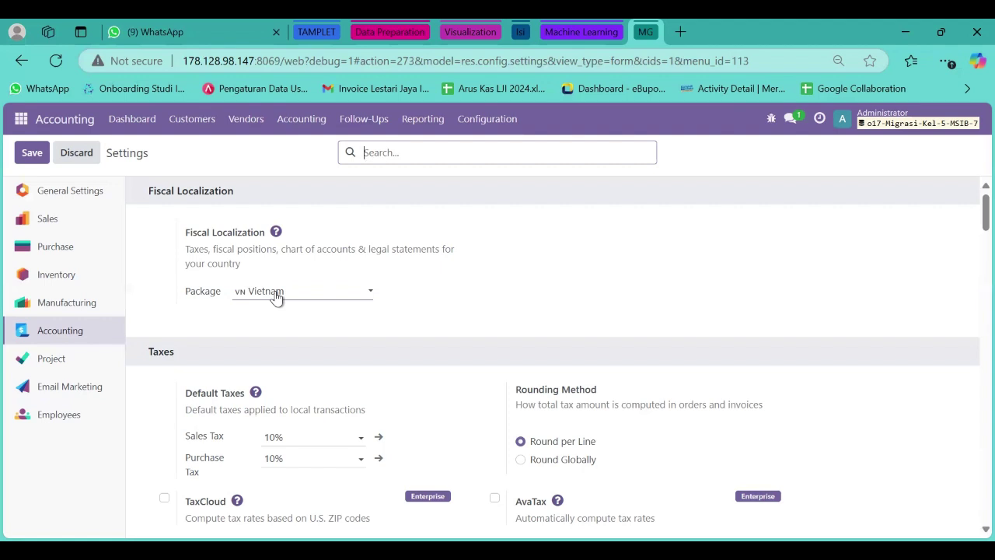
scroll(276, 295, down, 1)
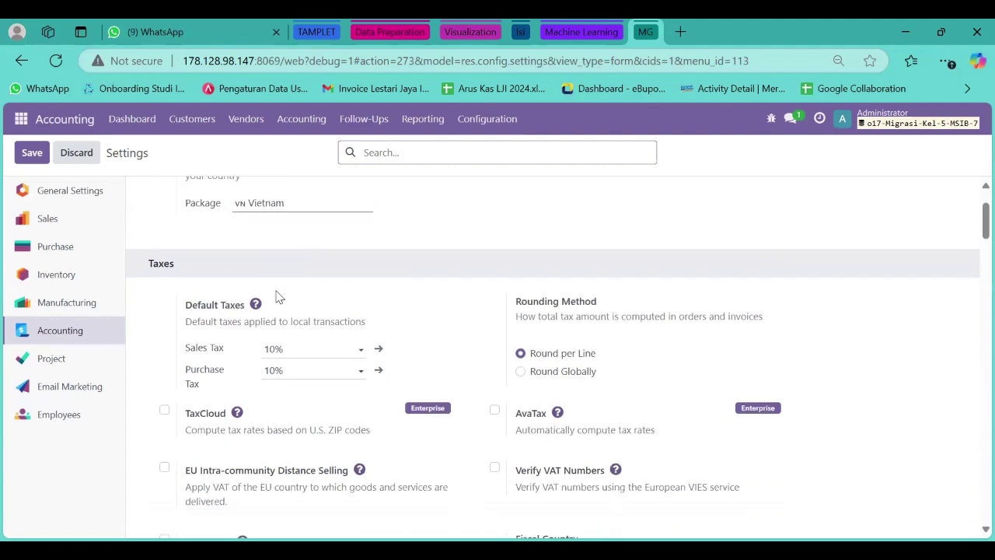
scroll(278, 297, up, 1)
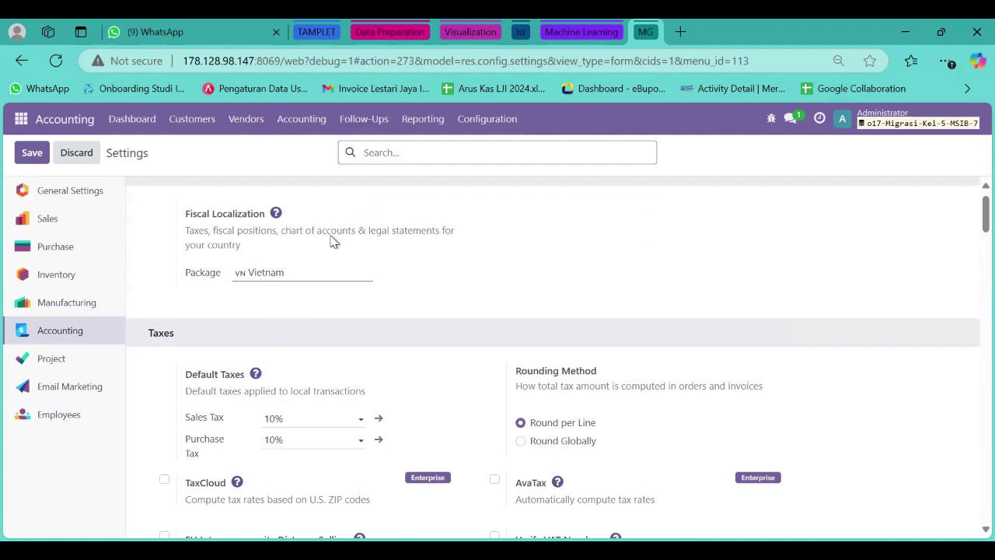
click(388, 153)
text(curren)
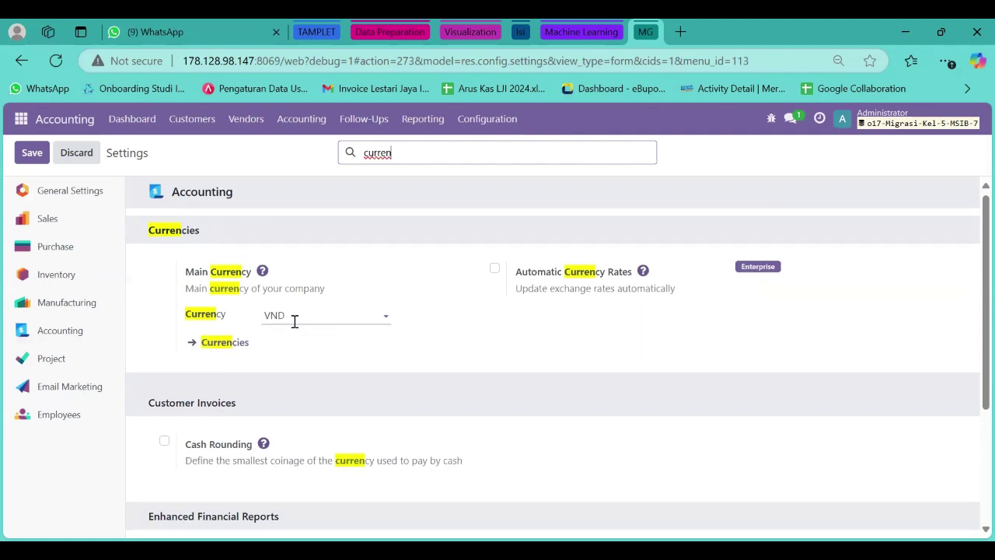
Enable Cash Rounding, then search 'customer p' and 'vendor' to review payment and vendor options.
scroll(294, 323, down, 1)
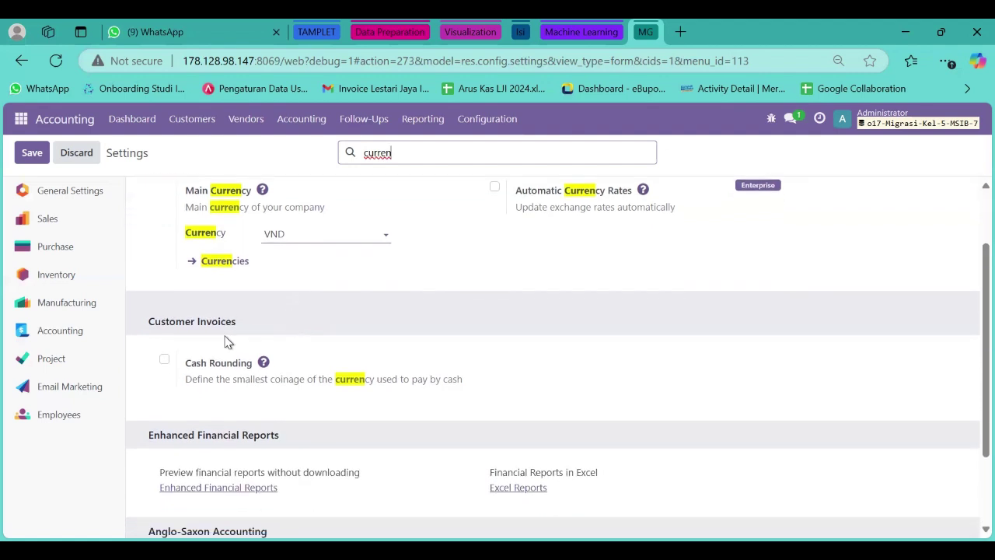
click(164, 362)
scroll(164, 367, up, 1)
click(416, 158)
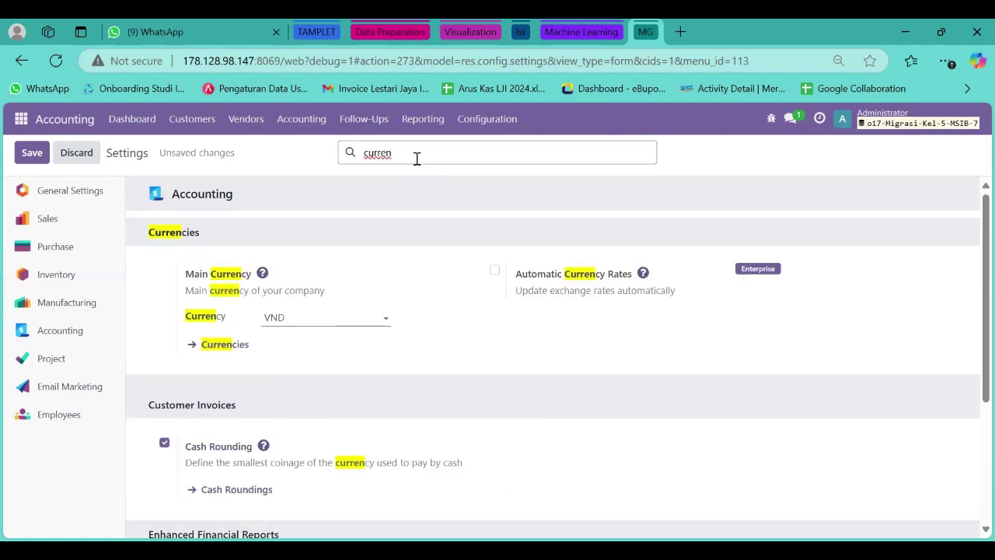
key(BackSpace)
key(BackSpace)
key(BackSpace)
key(BackSpace)
key(BackSpace)
key(BackSpace)
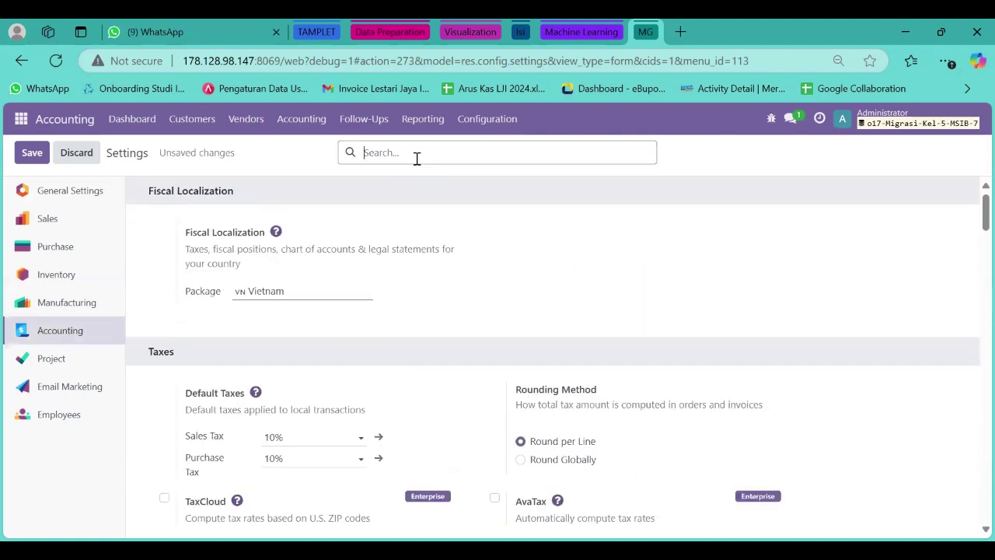
text(customer p)
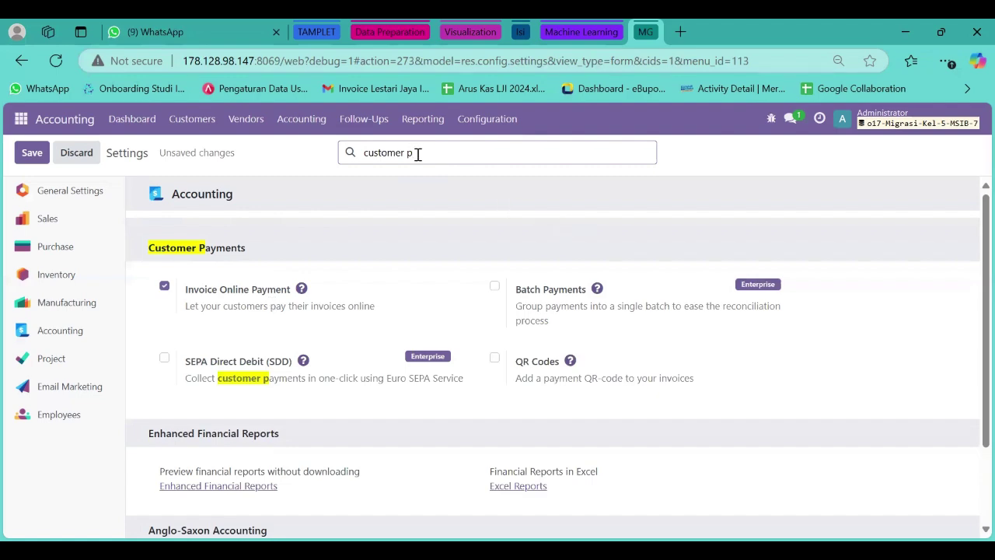
key(BackSpace)
key(BackSpace)
key(BackSpace)
key(BackSpace)
key(BackSpace)
key(BackSpace)
key(BackSpace)
key(BackSpace)
key(BackSpace)
key(BackSpace)
text(ve)
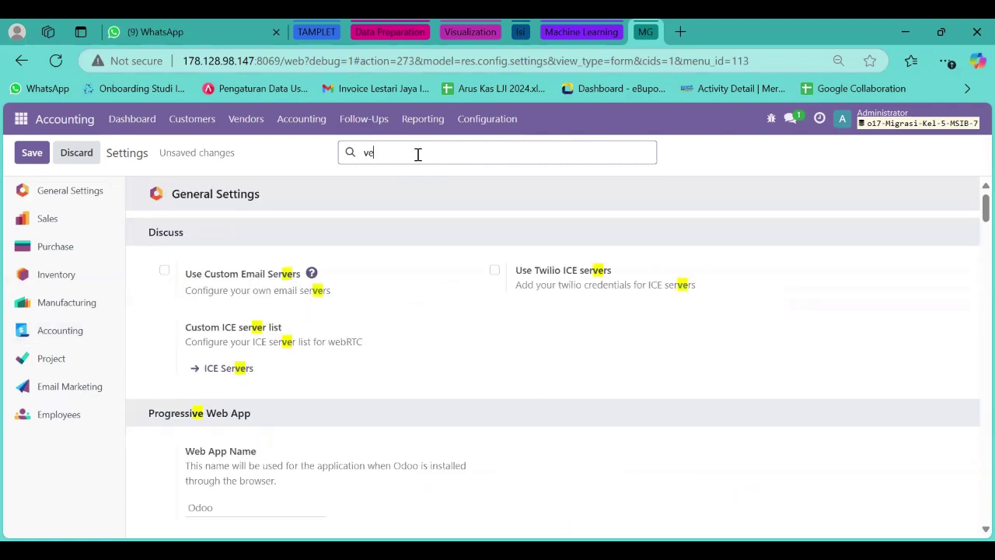
text(ndor)
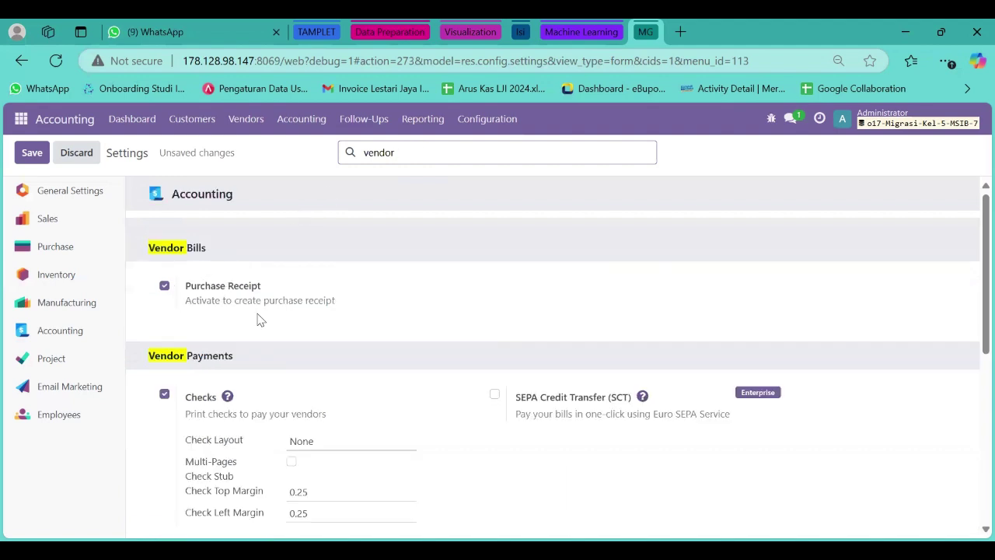
scroll(261, 319, down, 1)
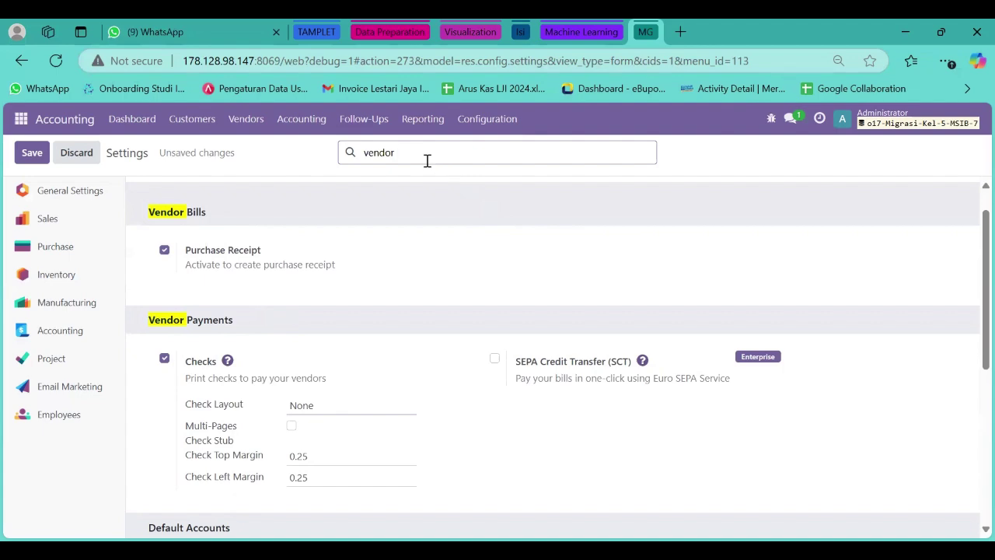
Search 'bank', enable OFX Import, and dismiss the Enterprise upgrade prompt.
key(BackSpace)
key(BackSpace)
key(BackSpace)
key(BackSpace)
key(BackSpace)
key(BackSpace)
text(ba)
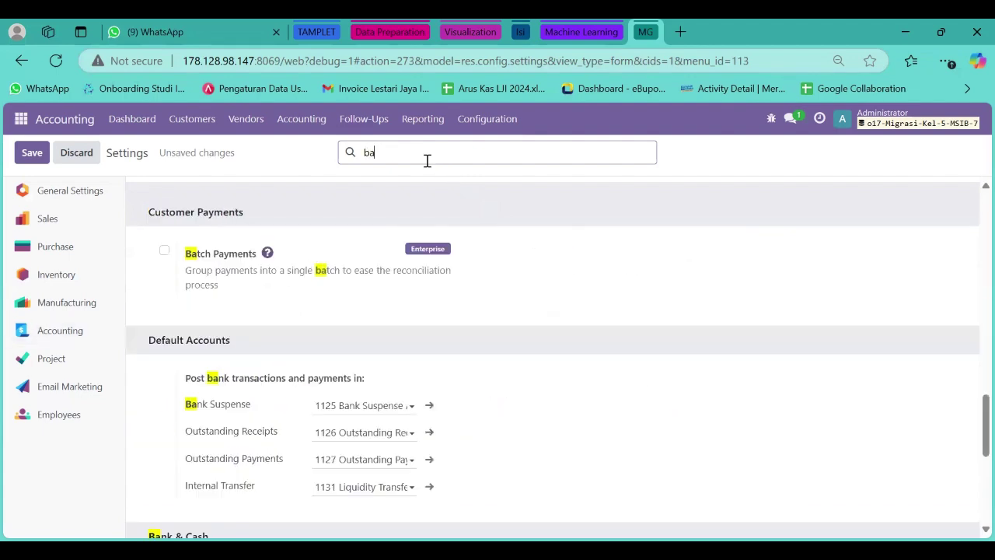
text(nk)
scroll(360, 284, down, 3)
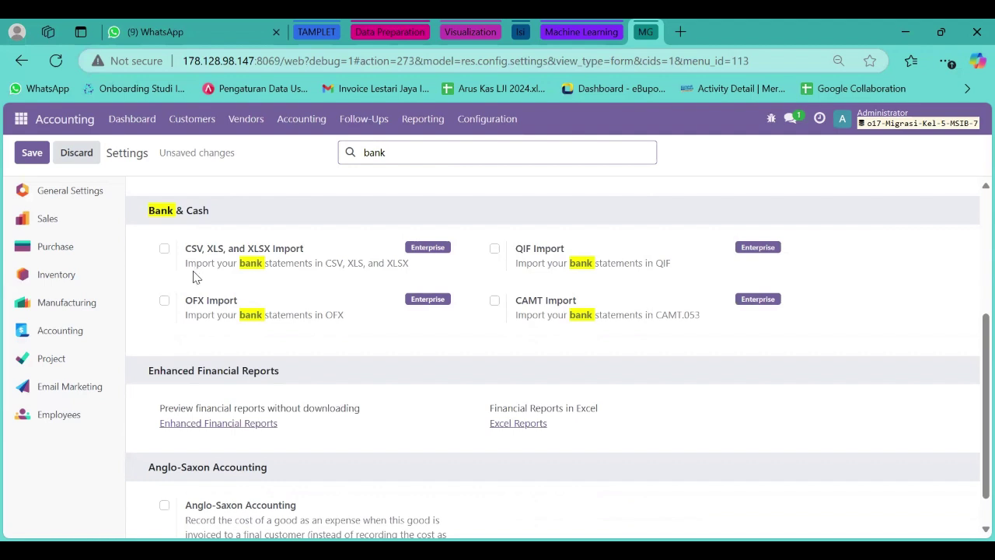
mouse_move(167, 303)
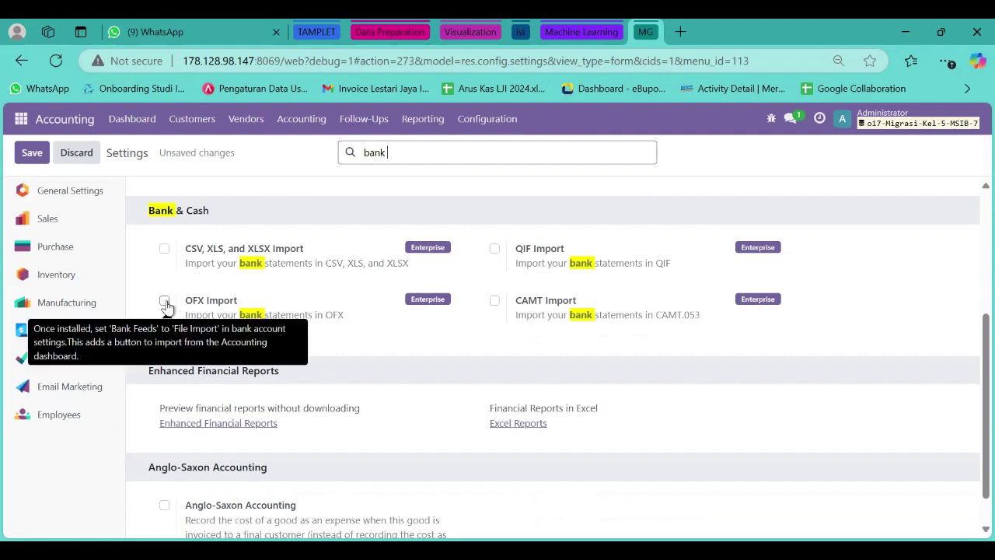
click(164, 301)
key(Escape)
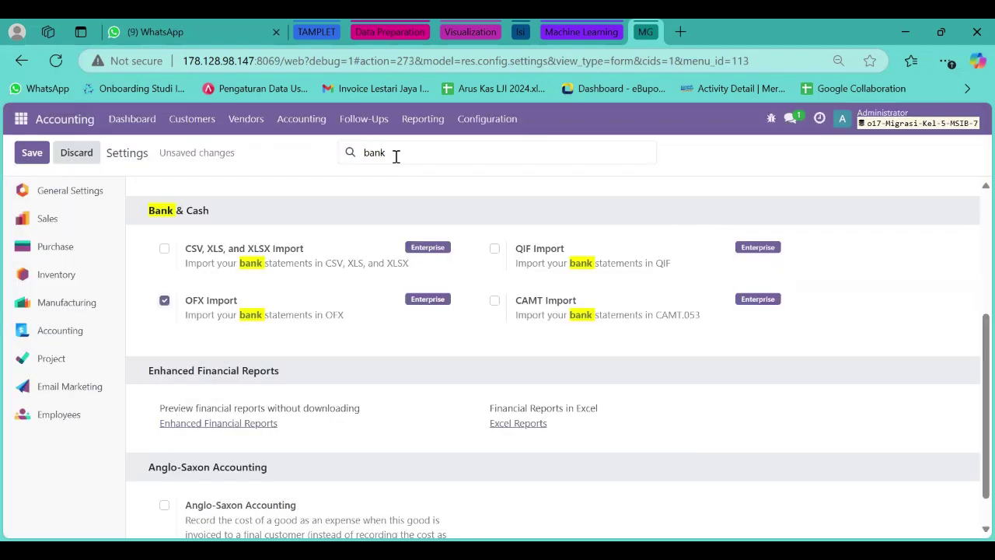
Search 'analy', enable Analytic Accounting, and save the Accounting settings.
click(395, 154)
key(BackSpace)
key(BackSpace)
key(BackSpace)
key(BackSpace)
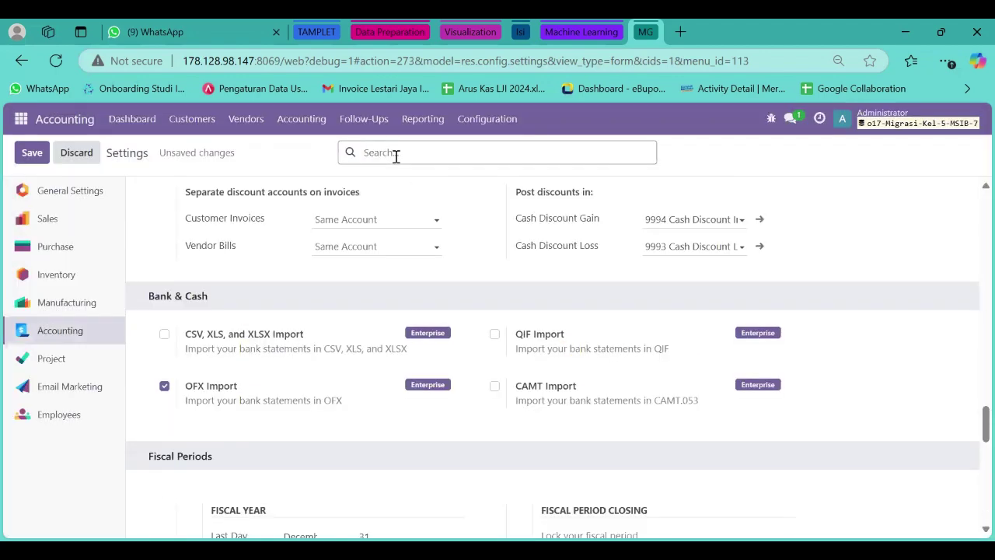
text(analy)
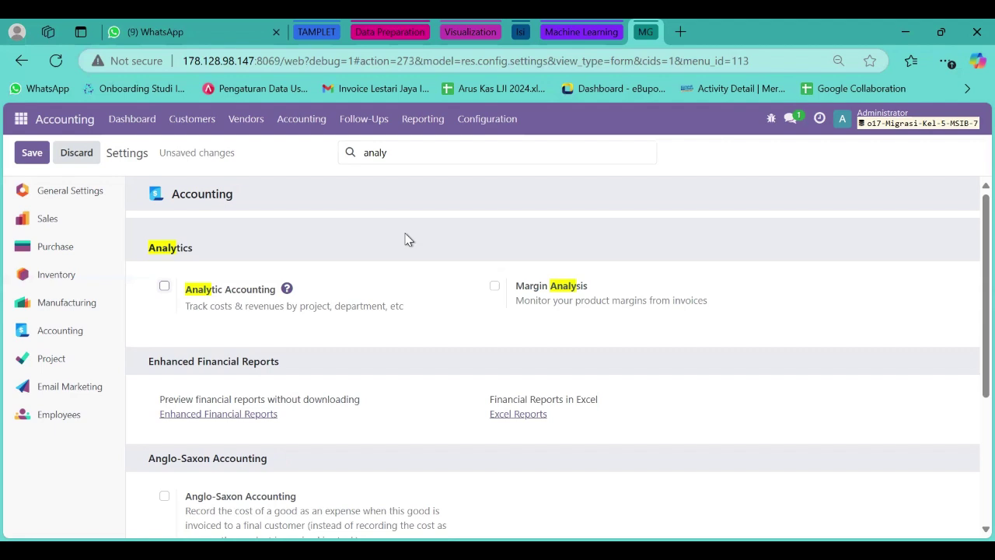
click(164, 287)
click(34, 154)
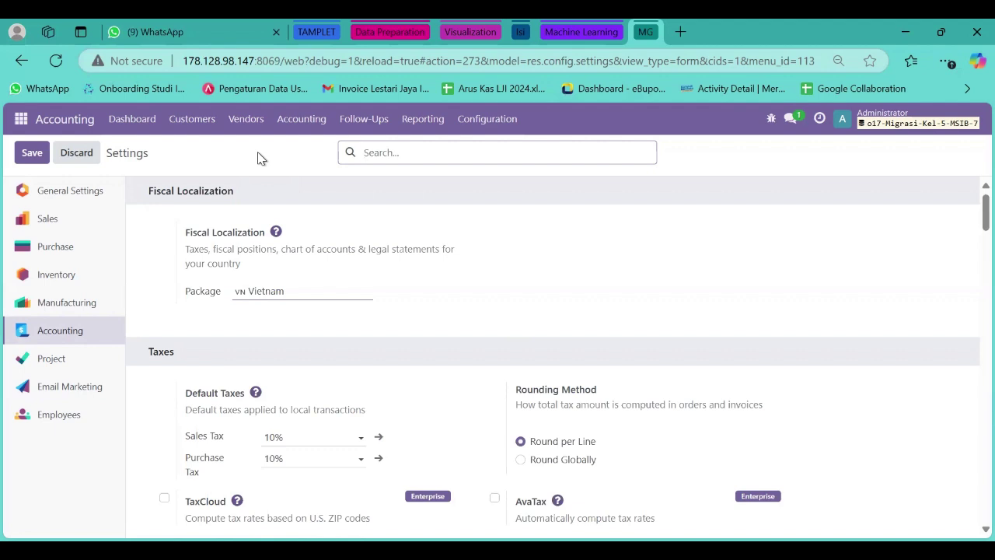
Switch to the Inventory app and open its Configuration > Settings page.
click(21, 119)
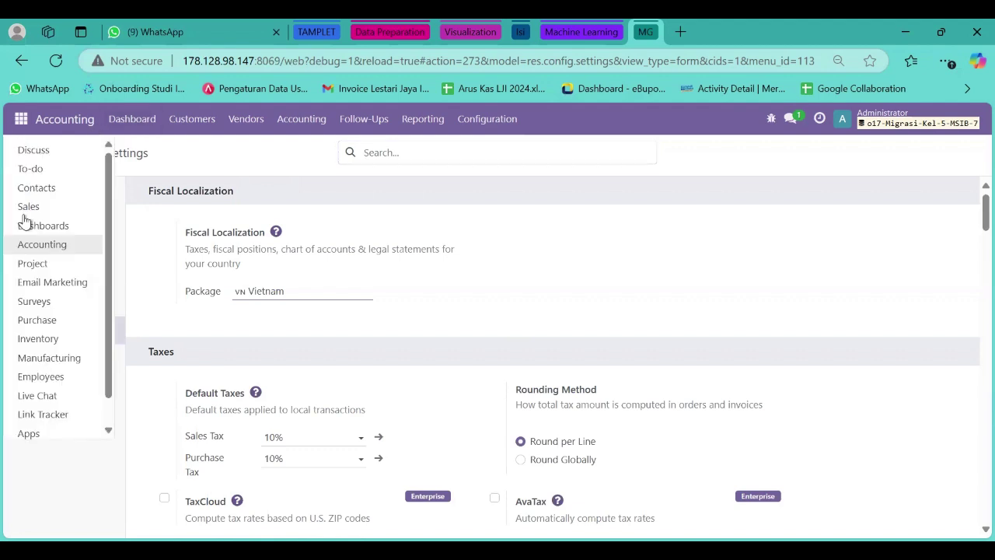
scroll(30, 257, down, 1)
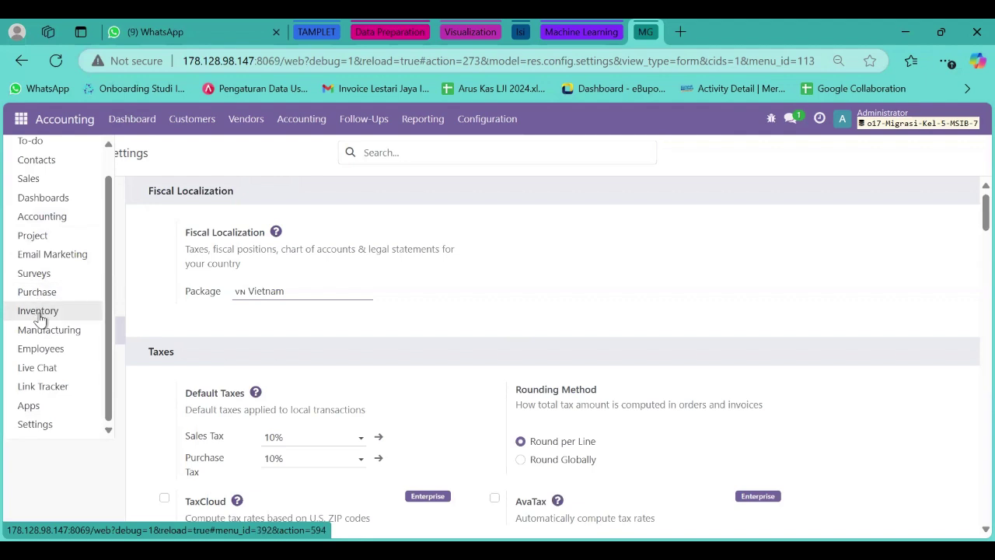
click(39, 312)
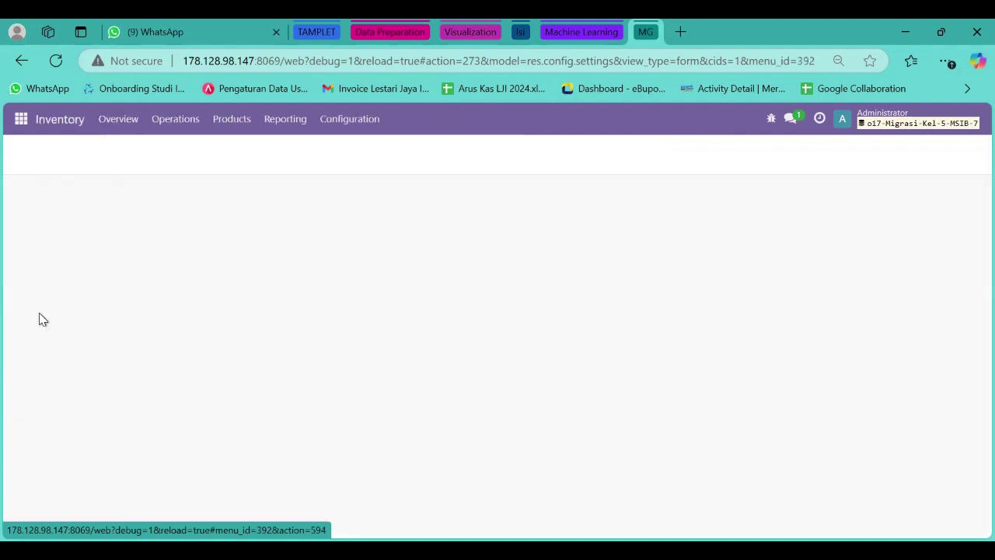
click(334, 124)
click(340, 150)
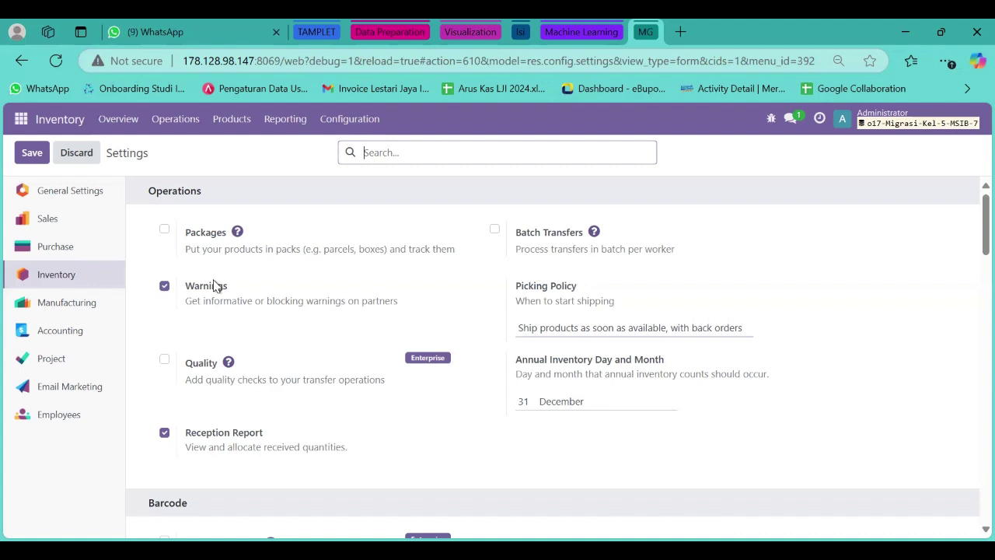
Enable Packages and Barcode Scanner in Inventory settings, closing the Odoo Enterprise upgrade dialog.
click(164, 229)
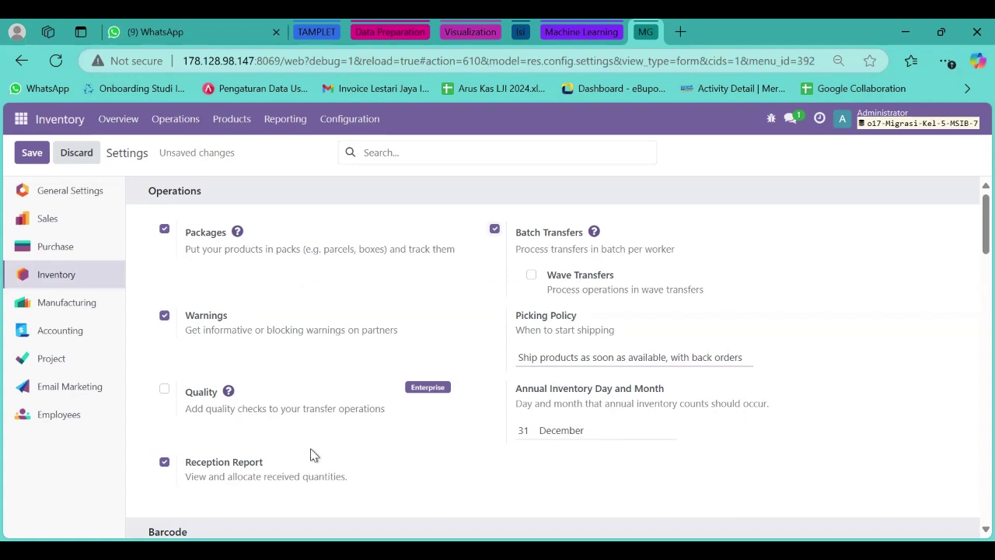
scroll(310, 455, down, 1)
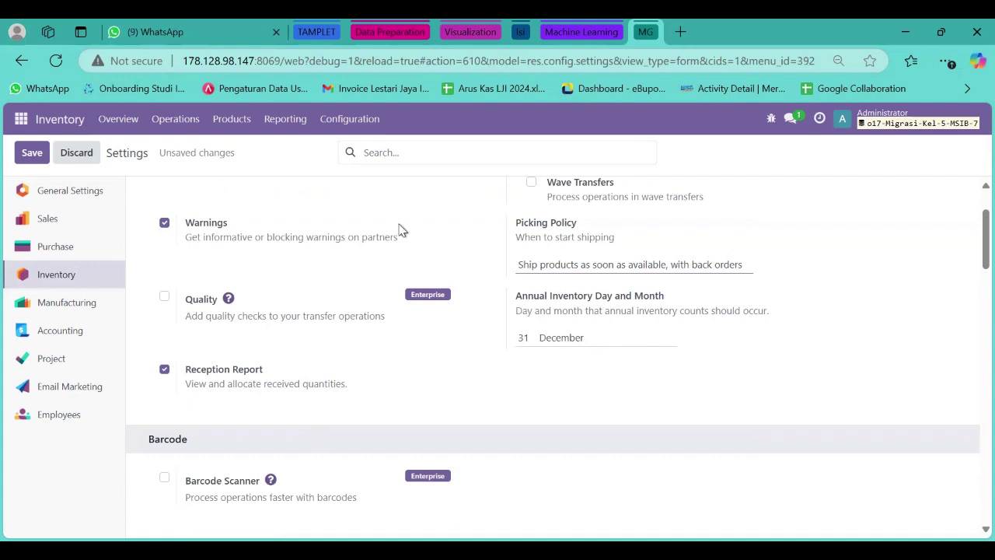
scroll(295, 466, down, 1)
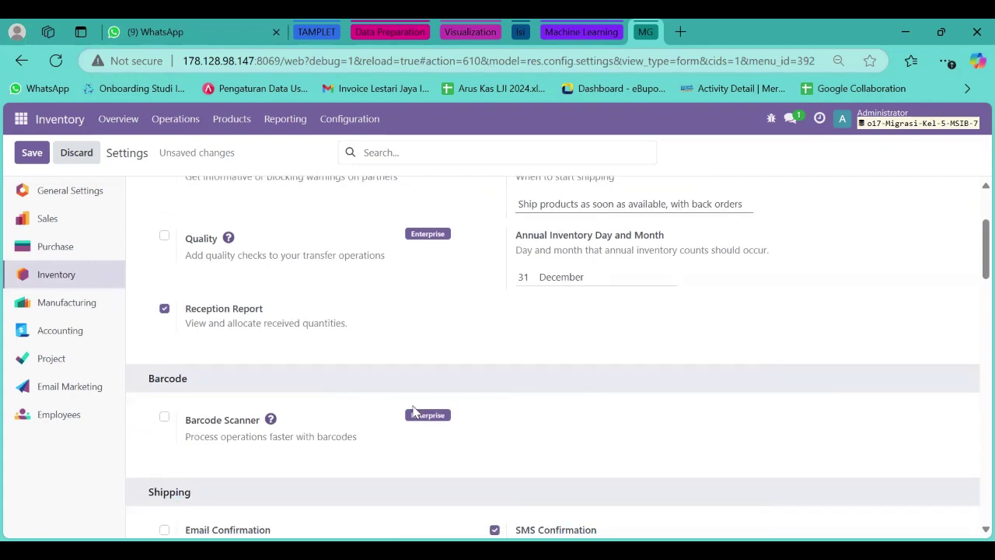
click(164, 420)
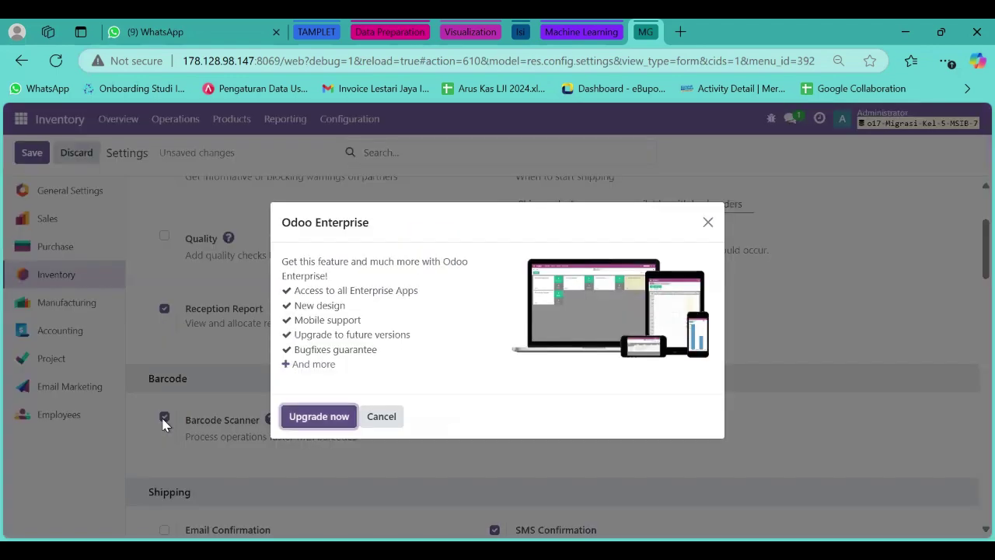
click(707, 224)
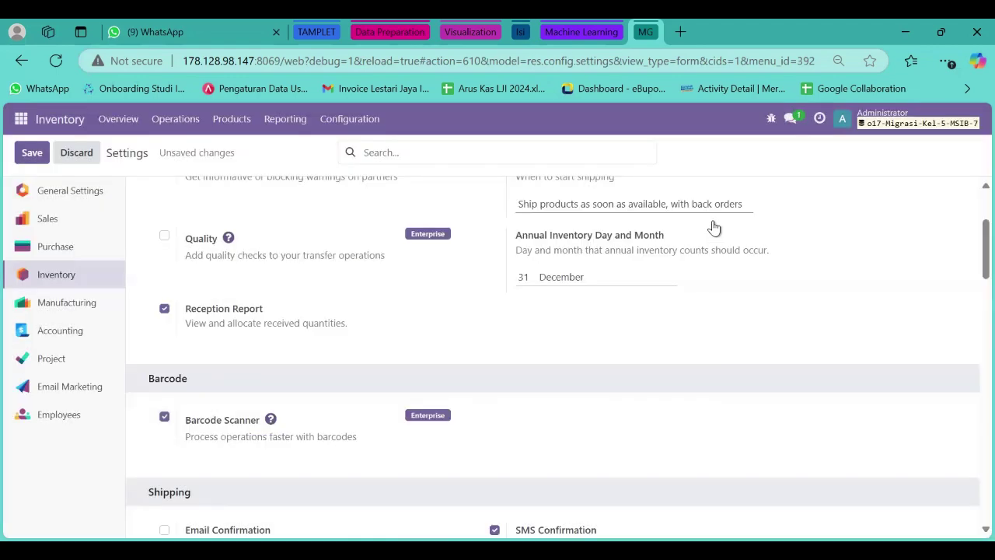
scroll(431, 345, down, 3)
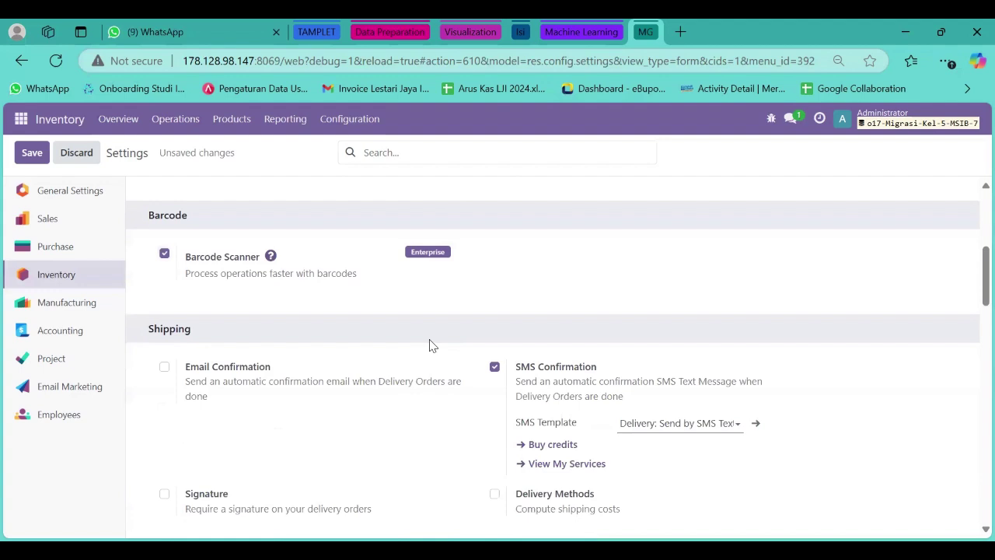
scroll(434, 339, up, 3)
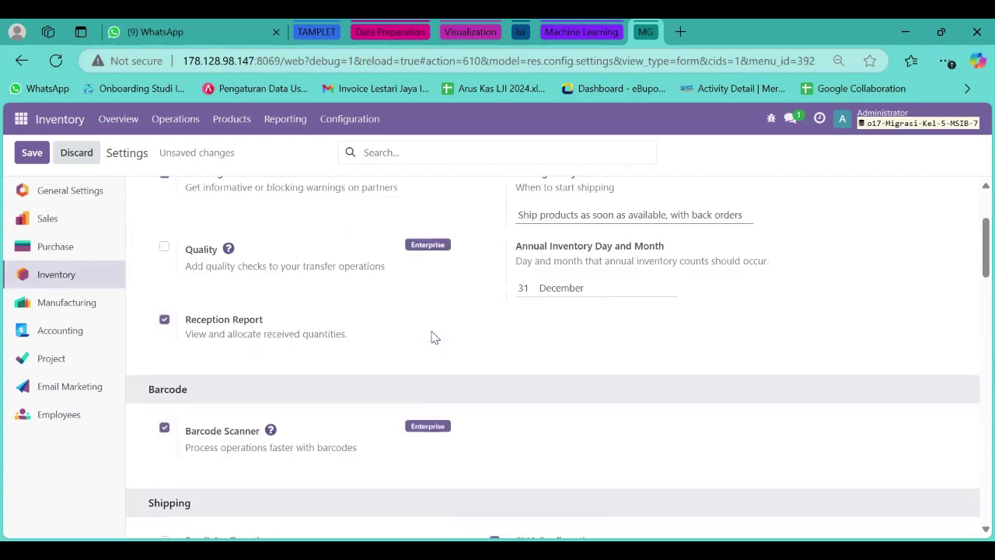
click(408, 153)
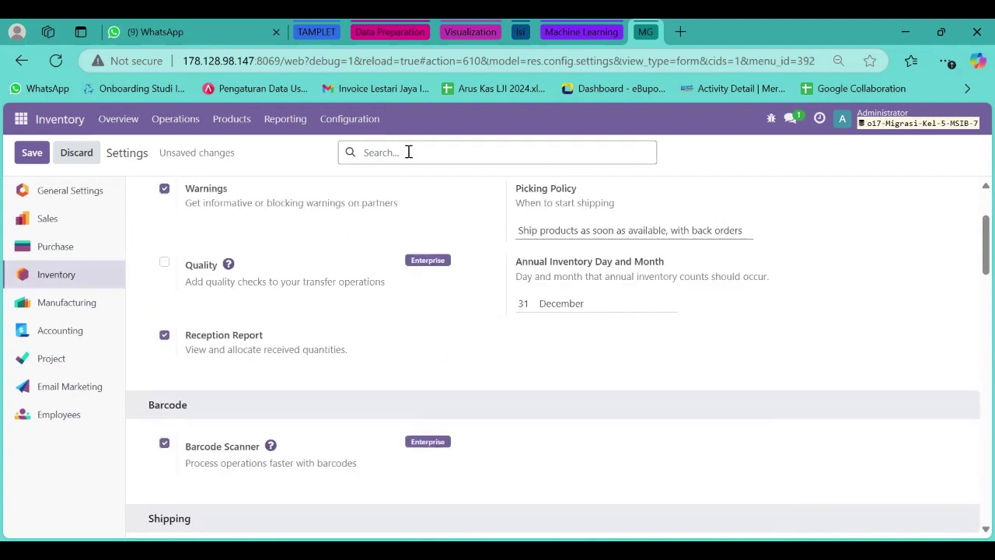
Search the settings for 'ware', enable Multi-Step Routes, and save the Inventory settings.
text(pro)
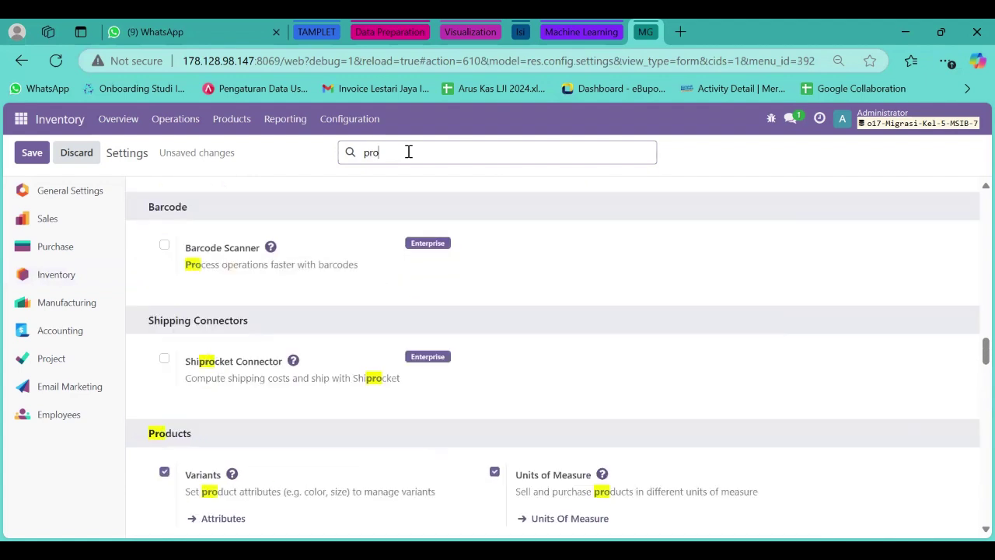
scroll(302, 291, down, 2)
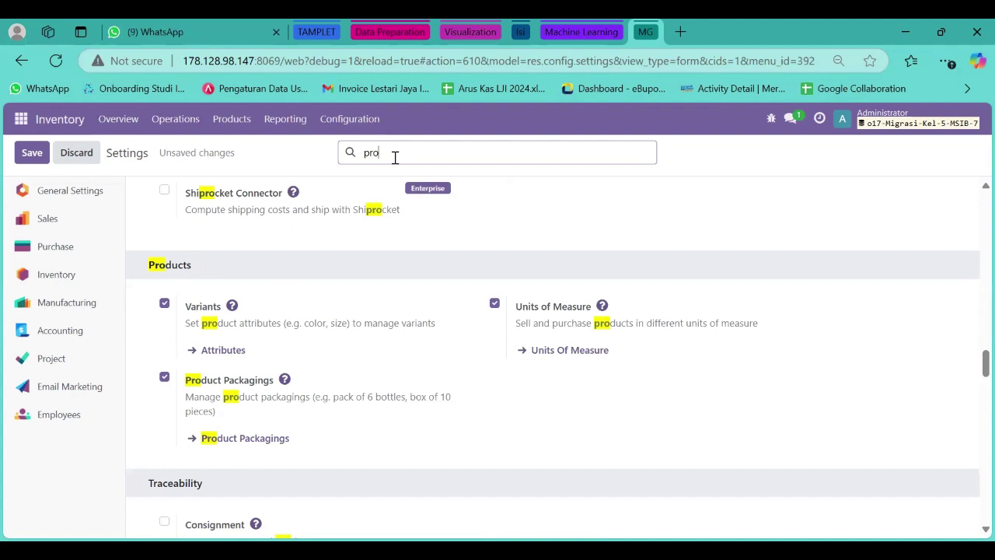
key(BackSpace)
key(BackSpace)
key(BackSpace)
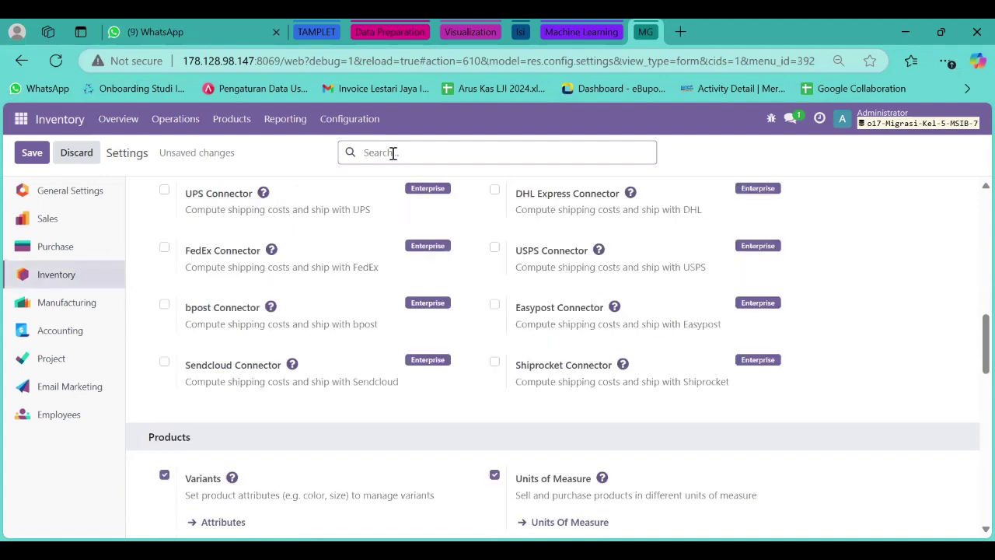
text(ware)
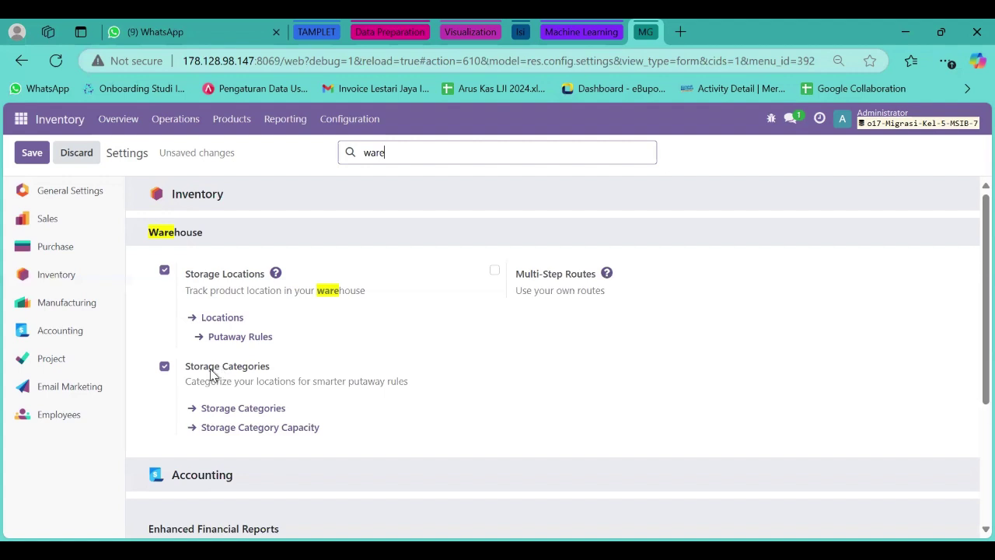
click(495, 273)
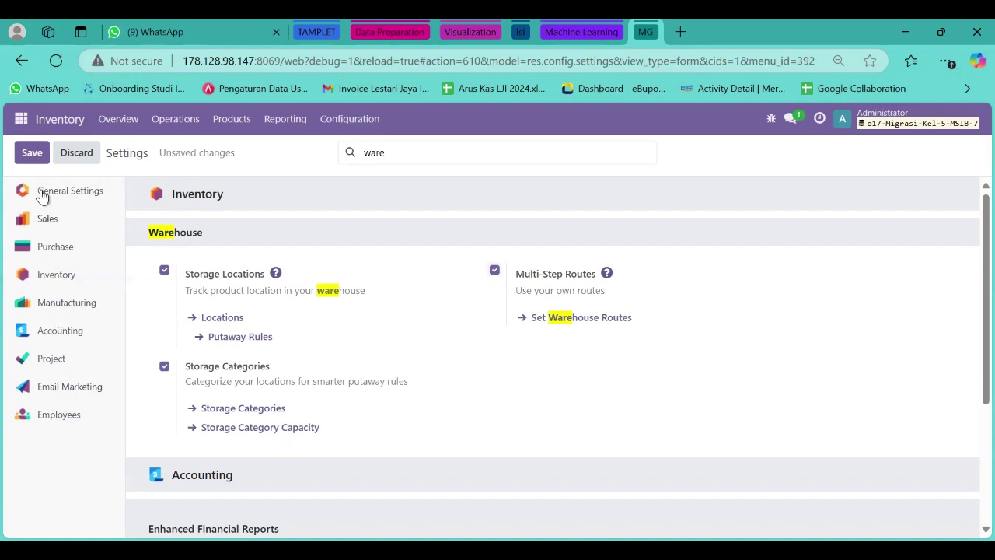
click(32, 156)
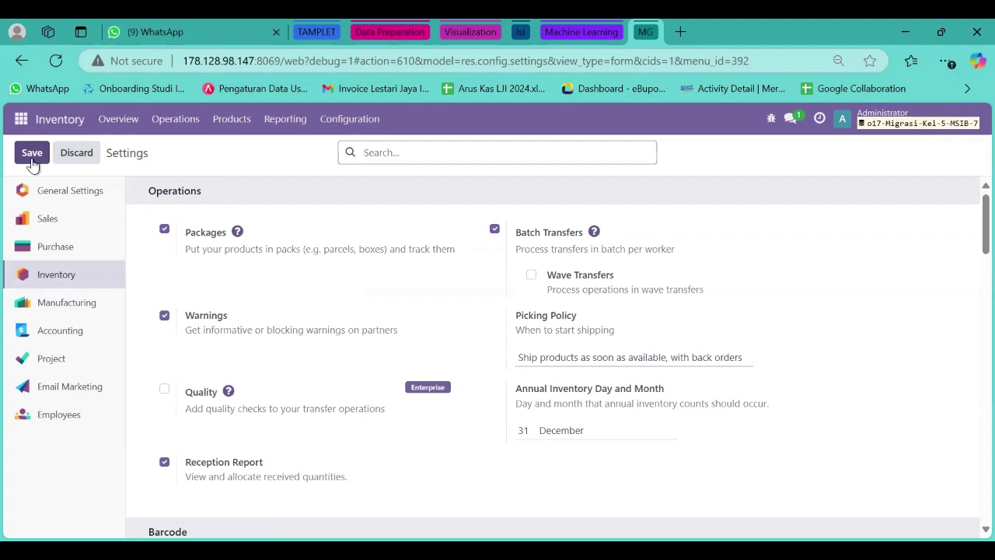
Go to the Purchase app's Configuration > Settings page.
click(19, 121)
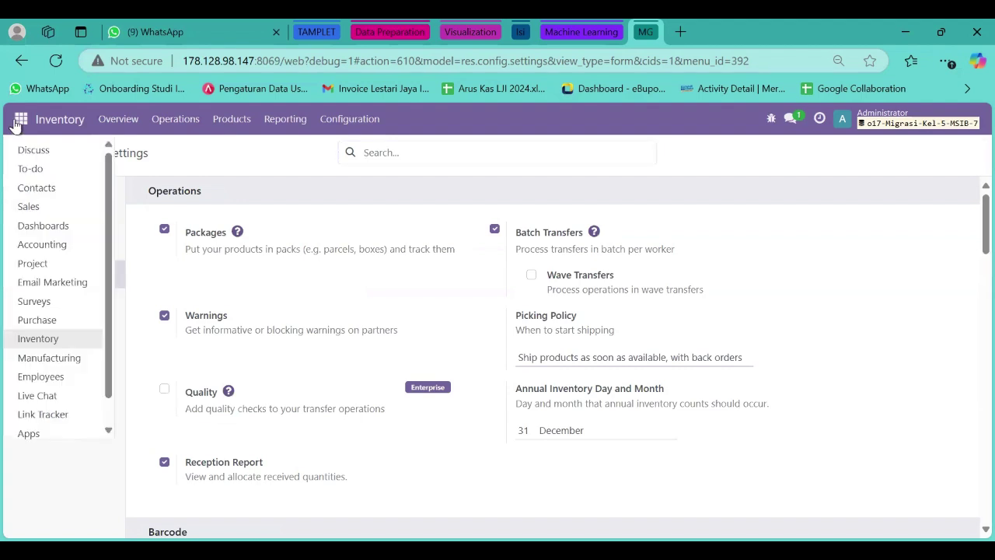
click(45, 321)
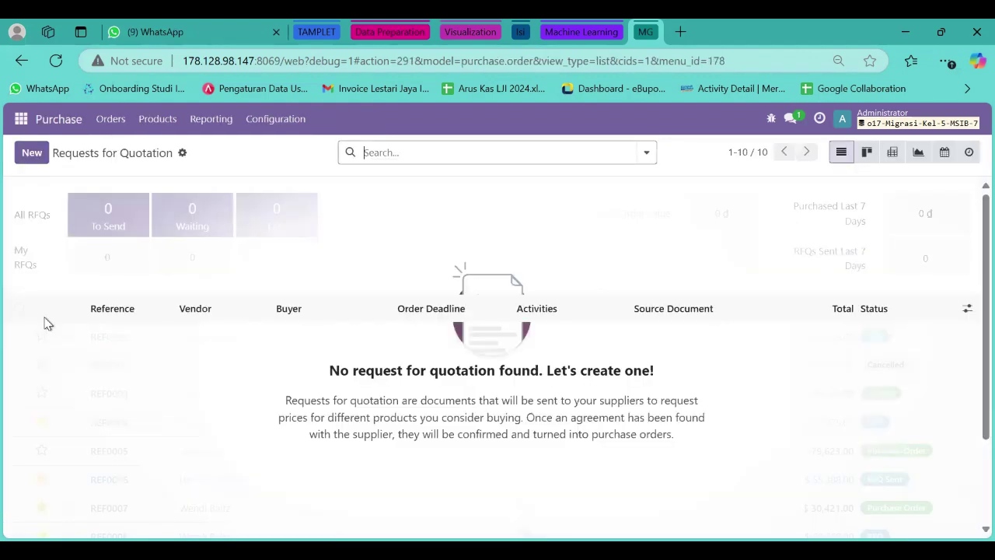
click(272, 124)
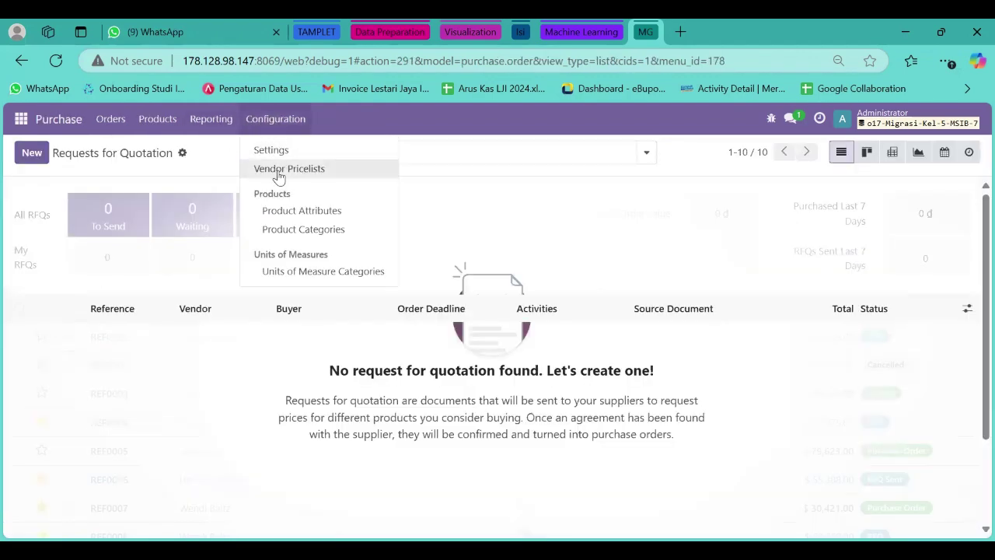
click(274, 153)
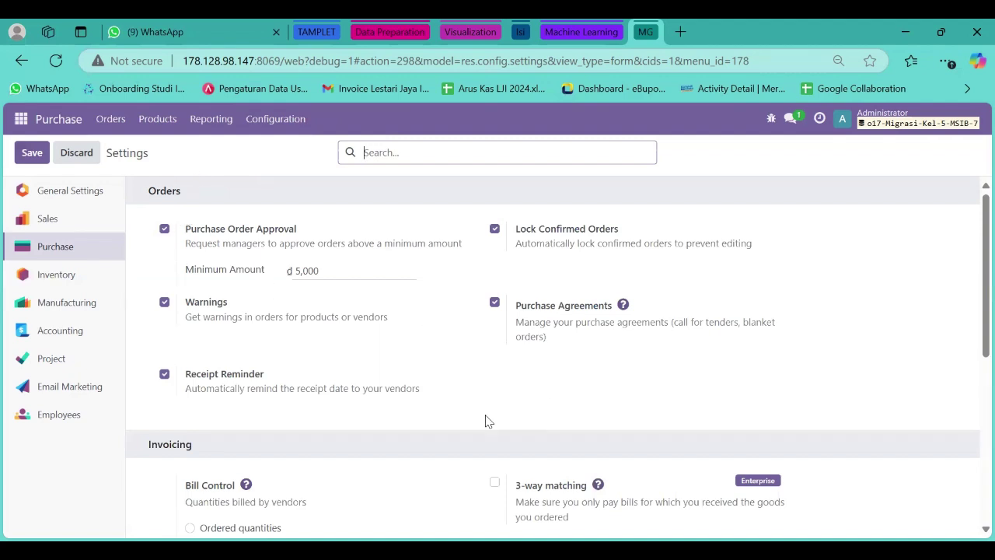
Save the Purchase settings with Variants, Packagings, Units of Measure and Dropshipping, then enter Manufacturing.
scroll(485, 399, down, 3)
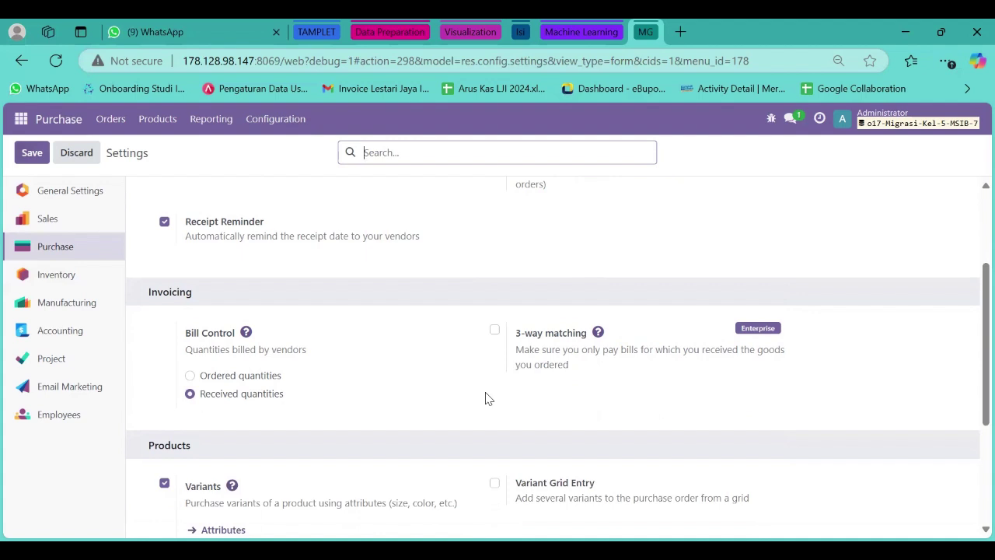
mouse_move(222, 395)
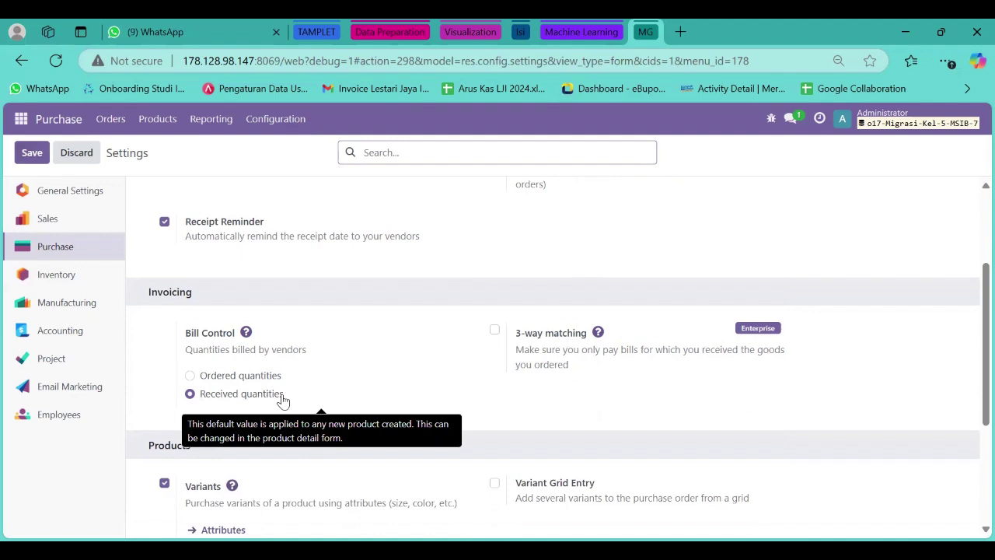
scroll(282, 401, down, 2)
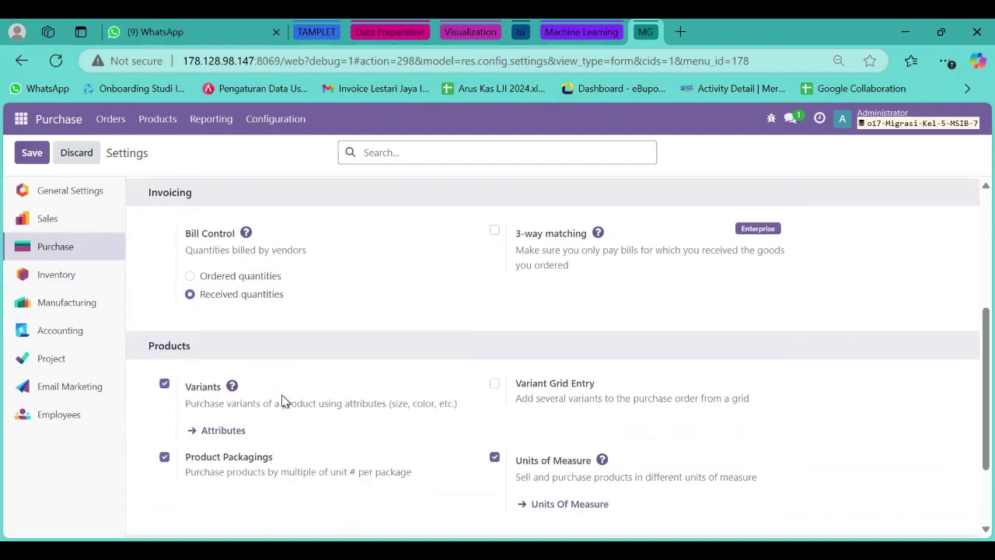
scroll(282, 401, down, 2)
scroll(284, 397, up, 1)
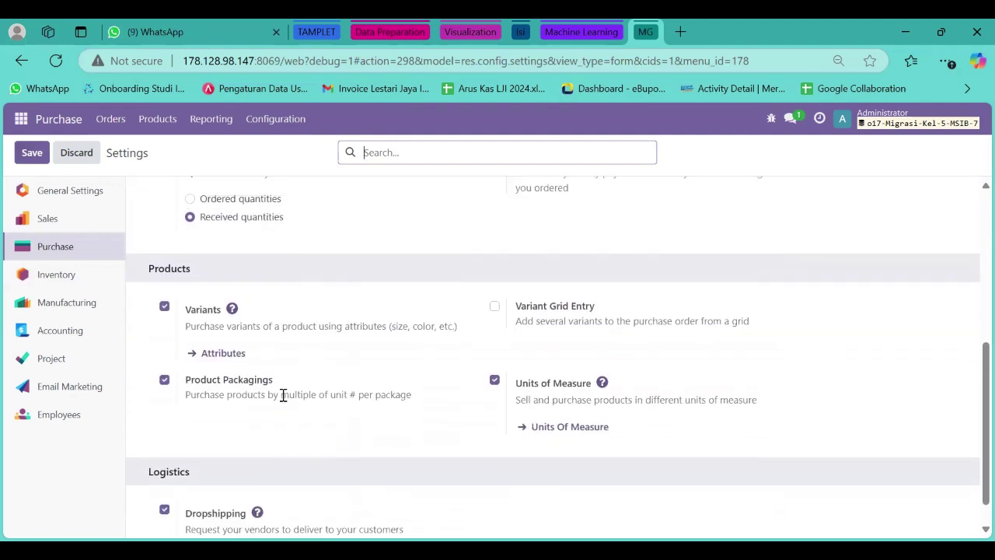
mouse_move(284, 395)
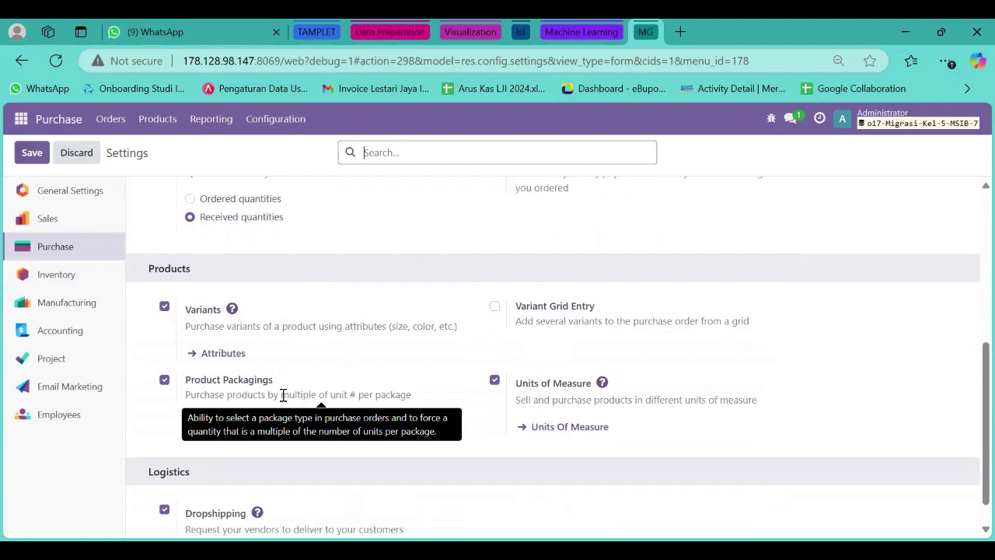
scroll(284, 397, down, 1)
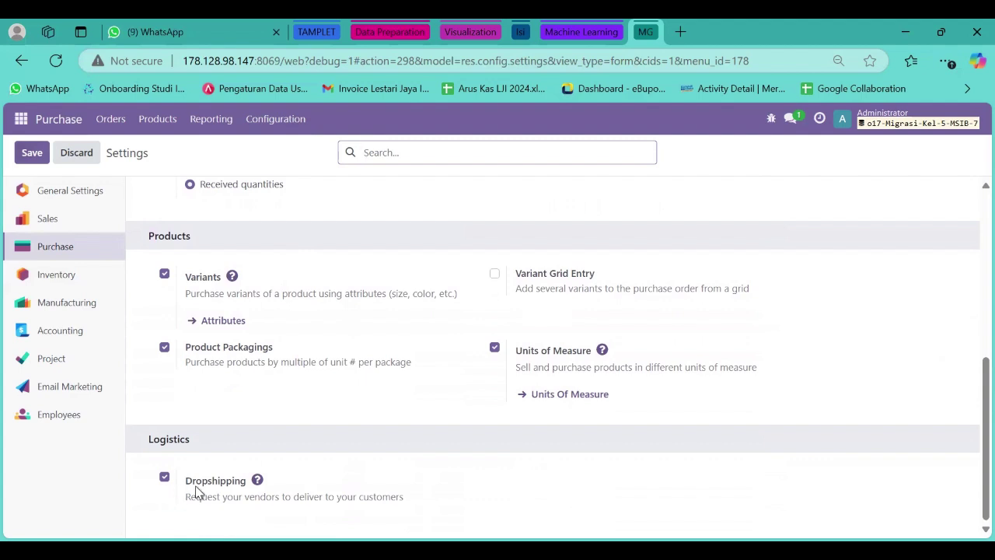
mouse_move(196, 490)
click(35, 158)
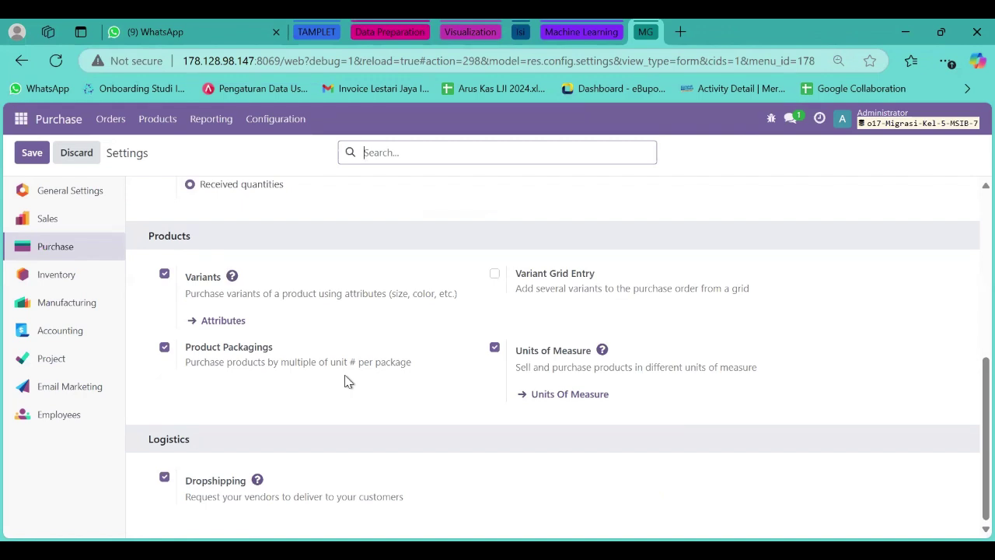
click(21, 118)
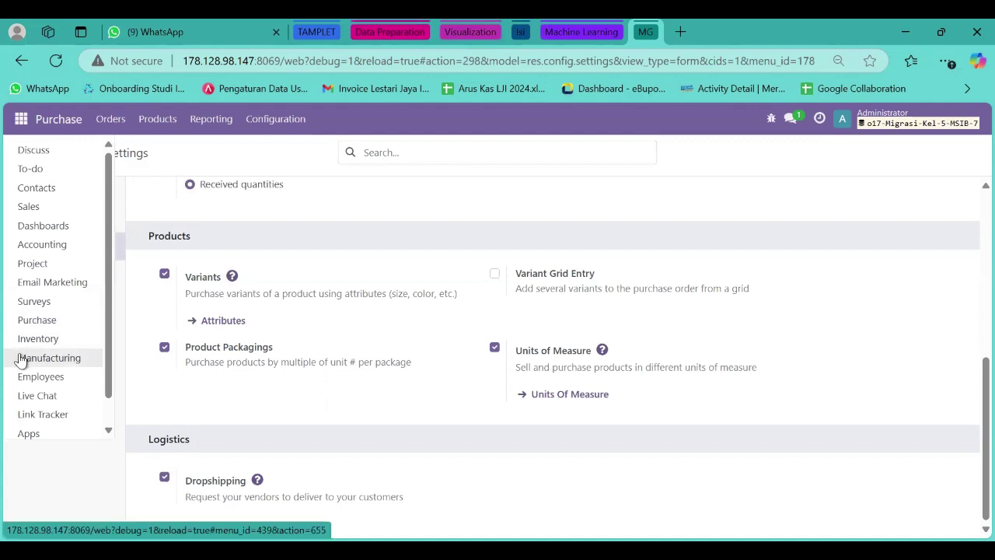
click(22, 358)
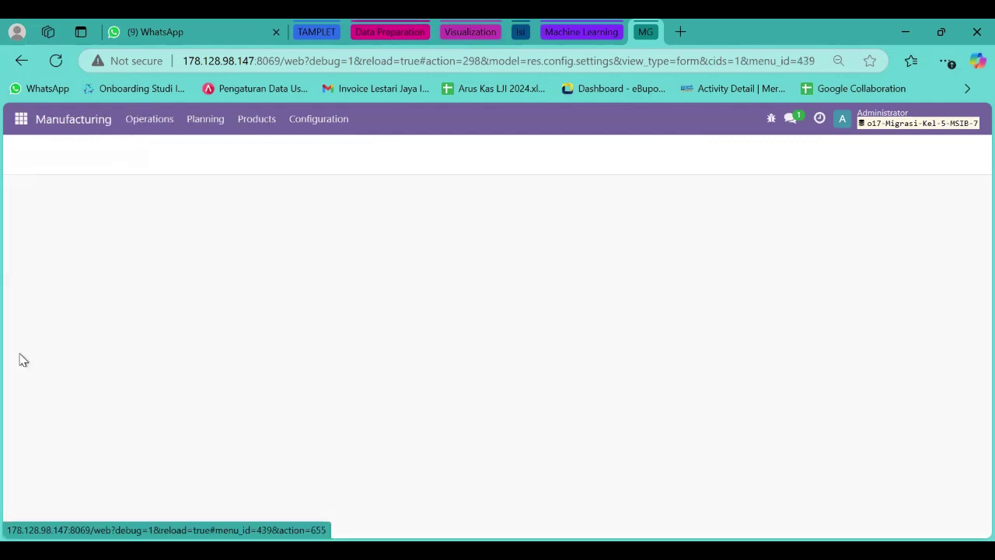
Enable Work Orders, Unlock MOs, Allocation Report, Subcontracting and Work Order Dependencies in Manufacturing settings.
click(344, 123)
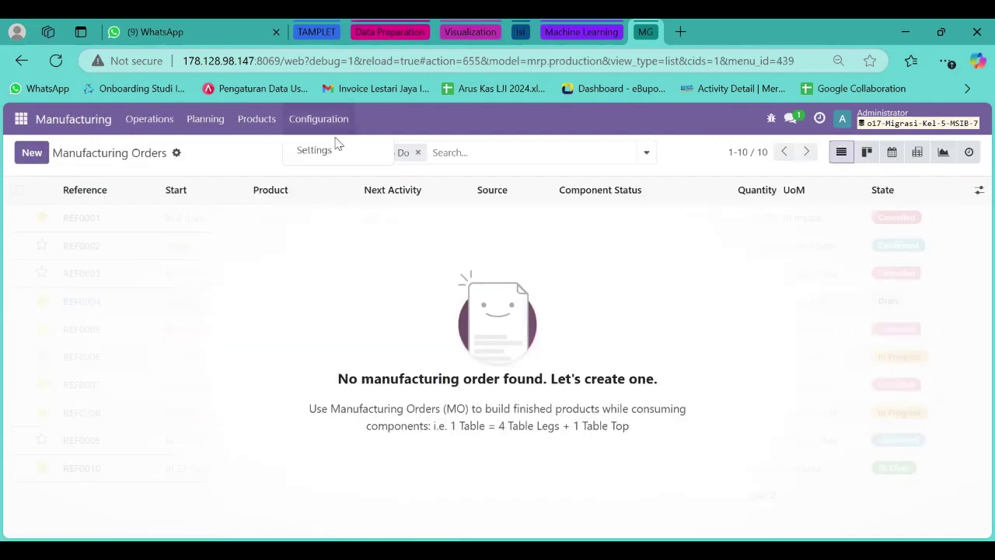
click(337, 148)
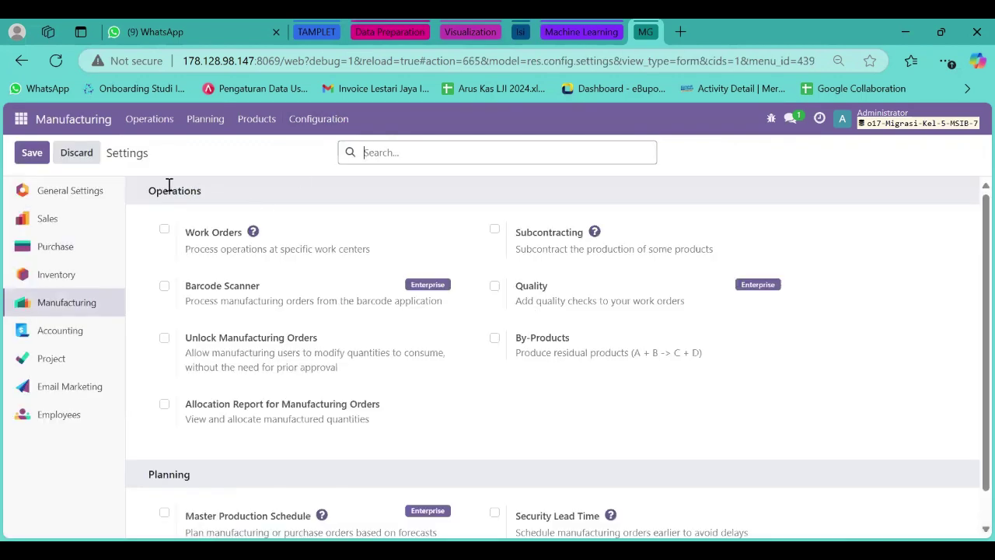
click(164, 229)
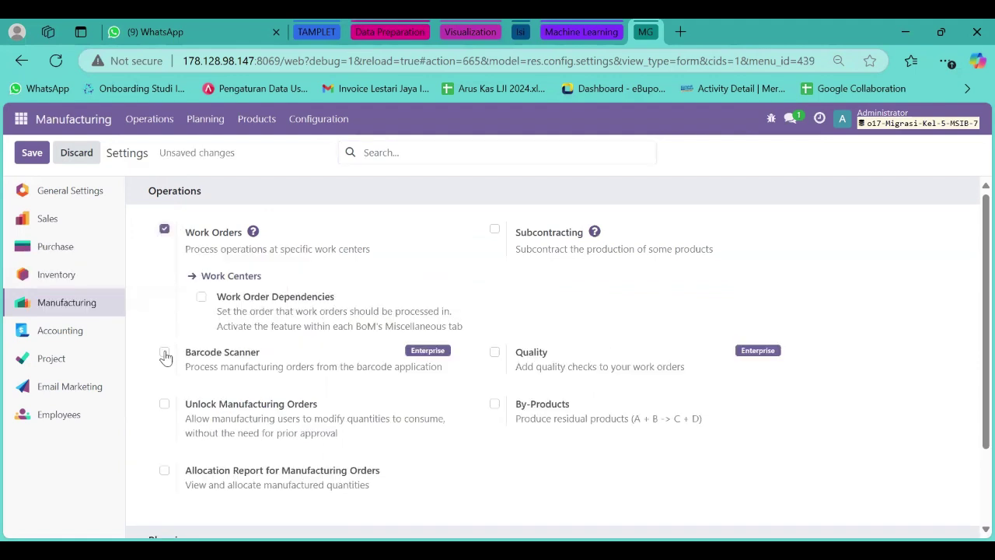
click(164, 403)
click(164, 472)
click(495, 232)
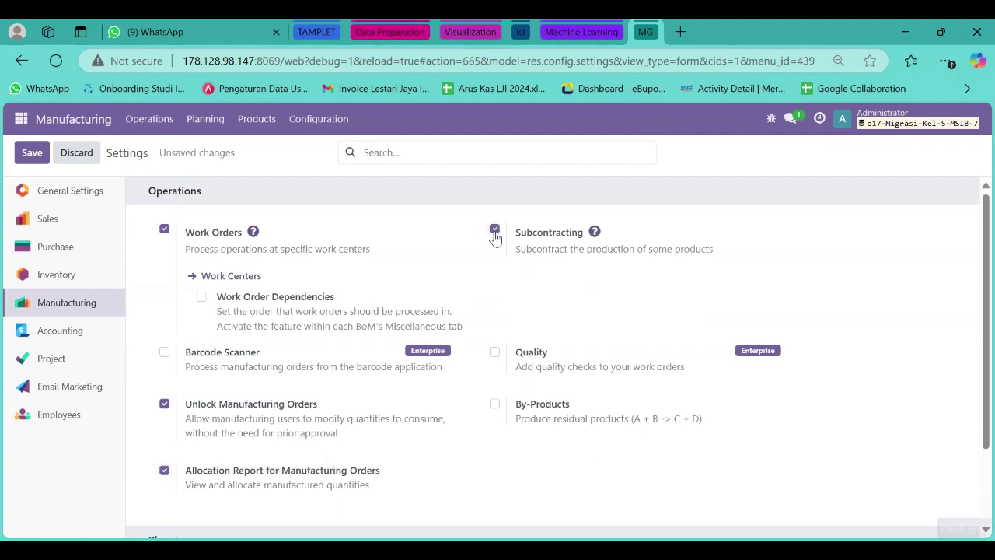
click(201, 299)
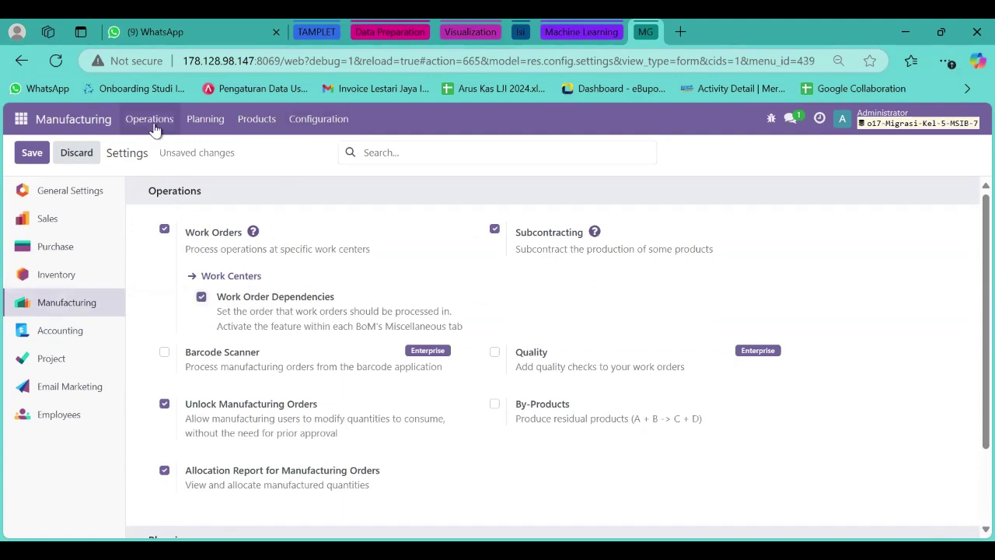
Turn on Security Lead Time at 30 days and save the Manufacturing settings.
scroll(278, 348, down, 2)
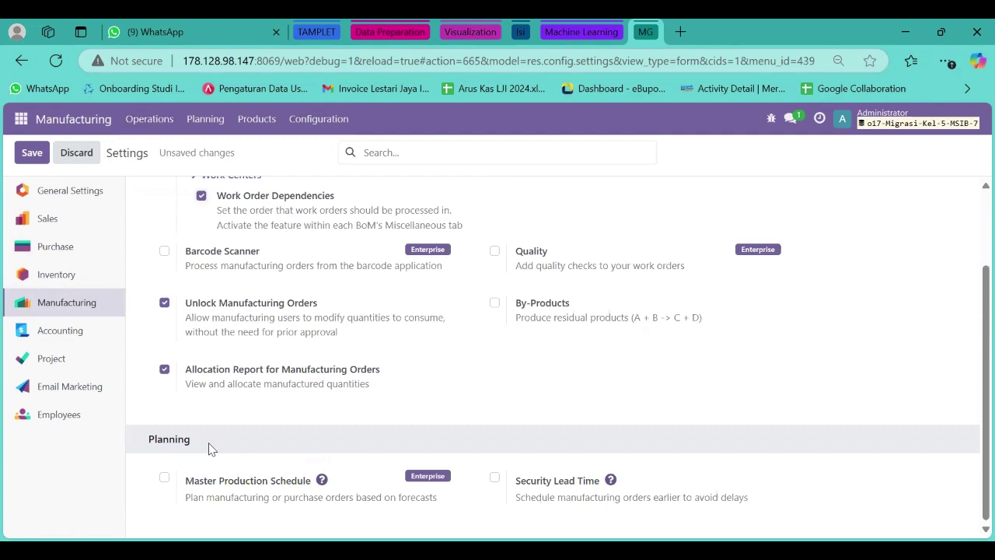
click(495, 479)
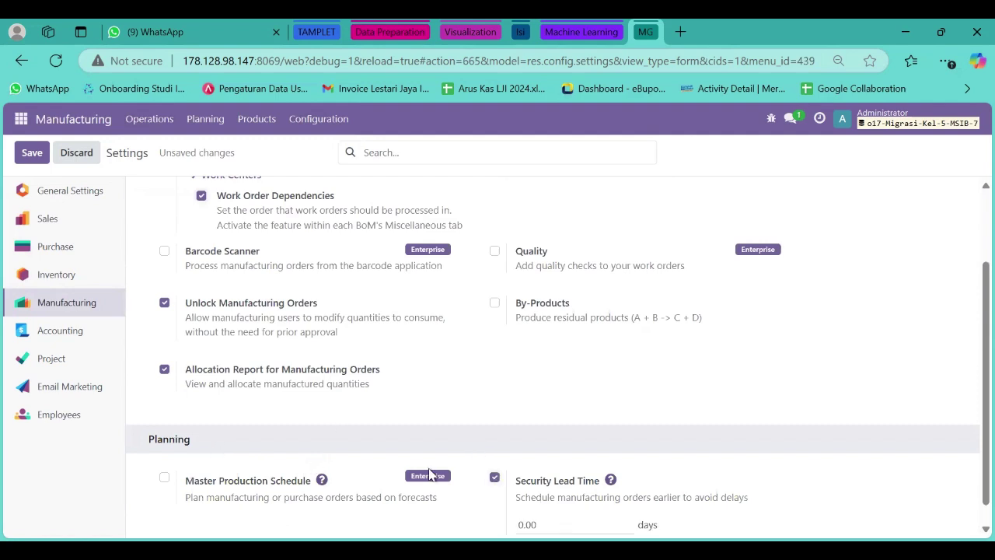
scroll(433, 475, down, 1)
click(537, 504)
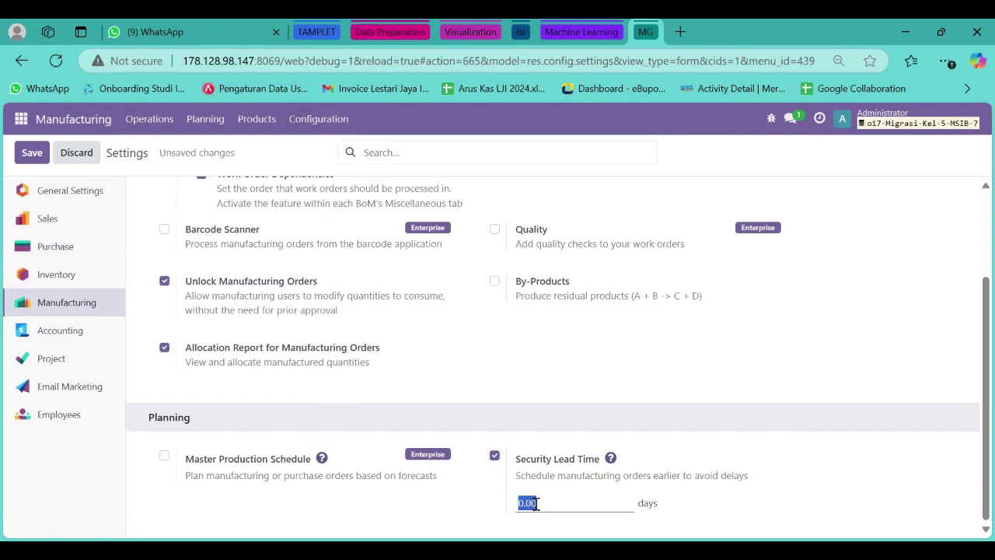
text(30)
click(649, 372)
scroll(459, 248, up, 2)
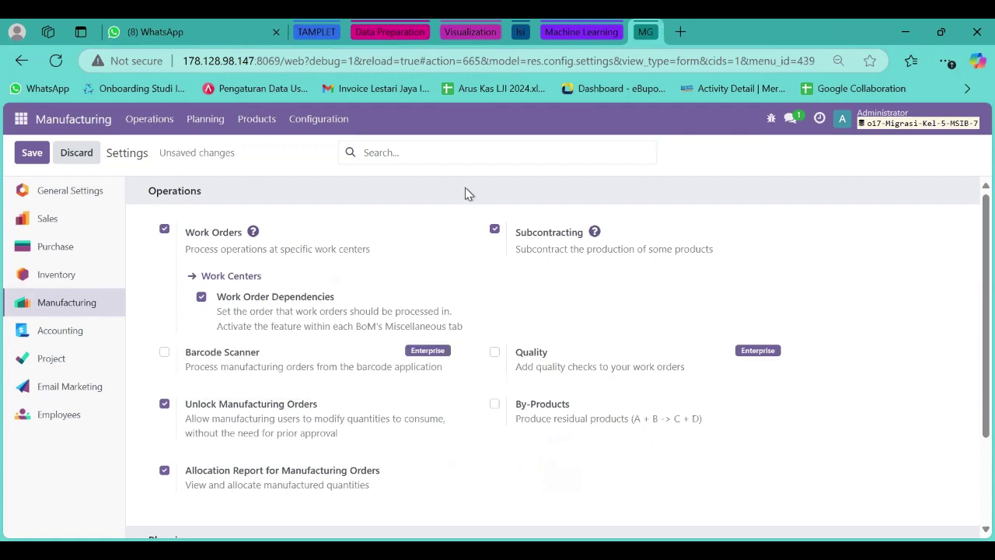
click(32, 153)
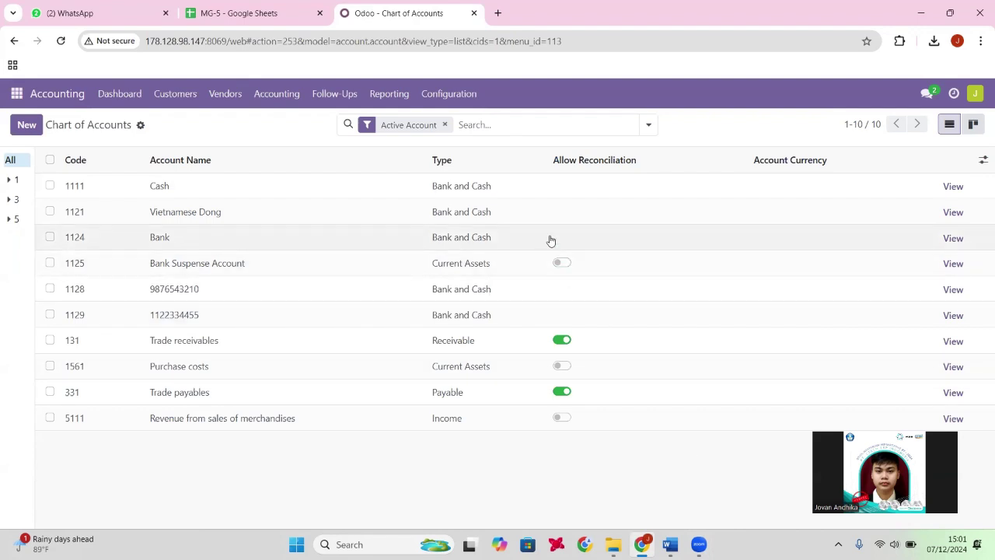
Open the Chart of Accounts and choose Import records from its gear menu.
click(446, 97)
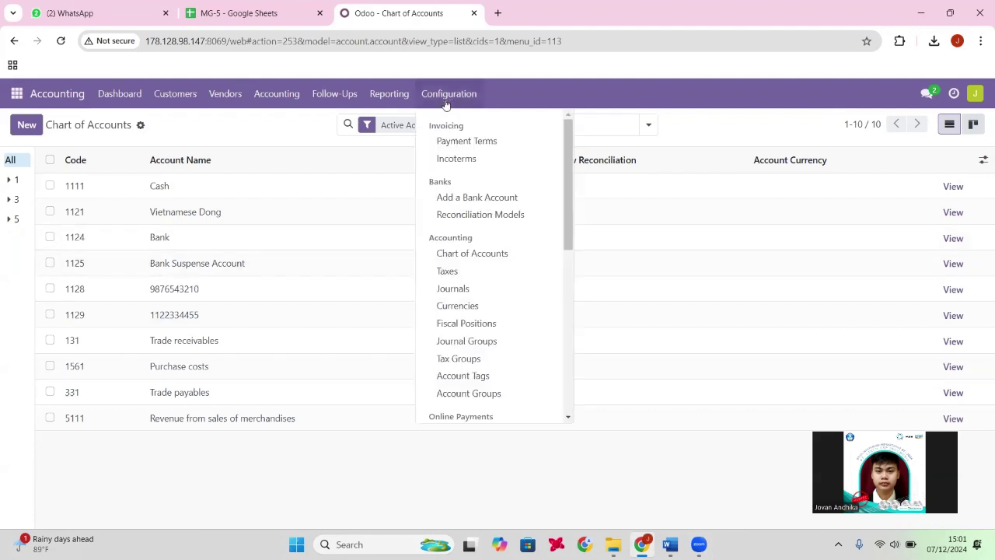
click(497, 258)
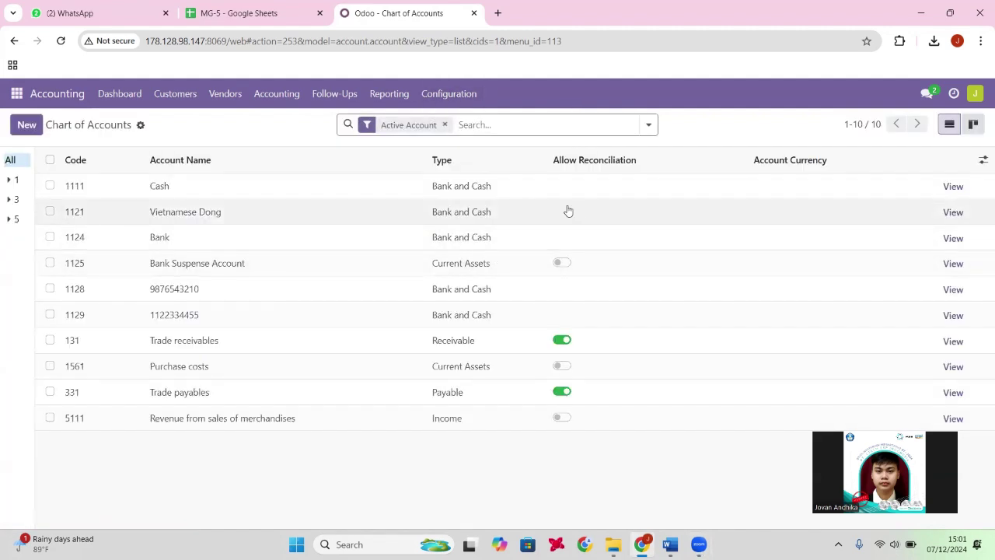
click(140, 126)
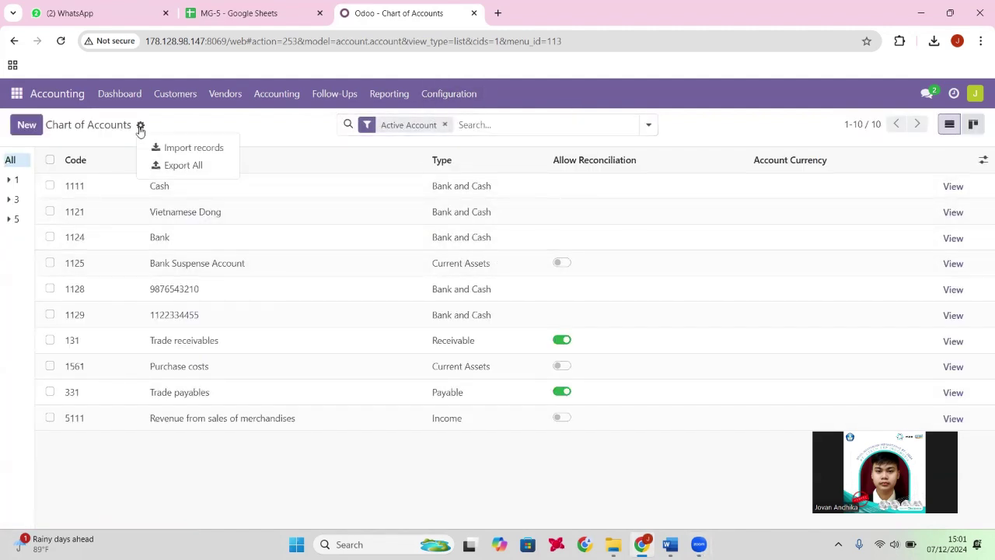
click(186, 147)
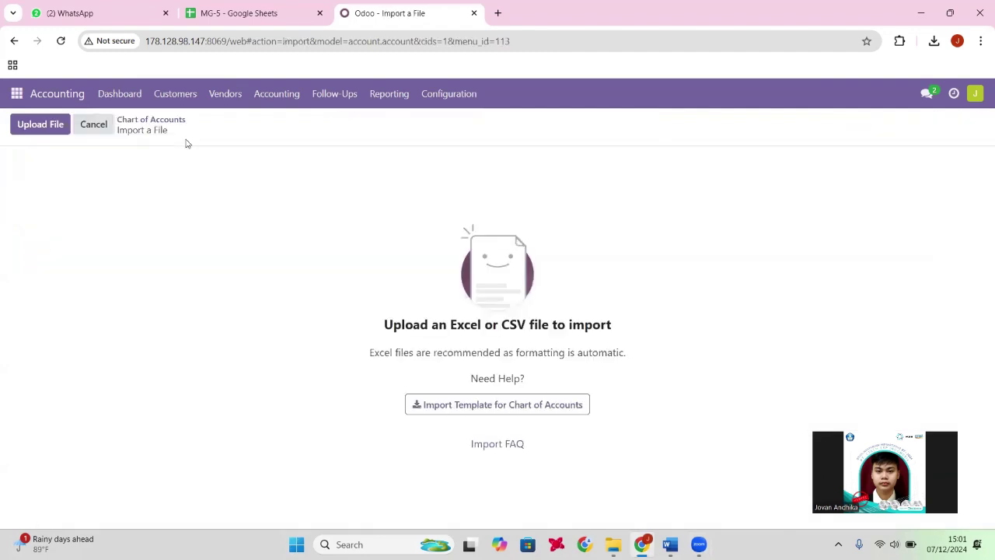
Upload Master Data COA.xlsx from Downloads into the Chart of Accounts import.
click(55, 124)
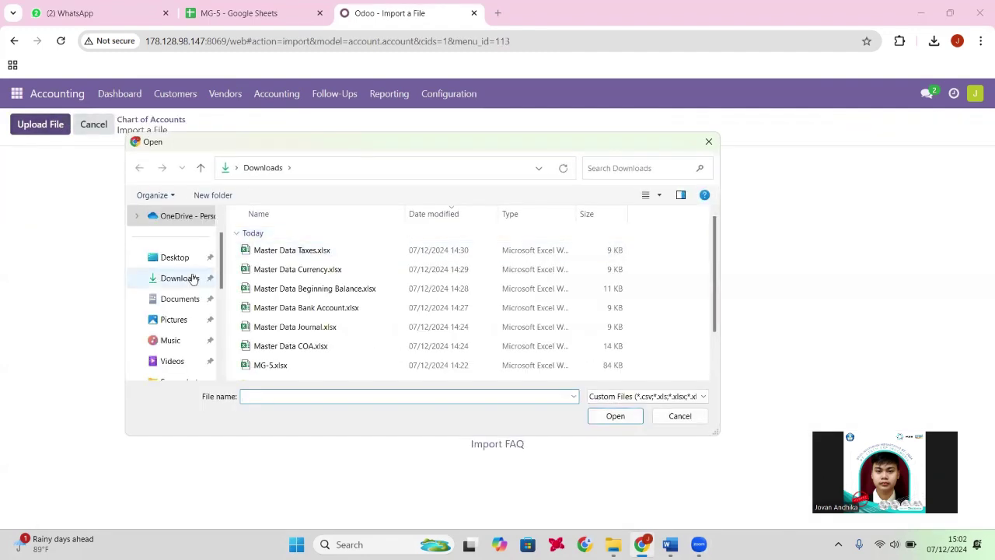
click(162, 279)
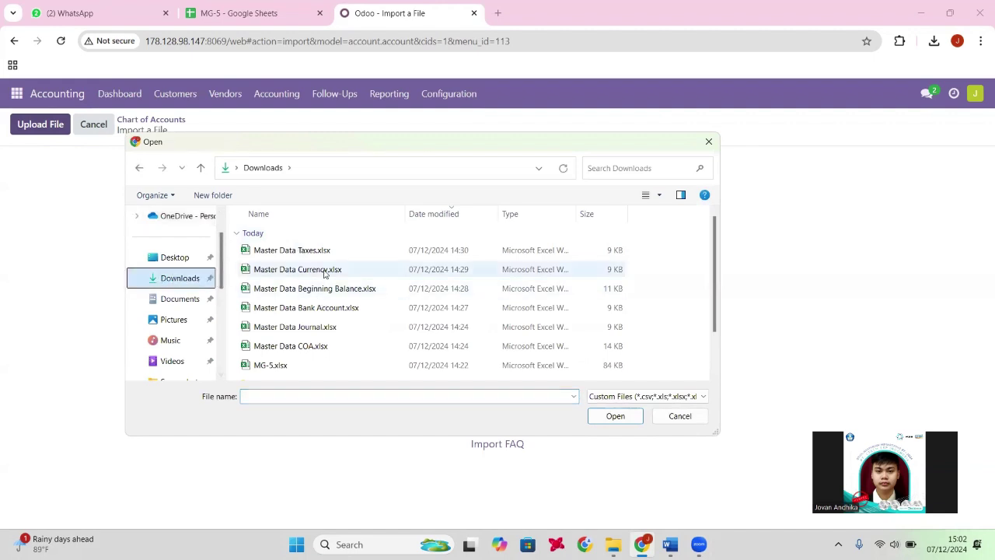
click(336, 346)
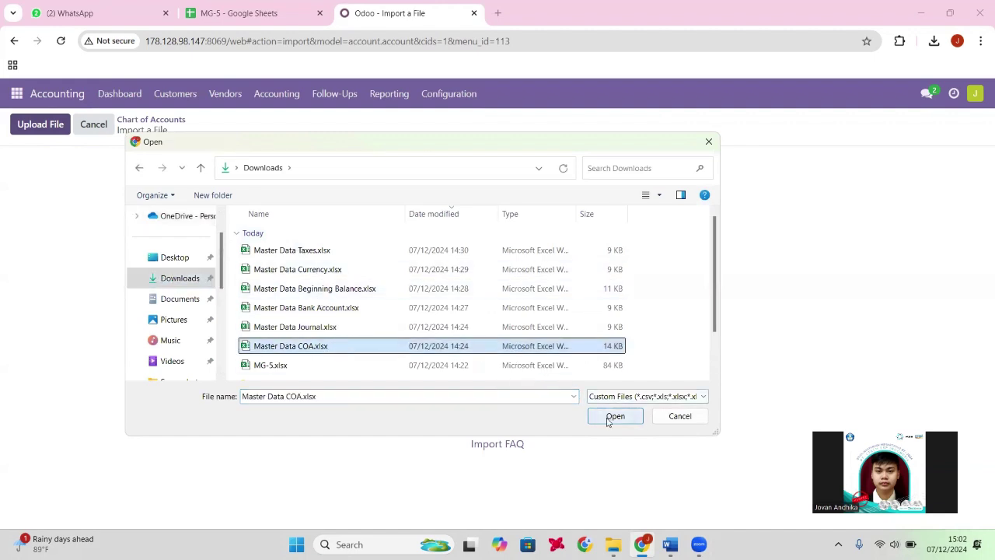
click(615, 416)
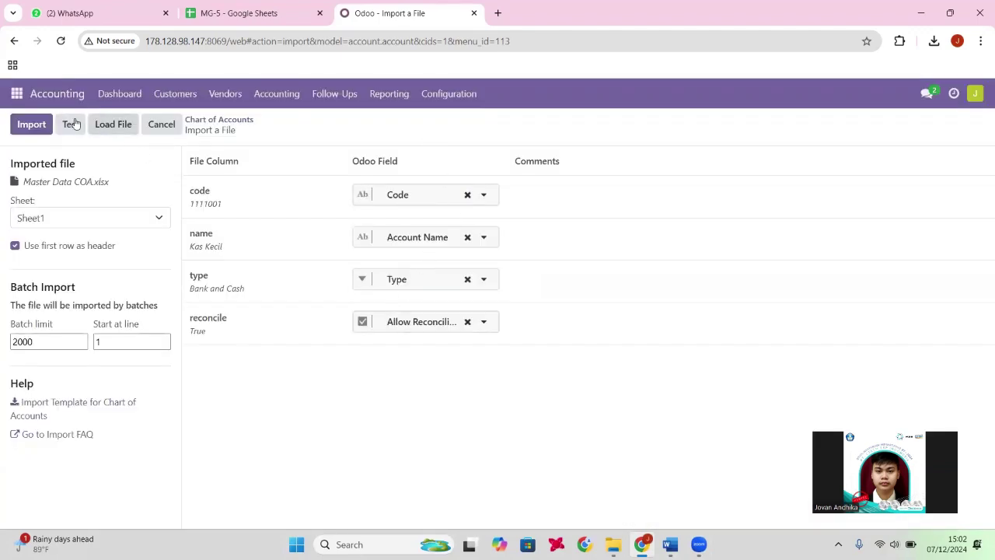
Test the column mapping and import the accounts, giving 144 records.
click(35, 124)
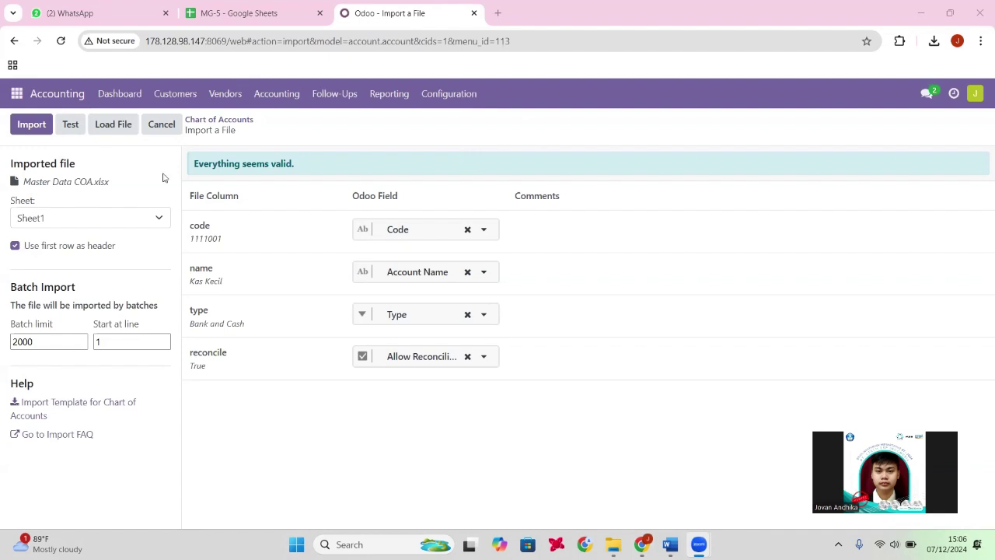
click(72, 126)
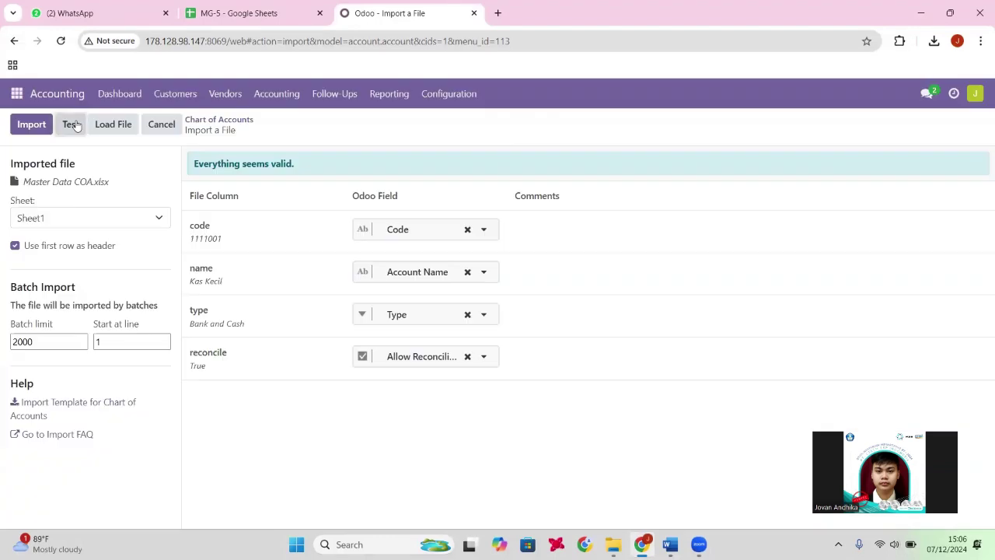
drag(303, 164, 193, 162)
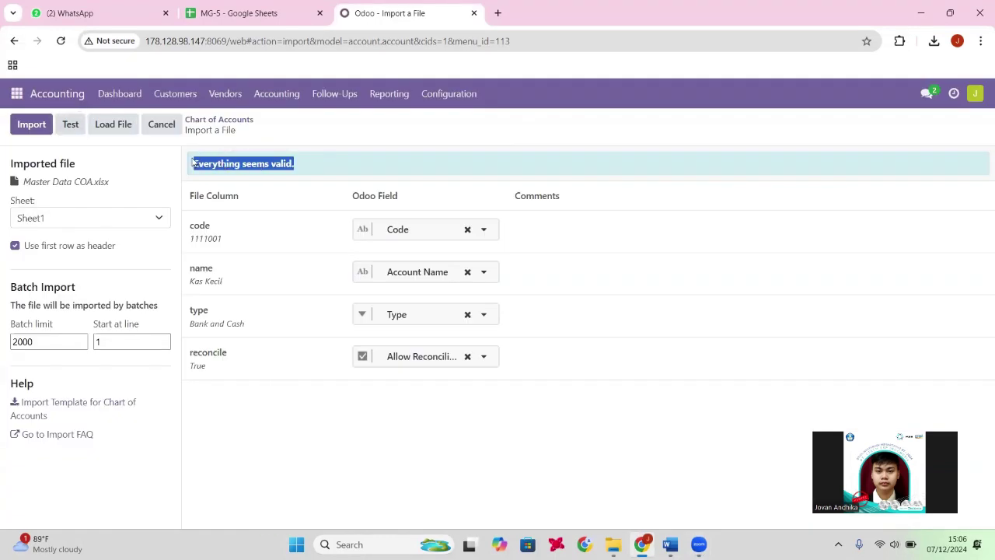
click(33, 131)
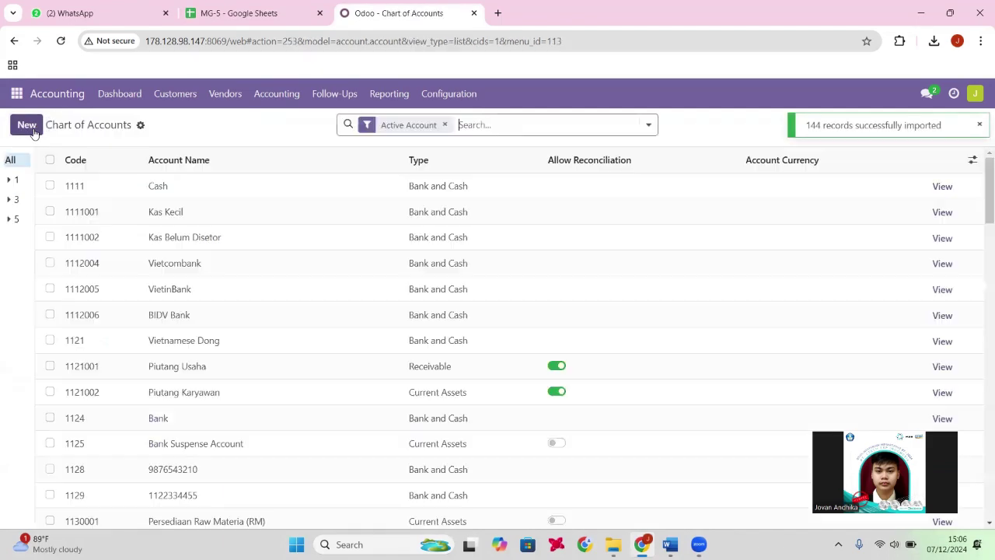
Review the imported accounts against the MG-5 sheet, then go to the Accounting Dashboard.
scroll(329, 355, down, 7)
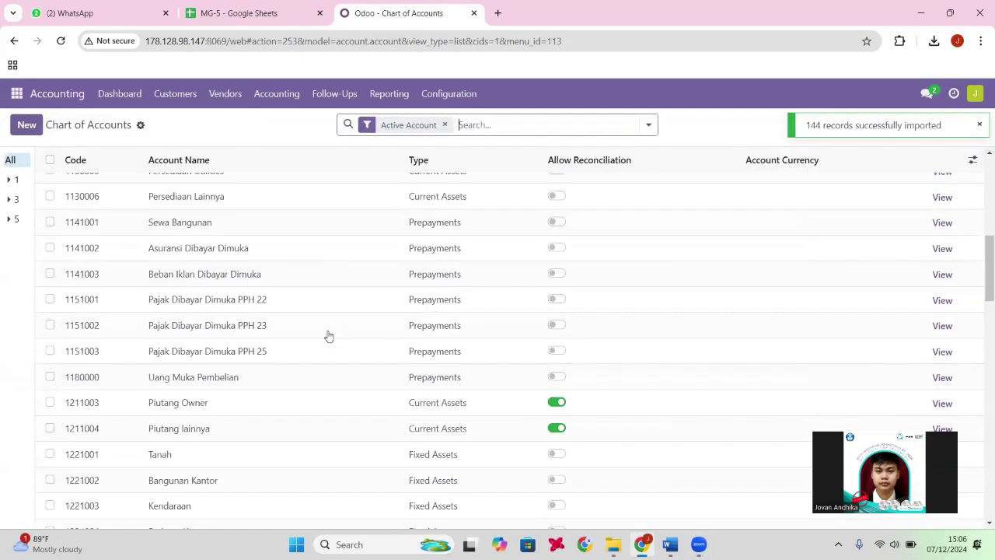
scroll(340, 309, down, 13)
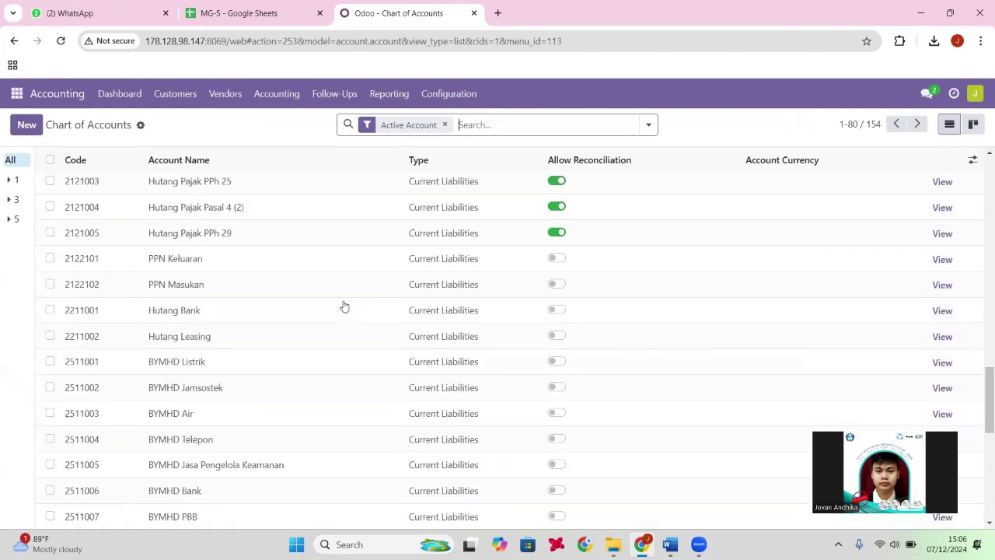
scroll(360, 348, down, 1)
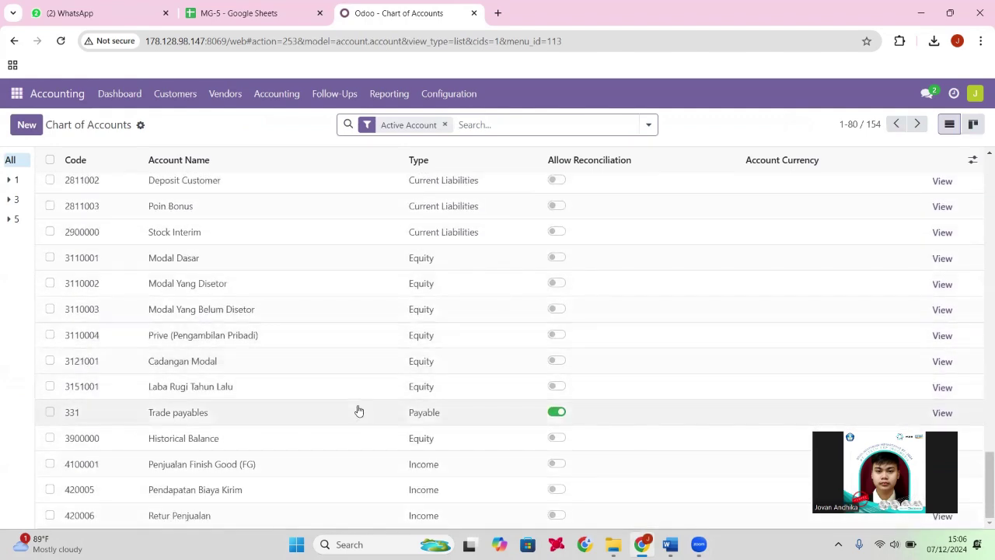
scroll(351, 409, up, 15)
scroll(351, 394, up, 5)
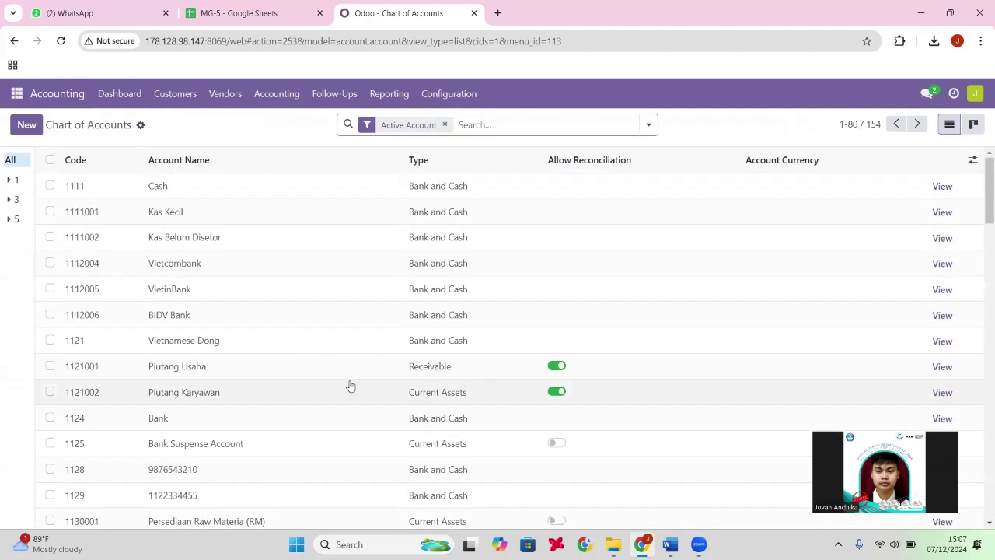
scroll(349, 384, down, 20)
scroll(351, 384, up, 15)
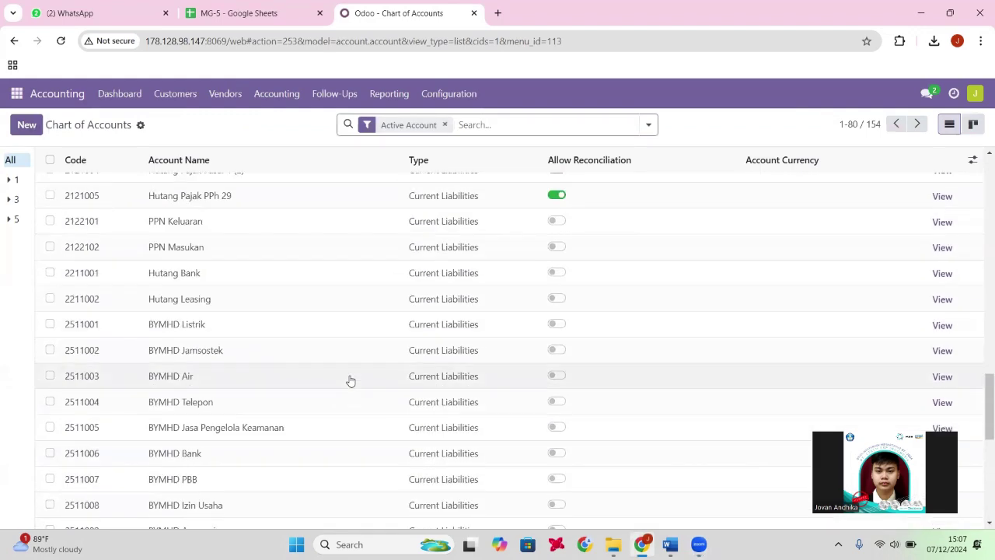
click(257, 14)
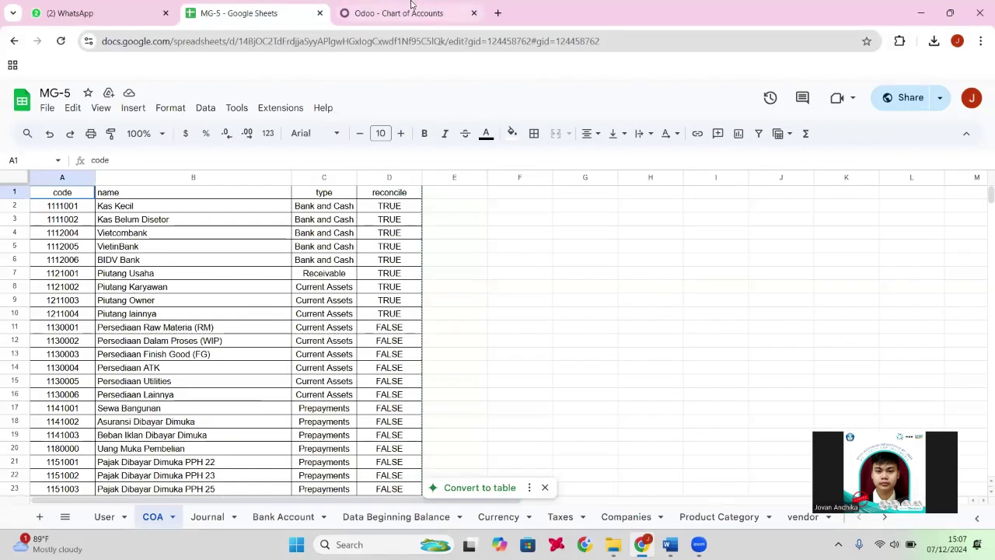
click(413, 7)
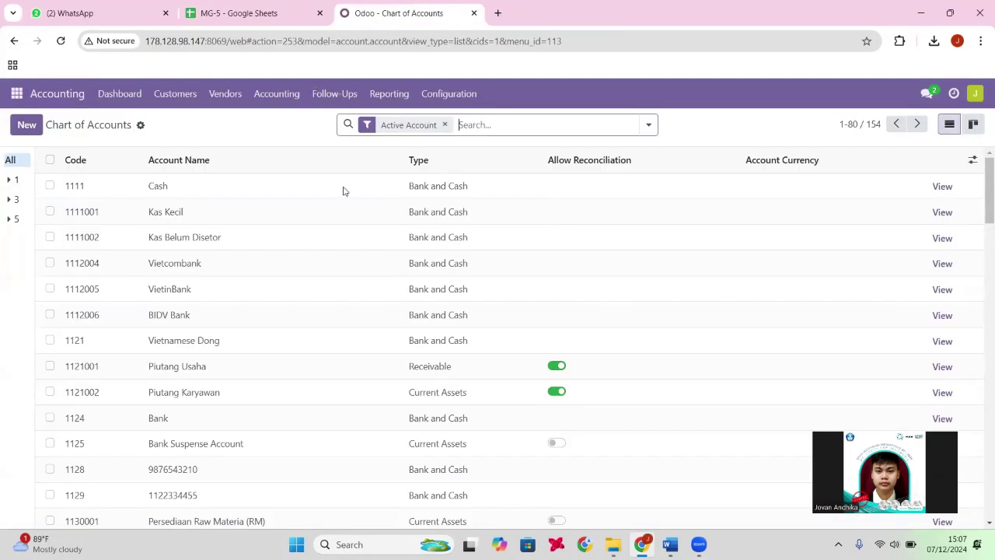
click(277, 93)
click(303, 140)
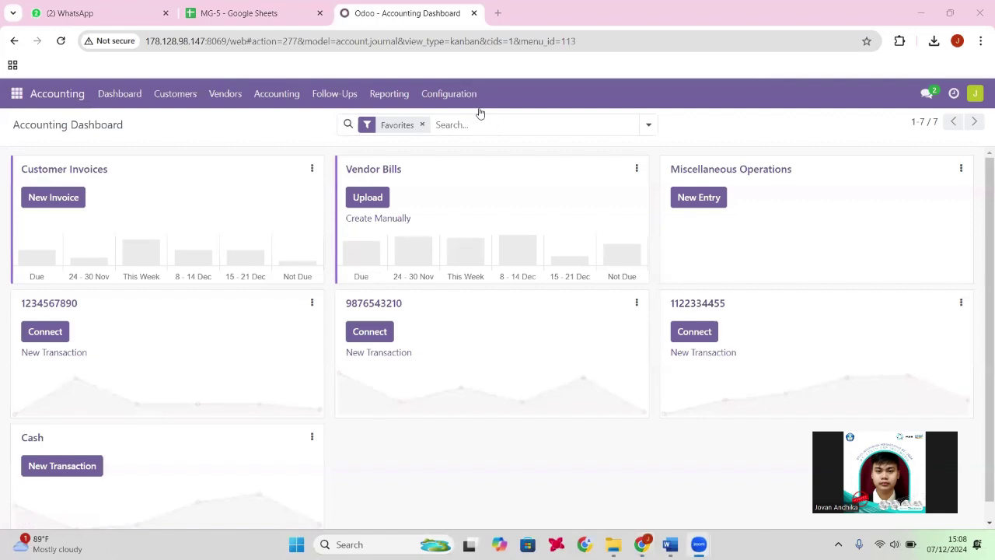
Open the Journals import and load Master Data Journal.xlsx.
click(464, 105)
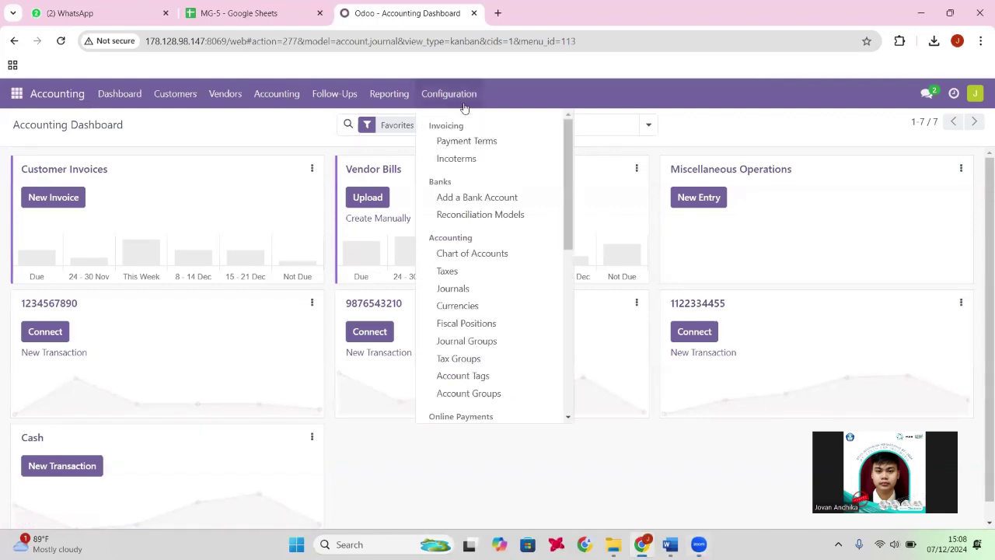
click(483, 287)
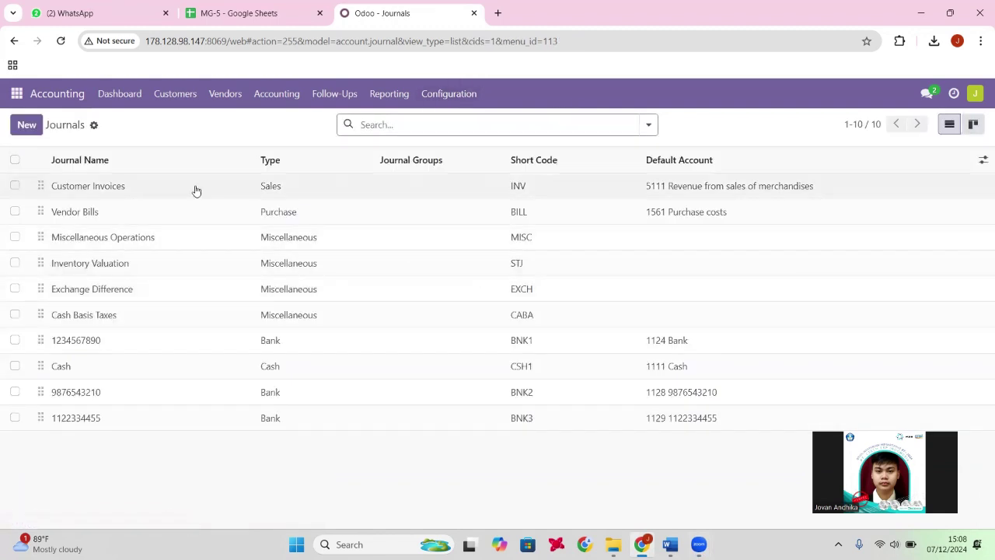
click(93, 124)
click(144, 147)
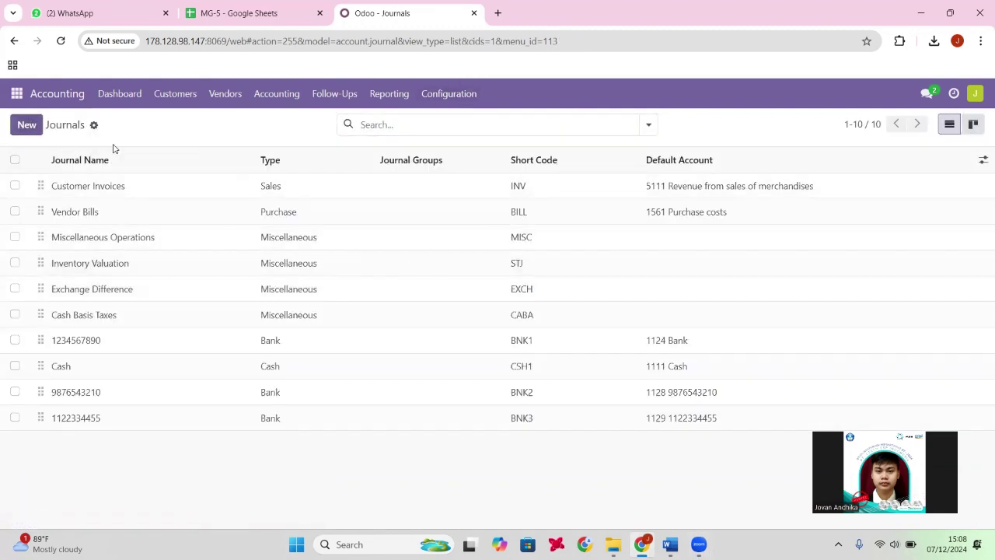
click(39, 126)
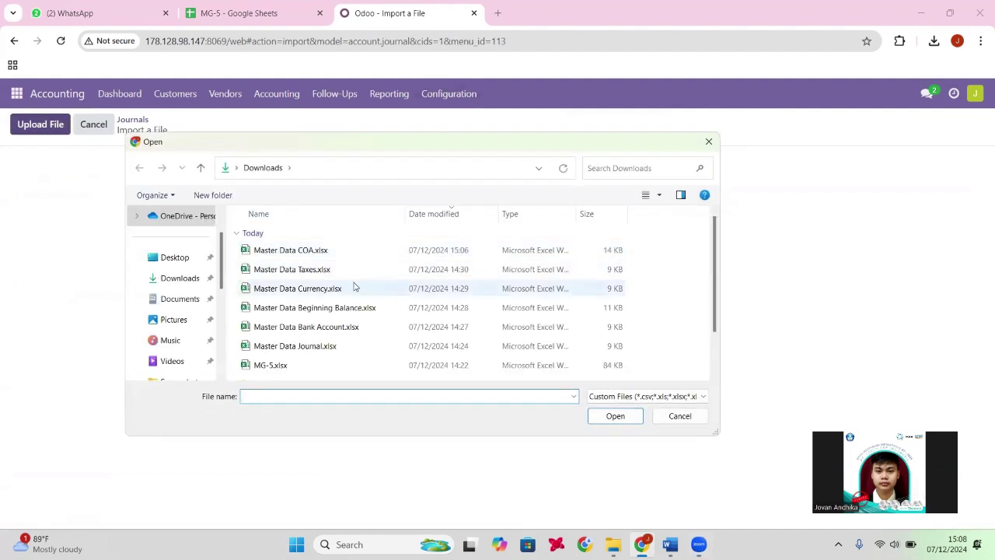
click(360, 349)
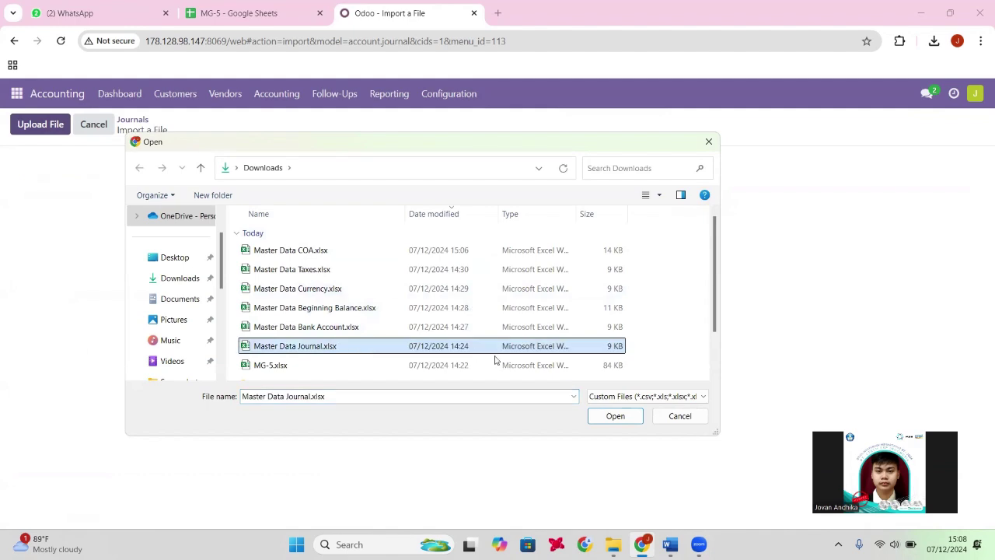
click(613, 416)
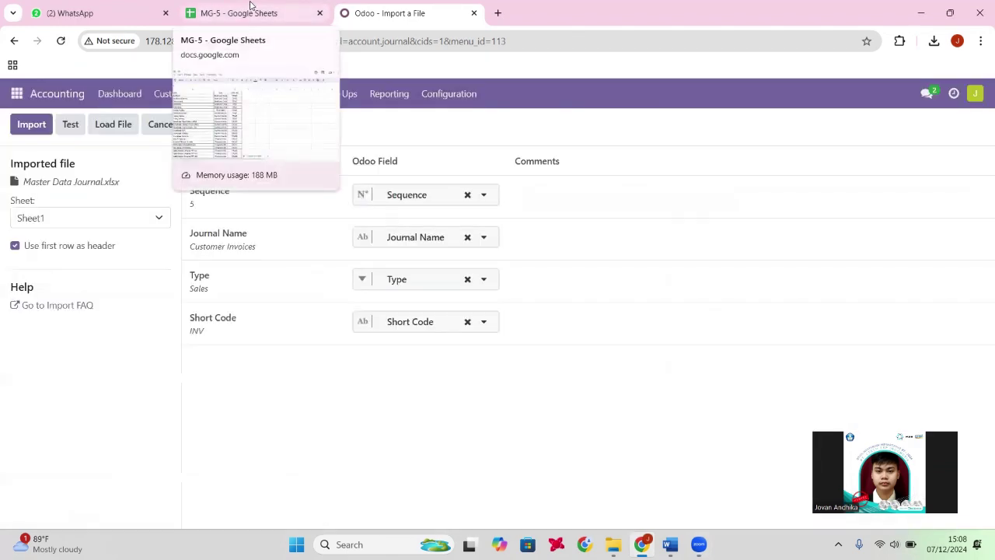
Check the MG-5 sheet, test the journal file, then cancel back to the Journals list.
click(249, 9)
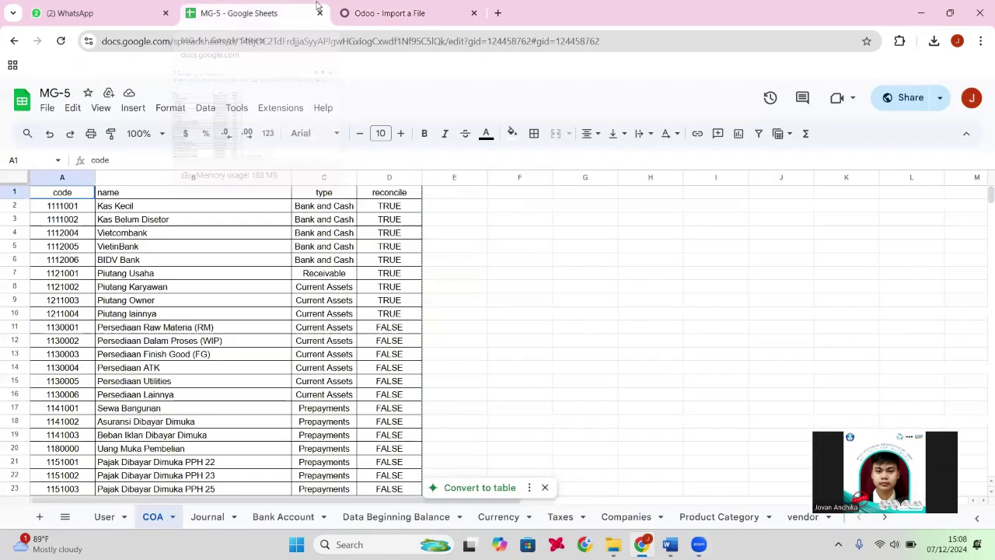
click(351, 4)
click(70, 125)
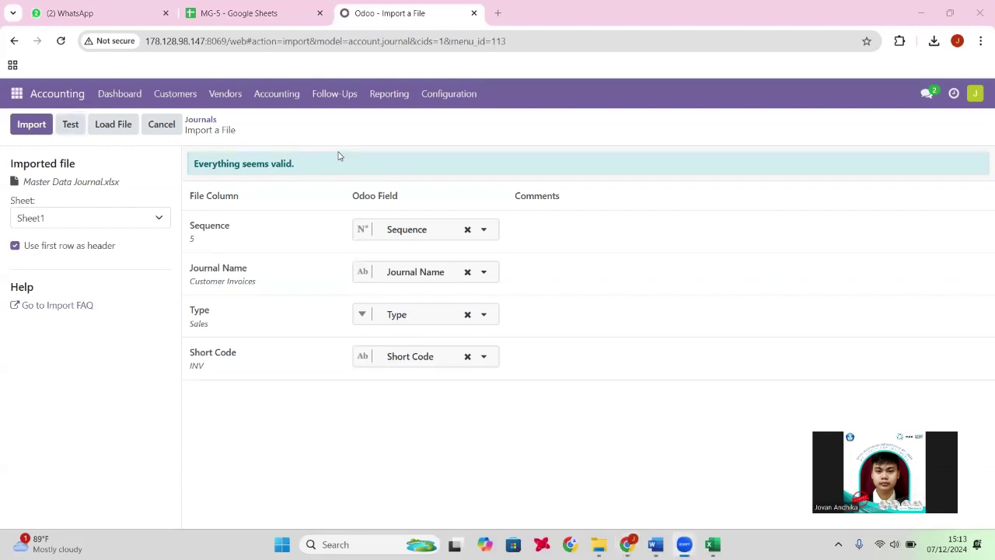
click(174, 131)
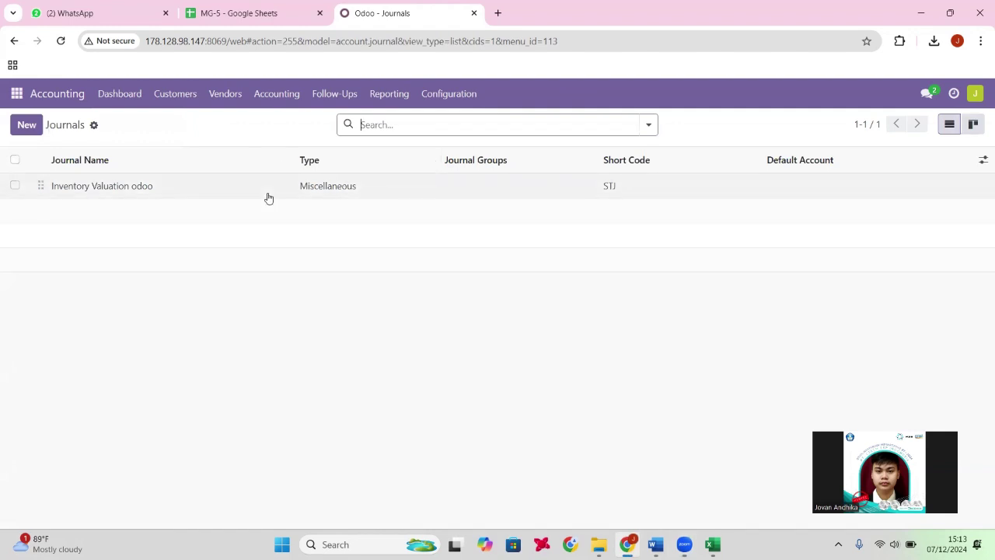
Reopen the Journals import and load Master Data Journal.xlsx.
click(459, 96)
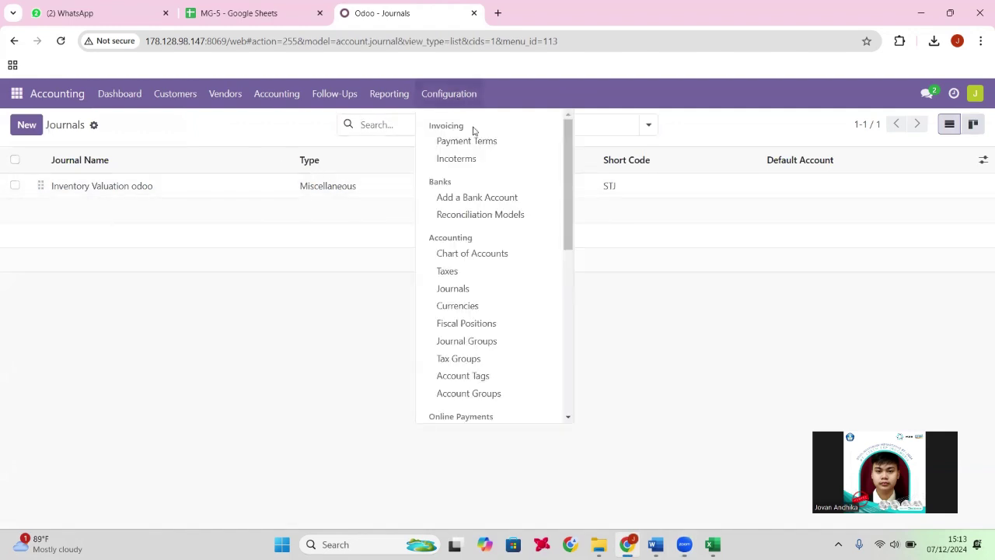
click(464, 288)
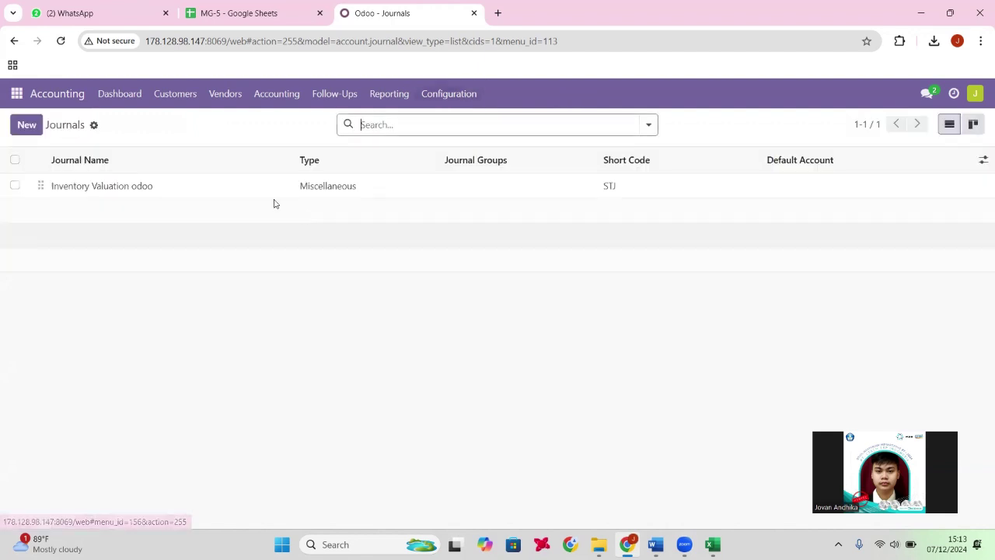
click(94, 125)
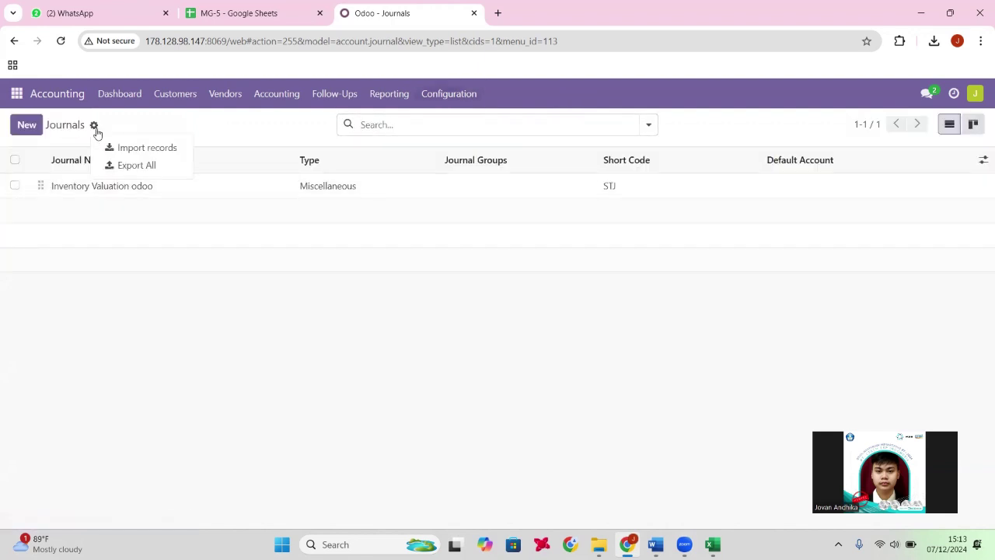
click(136, 154)
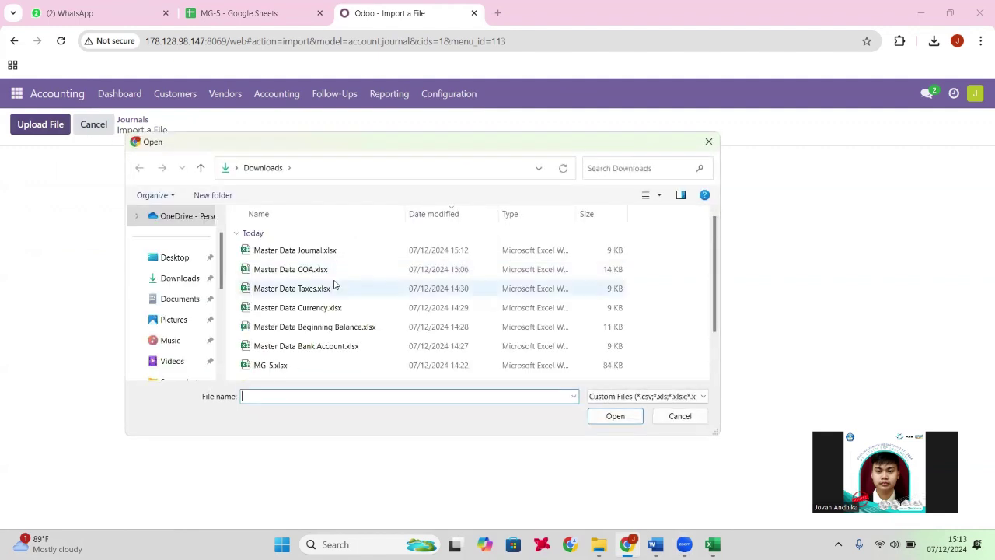
click(333, 251)
click(607, 416)
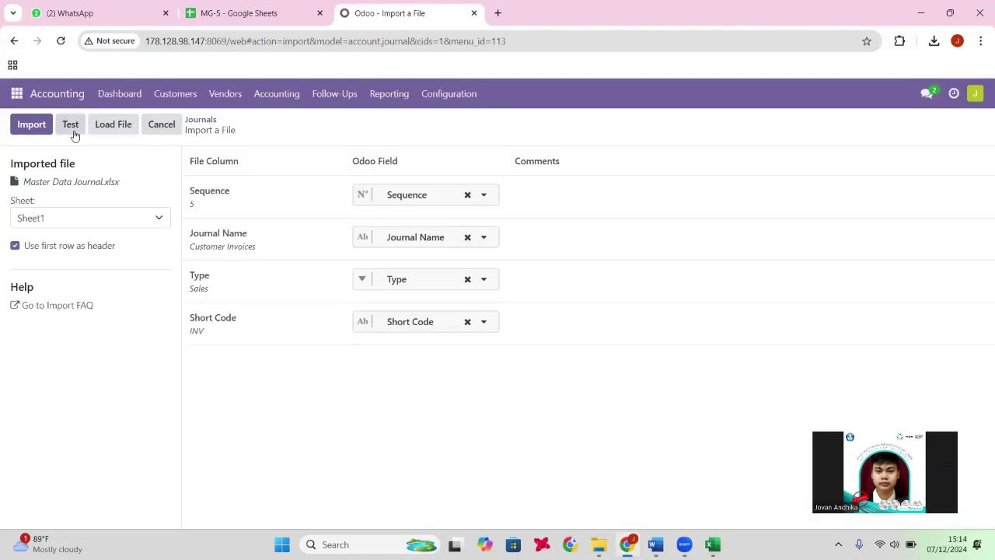
Test and import the journals, adding 7 records, then switch to the MG-5 sheet.
click(72, 131)
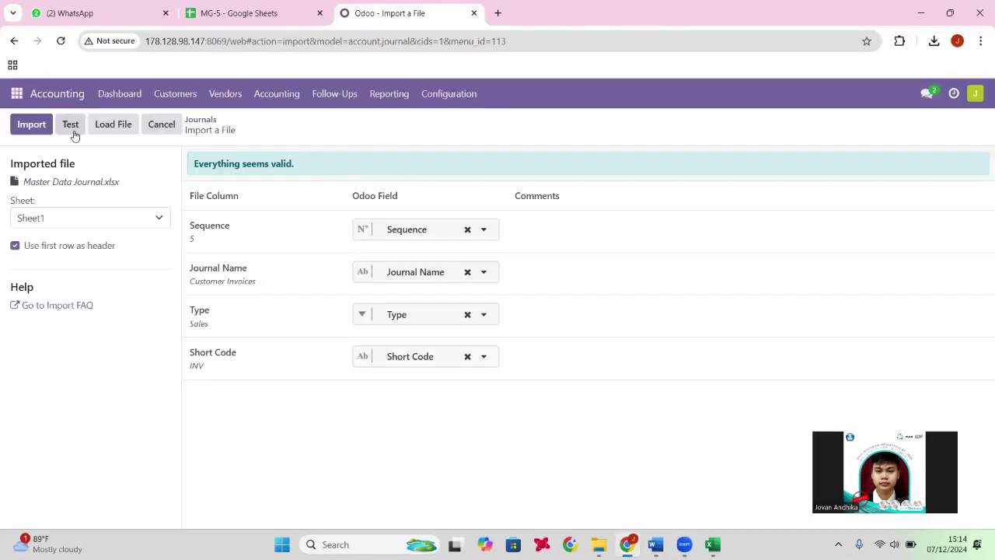
click(29, 132)
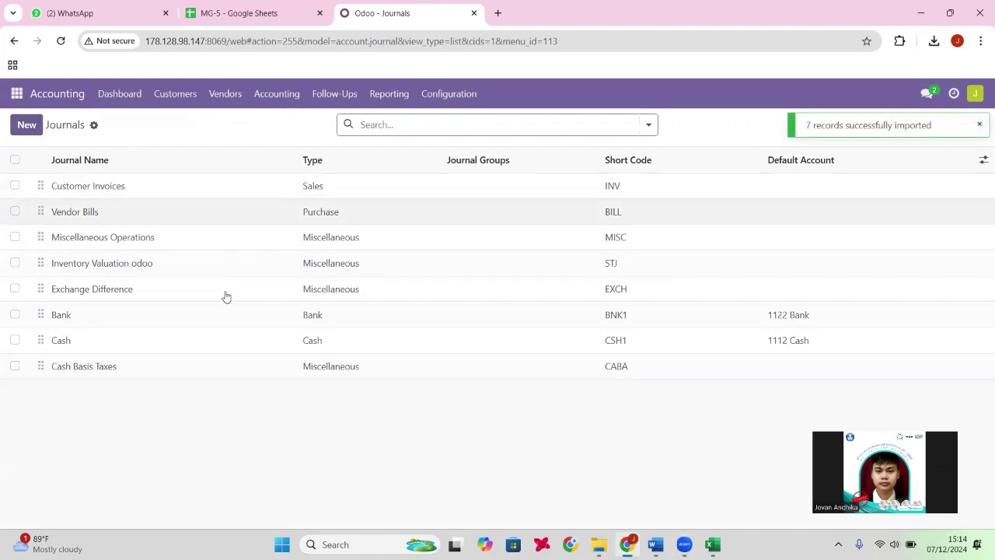
click(229, 6)
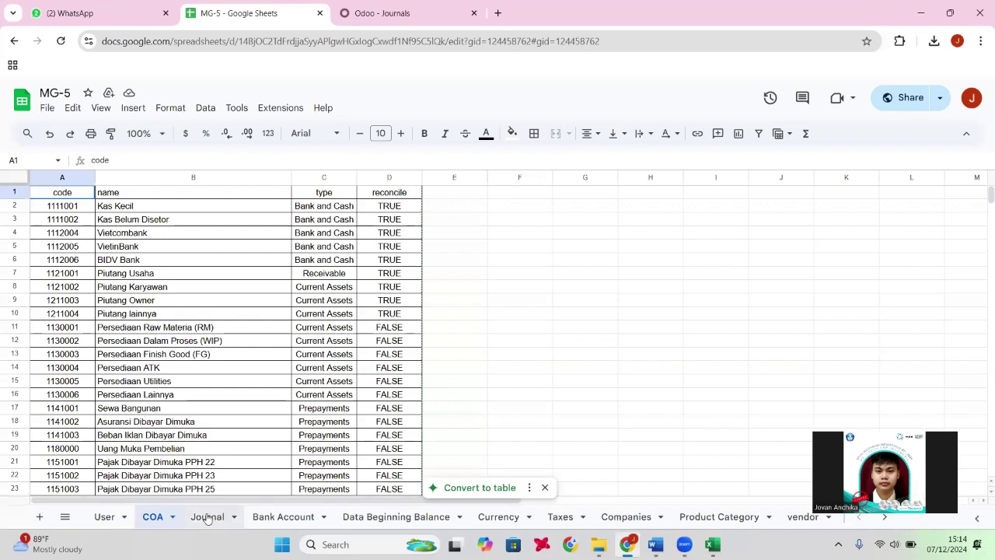
Review the Bank Account sheet, then start and cancel a Contacts import in Odoo.
click(283, 517)
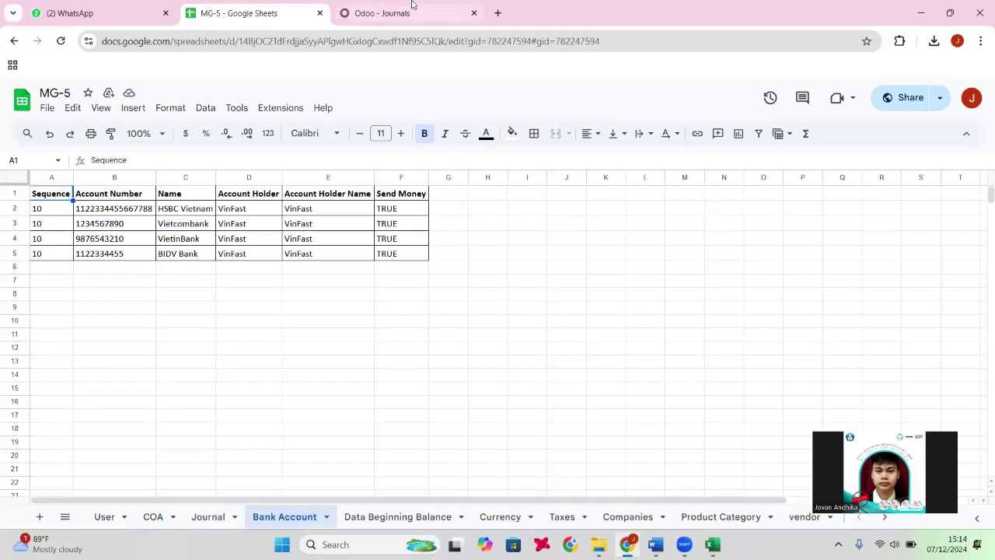
click(412, 6)
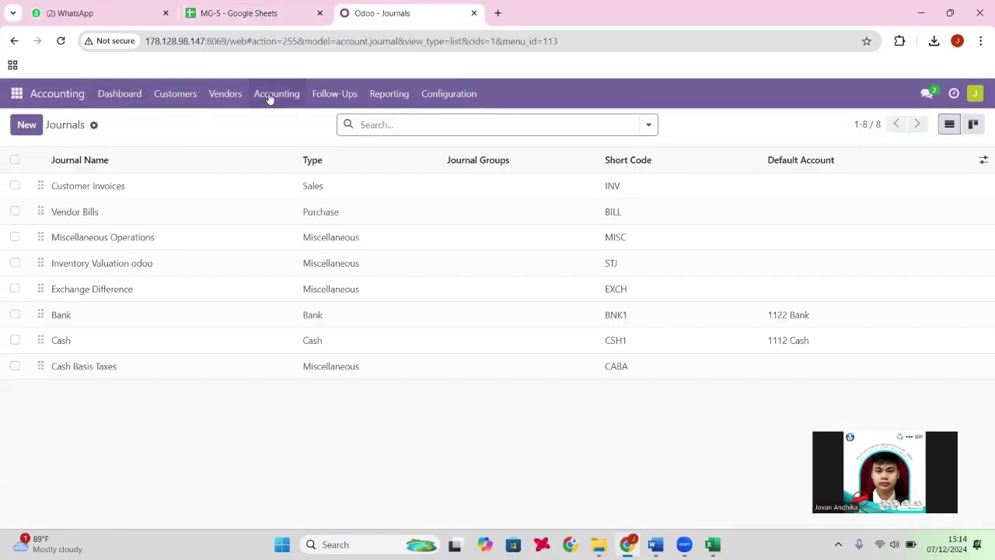
click(69, 102)
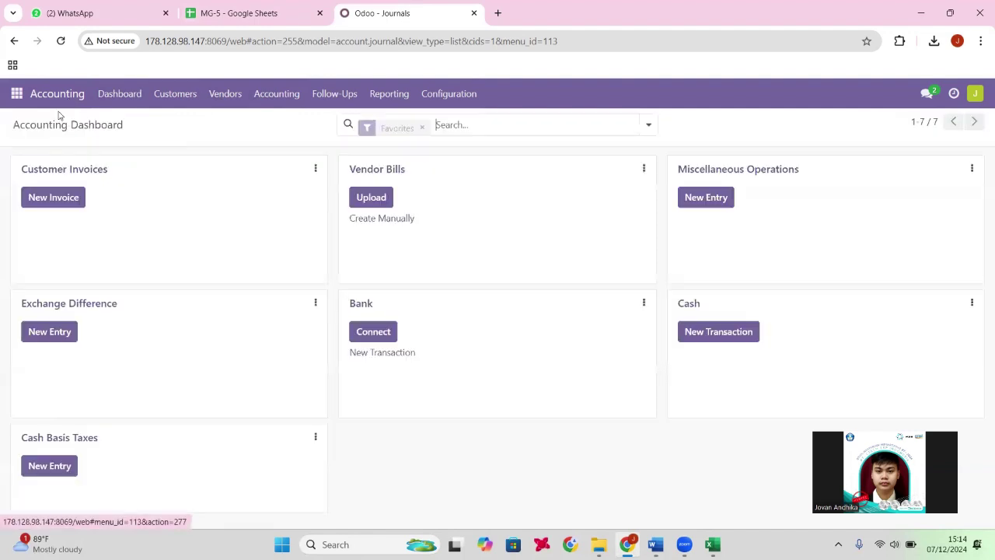
click(17, 94)
click(28, 158)
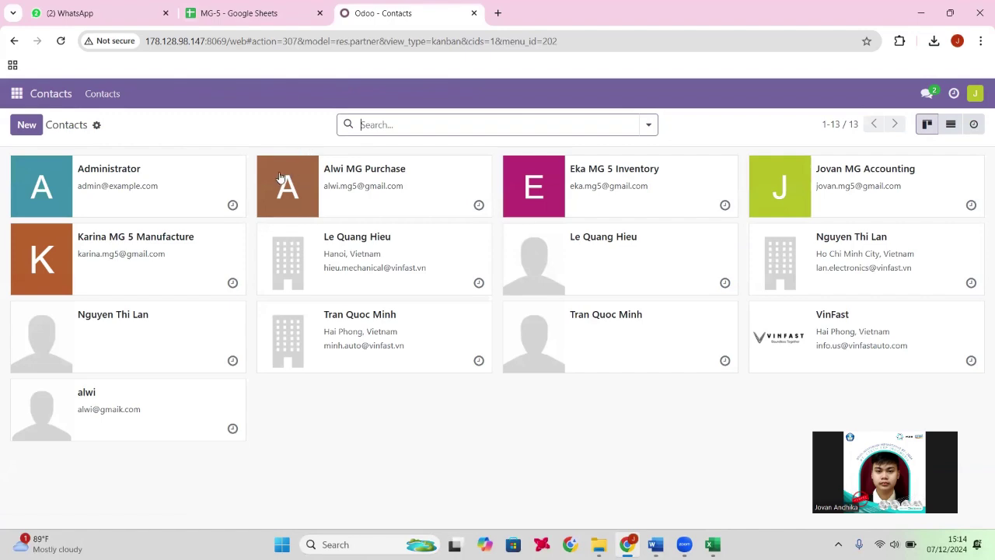
click(98, 127)
click(136, 147)
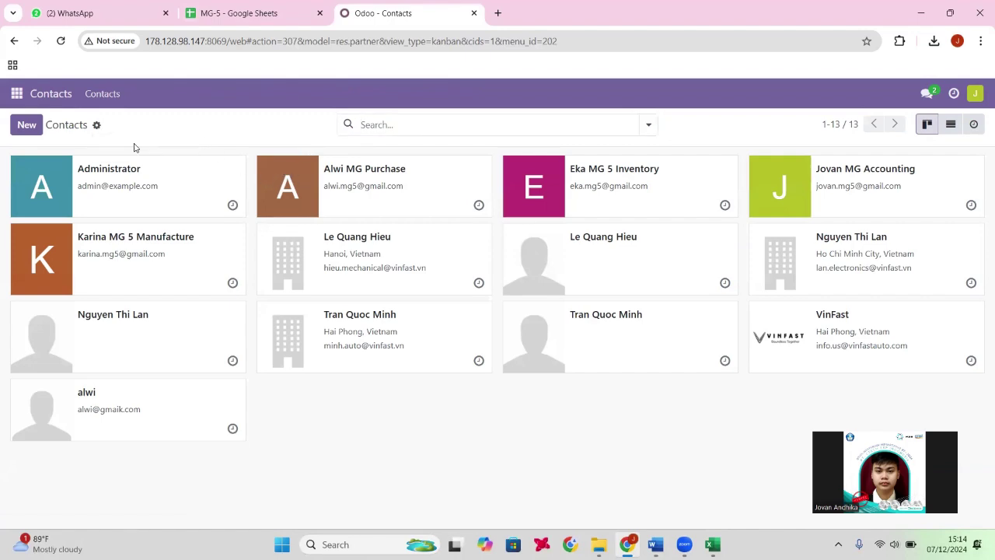
click(93, 125)
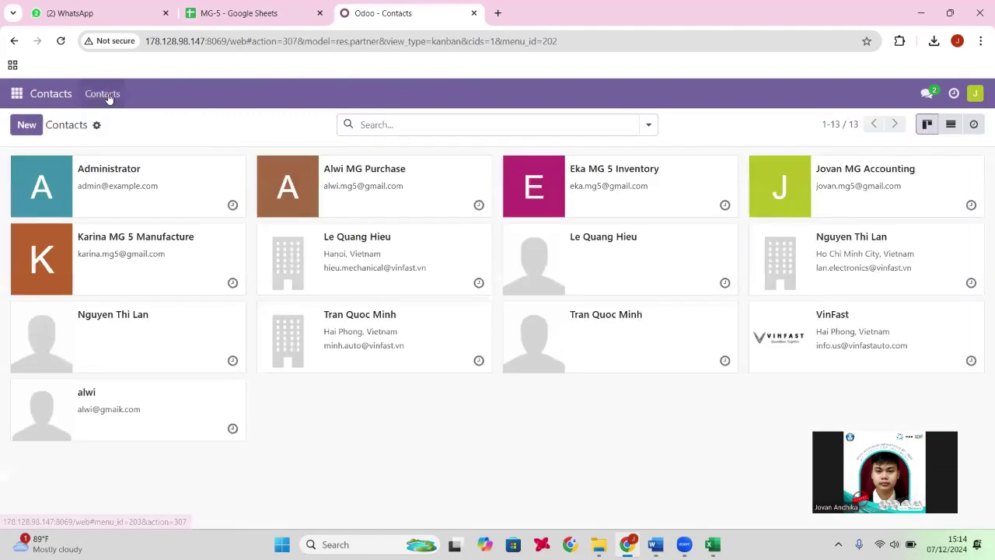
Open the vendor Bank Accounts list under Accounting > Vendors.
click(17, 94)
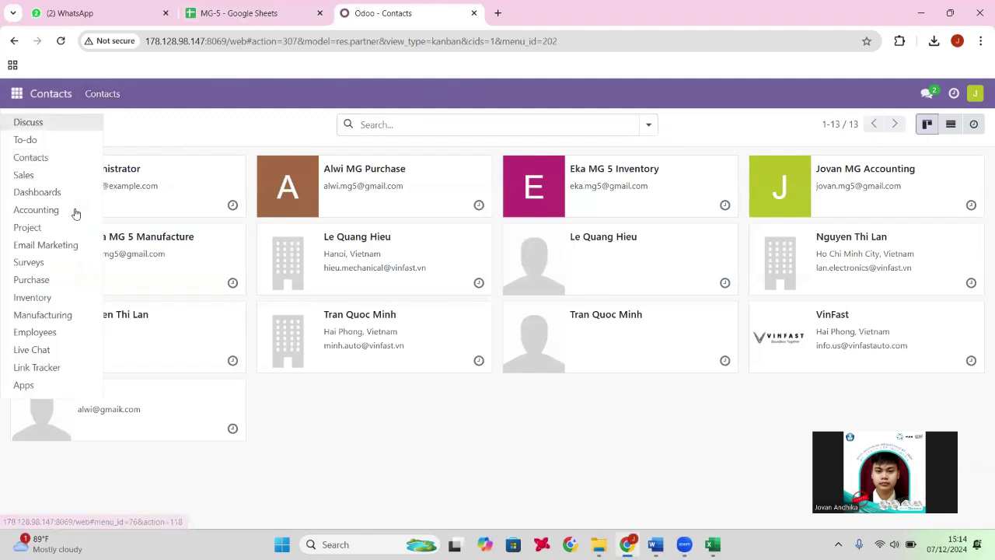
click(43, 205)
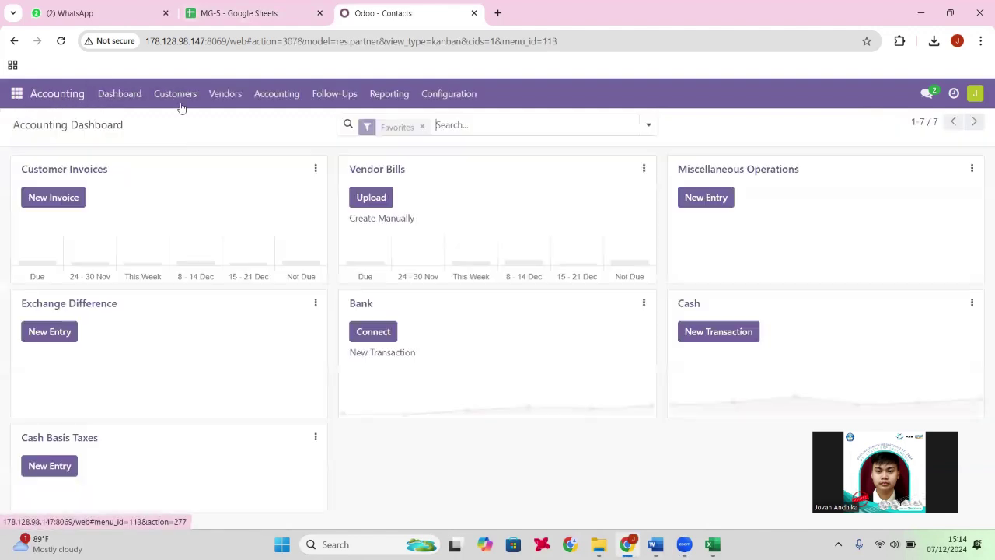
click(224, 94)
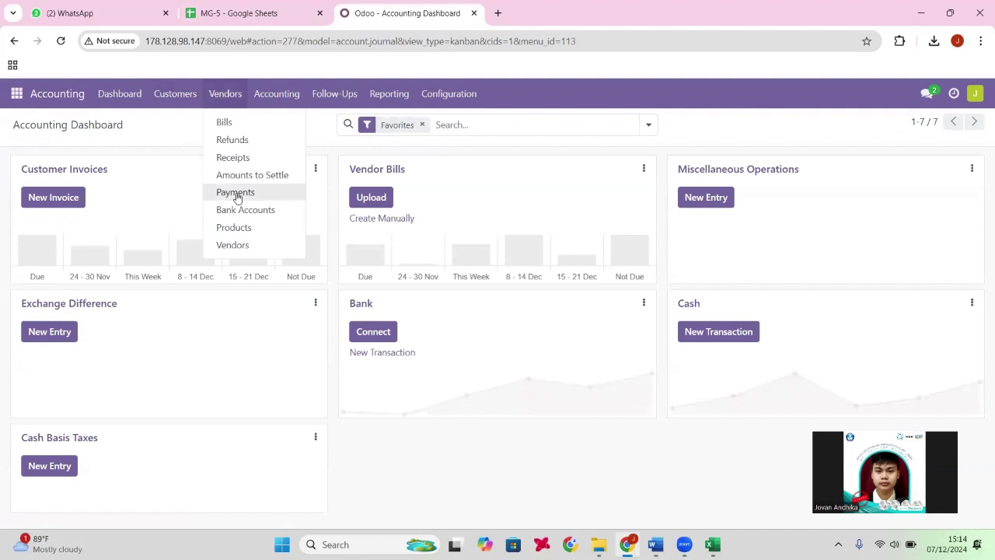
click(238, 209)
click(228, 103)
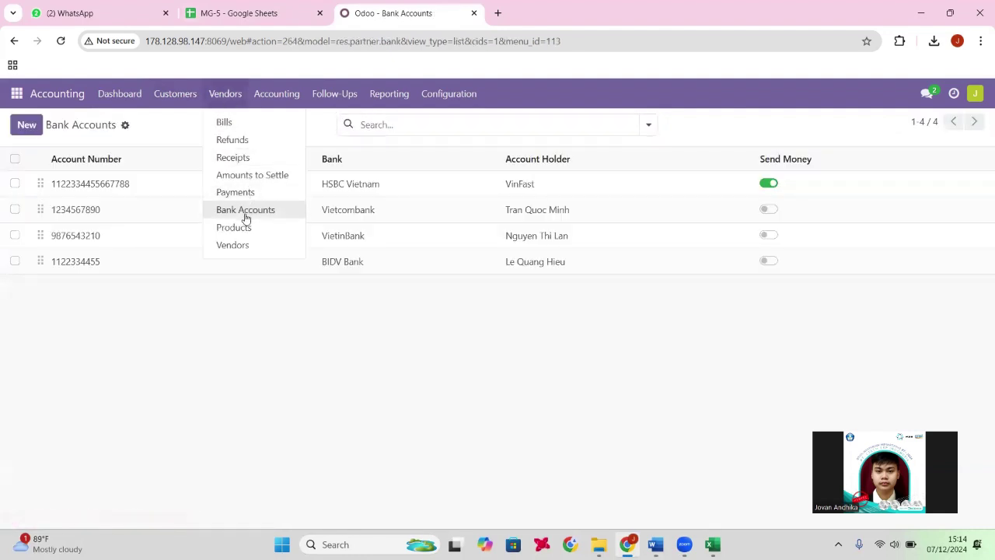
Return to the vendor Bank Accounts list and start an Import records page.
click(244, 211)
click(225, 97)
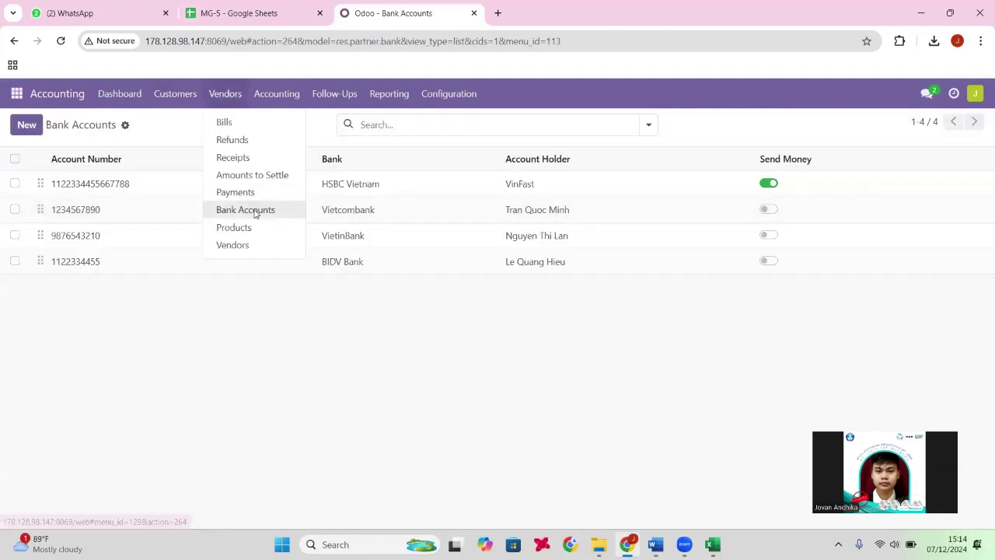
click(259, 208)
click(126, 126)
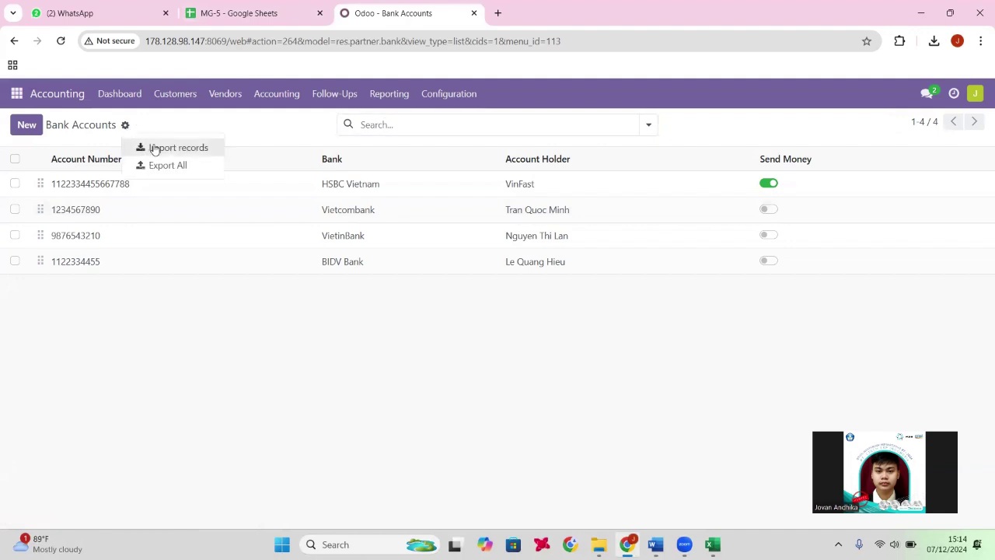
click(150, 147)
Load Master Data Bank Account.xlsx and test it, getting duplicate-account errors.
click(68, 131)
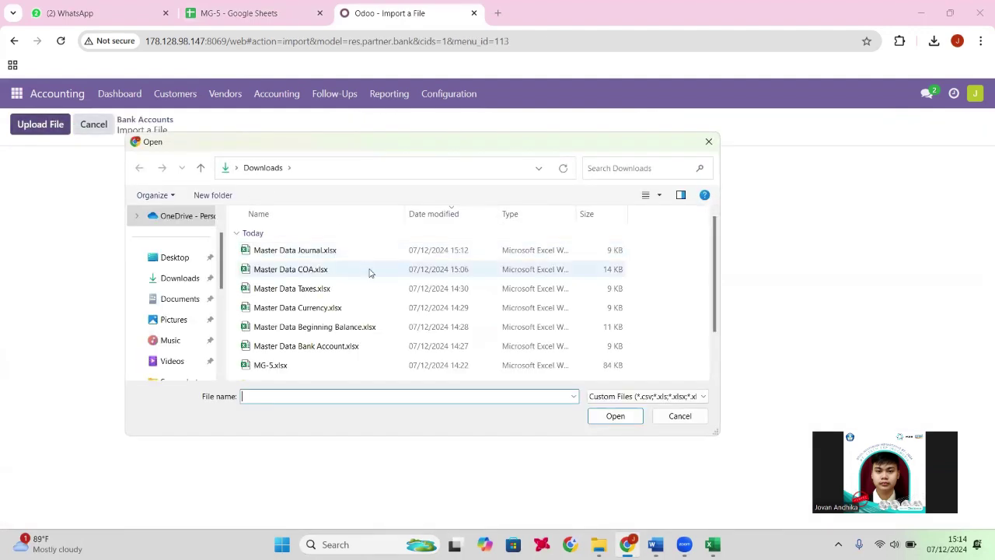
click(350, 346)
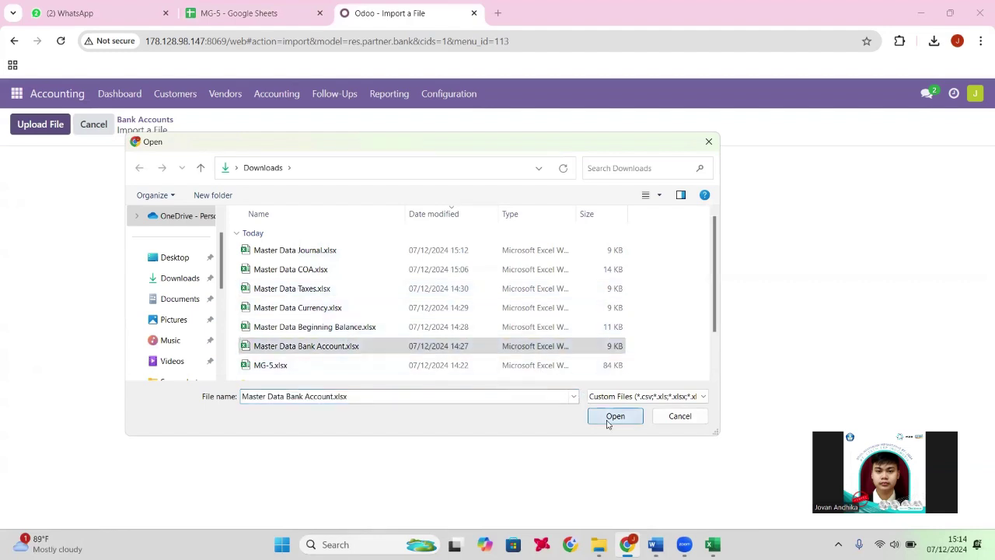
click(611, 417)
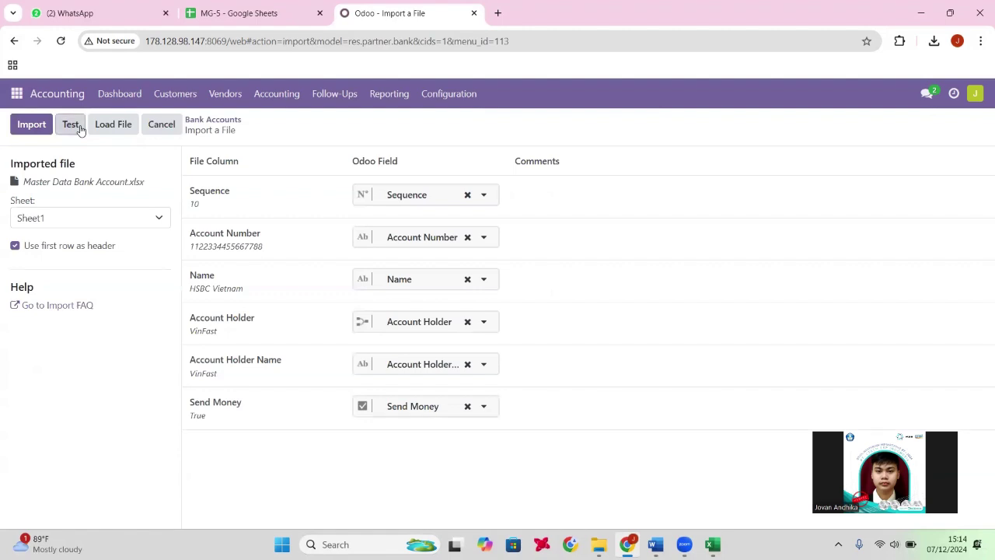
click(78, 128)
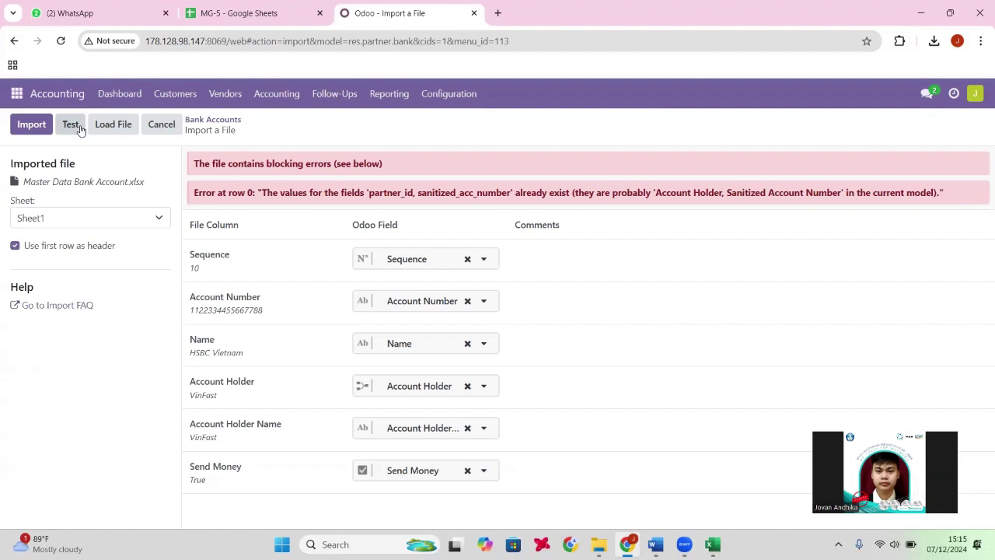
click(79, 127)
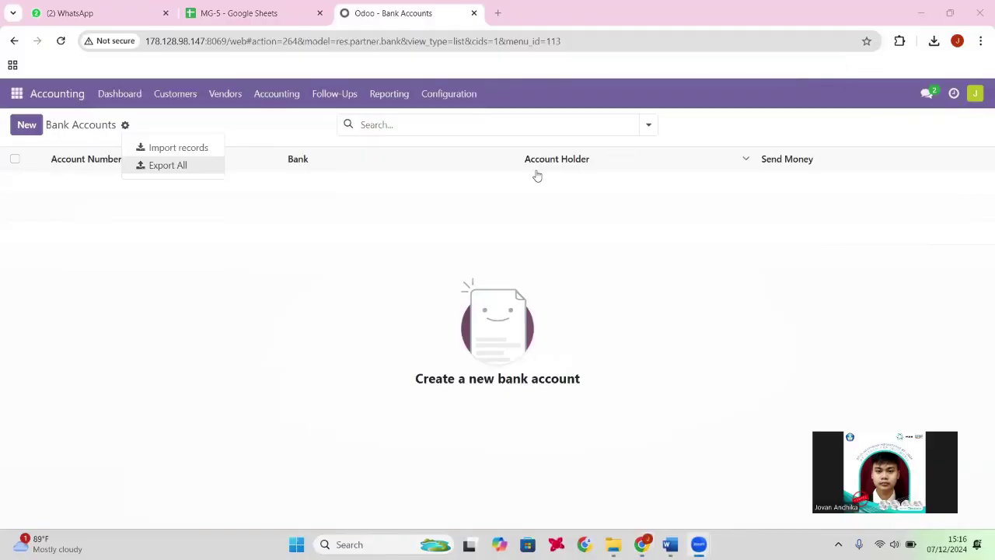
Start a new bank accounts import and load Master Data Bank Account.xlsx.
click(568, 242)
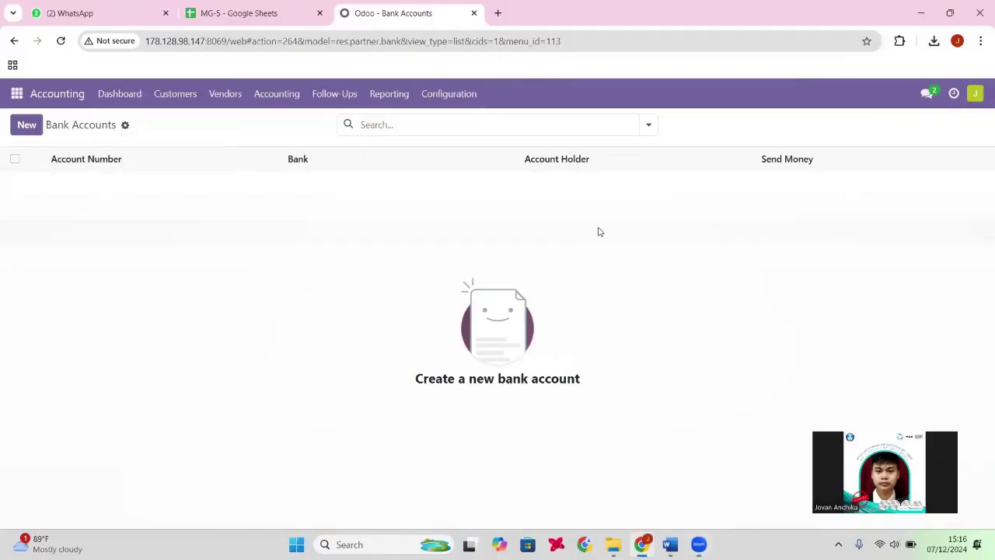
click(124, 125)
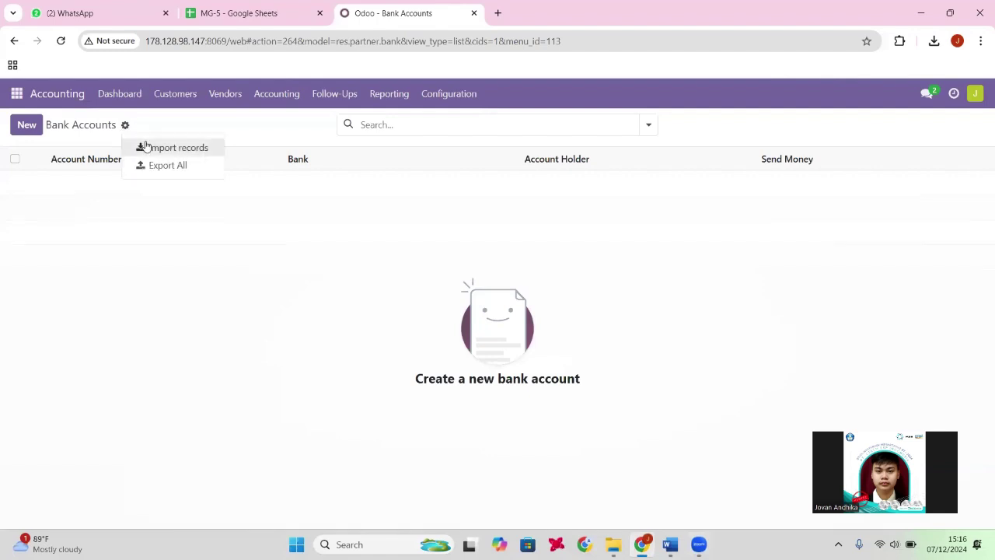
click(145, 147)
click(26, 130)
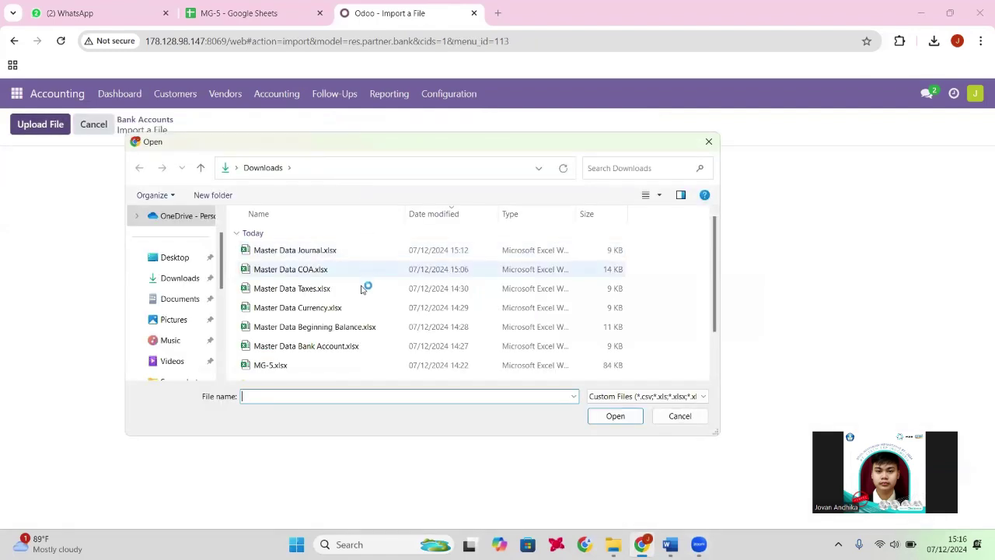
click(358, 346)
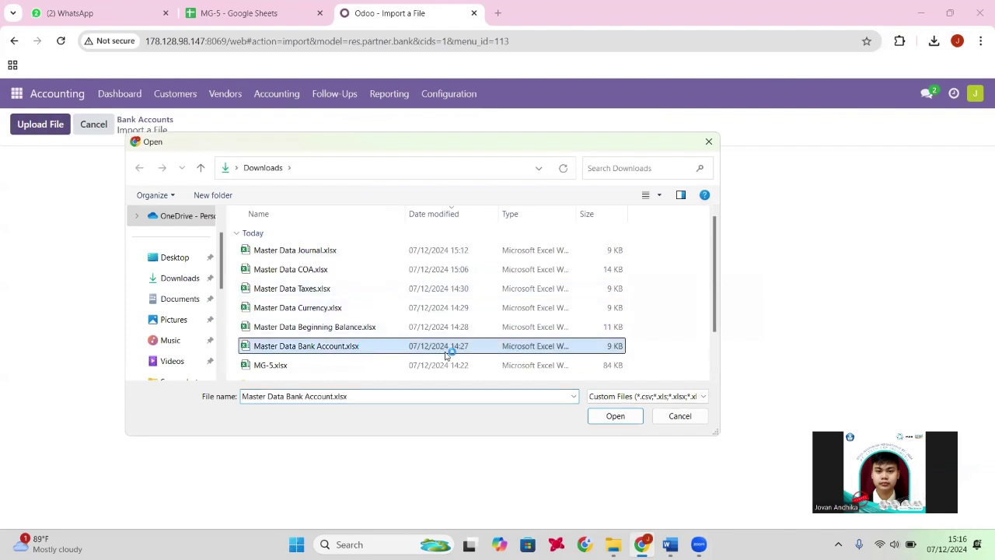
click(611, 416)
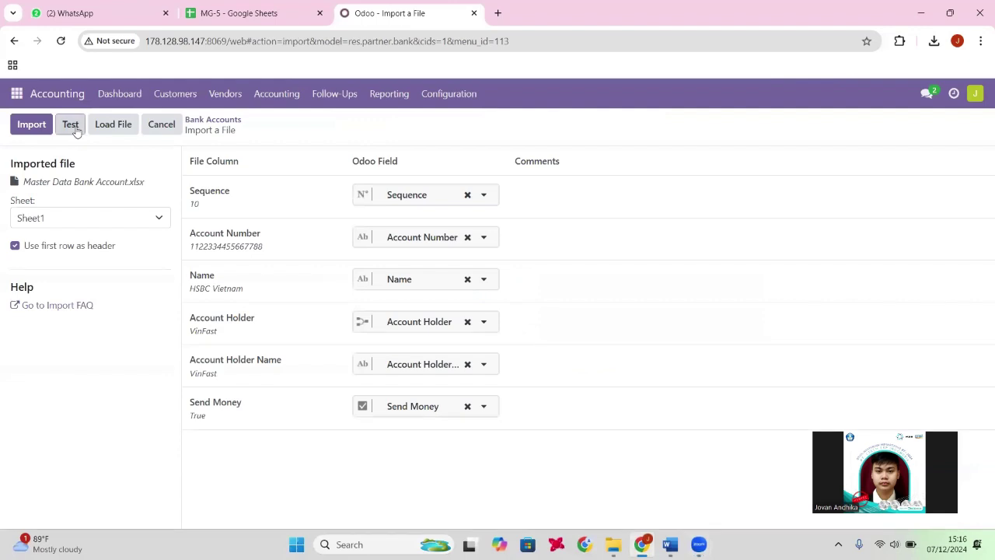
Test and import the four VinFast bank accounts, then view the MG-5 spreadsheet.
click(74, 127)
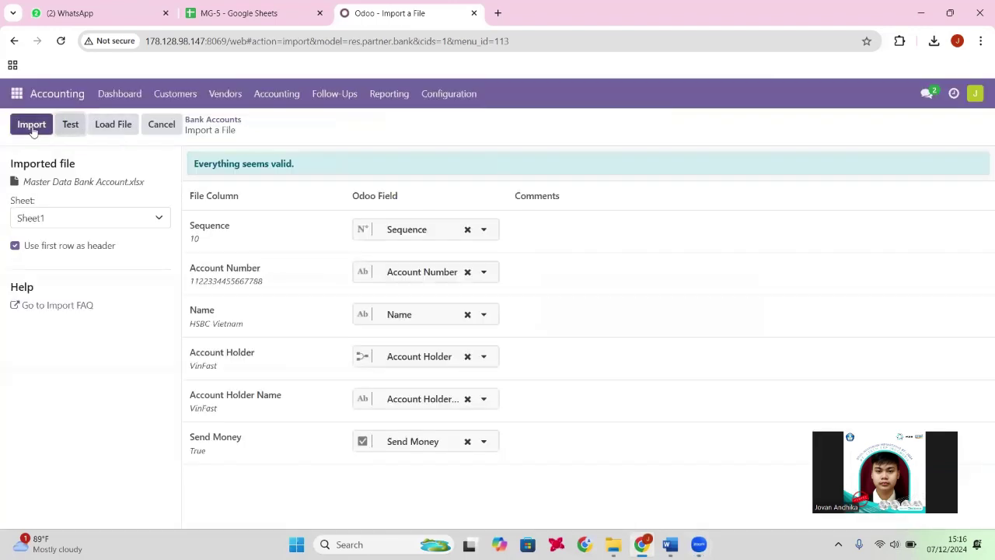
click(32, 126)
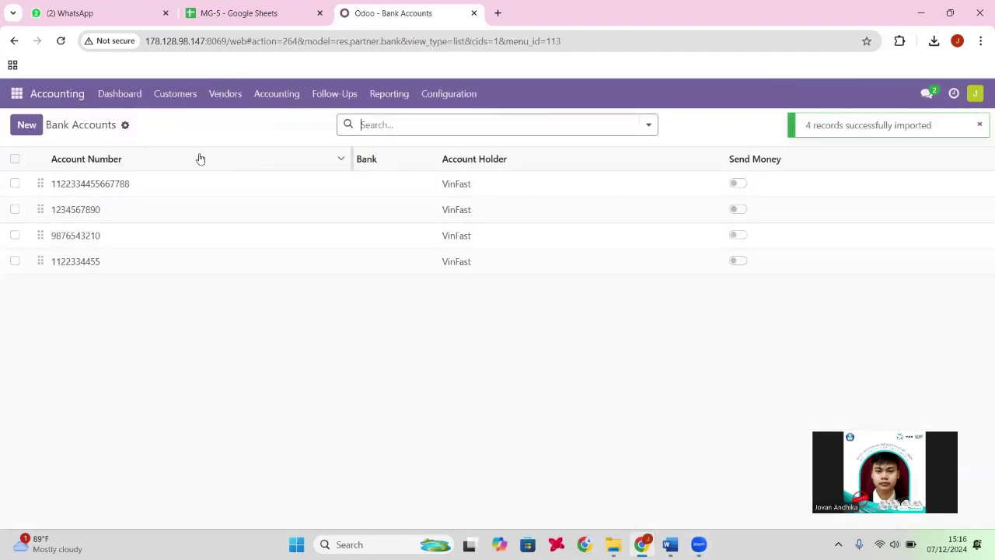
click(241, 11)
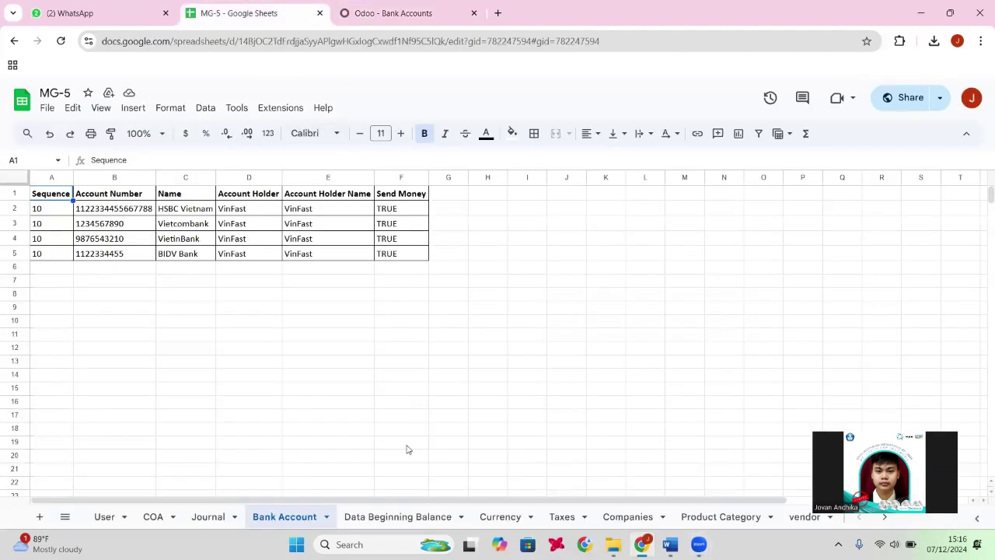
Check the Data Beginning Balance sheet, then go to Odoo's Journal Entries list.
click(389, 515)
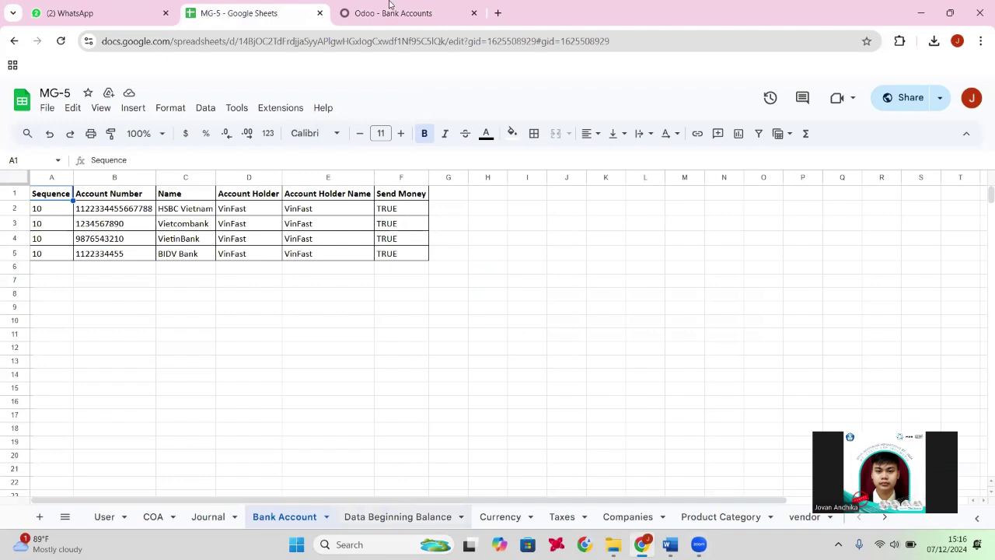
click(392, 9)
click(276, 94)
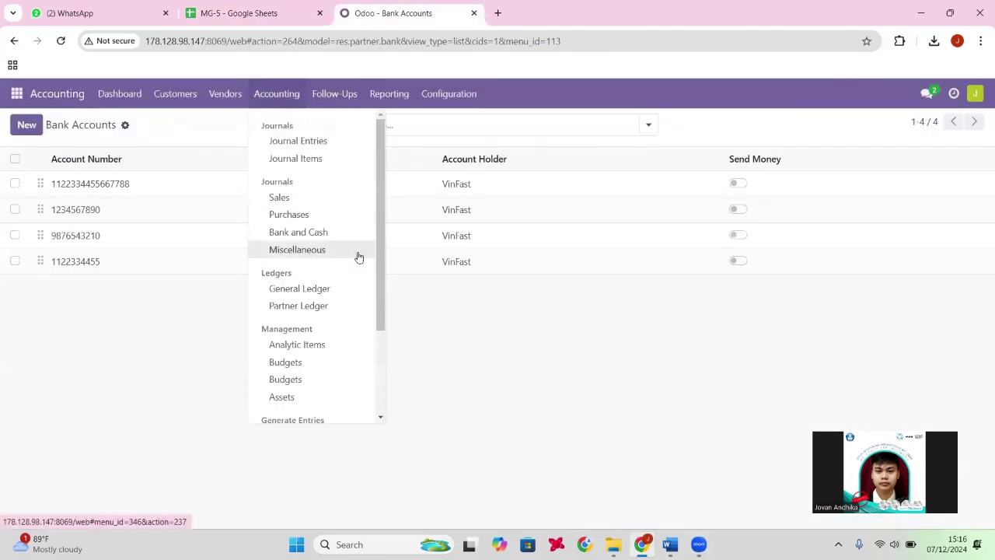
click(313, 143)
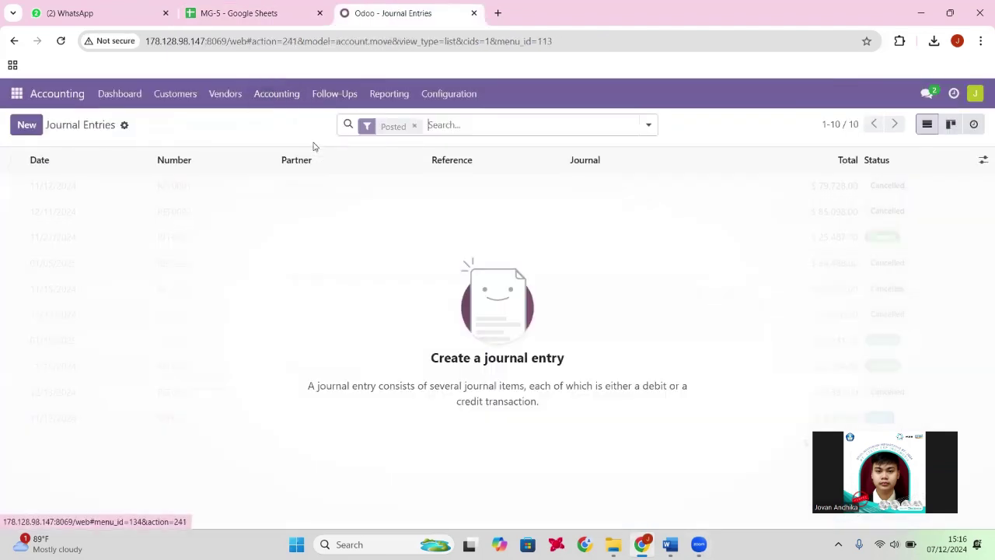
Load Master Data Beginning Balance.xlsx into a Journal Entries import.
click(126, 126)
click(149, 147)
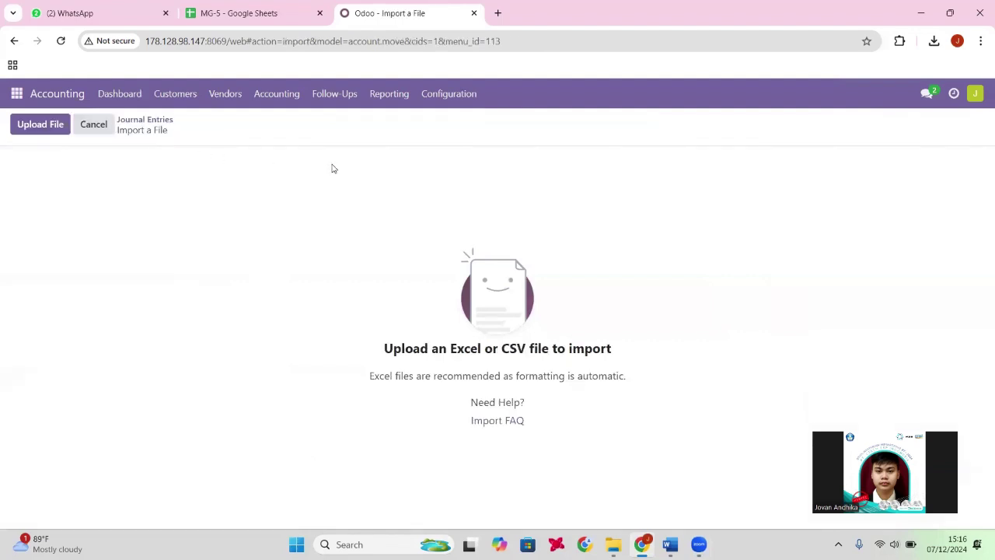
click(67, 129)
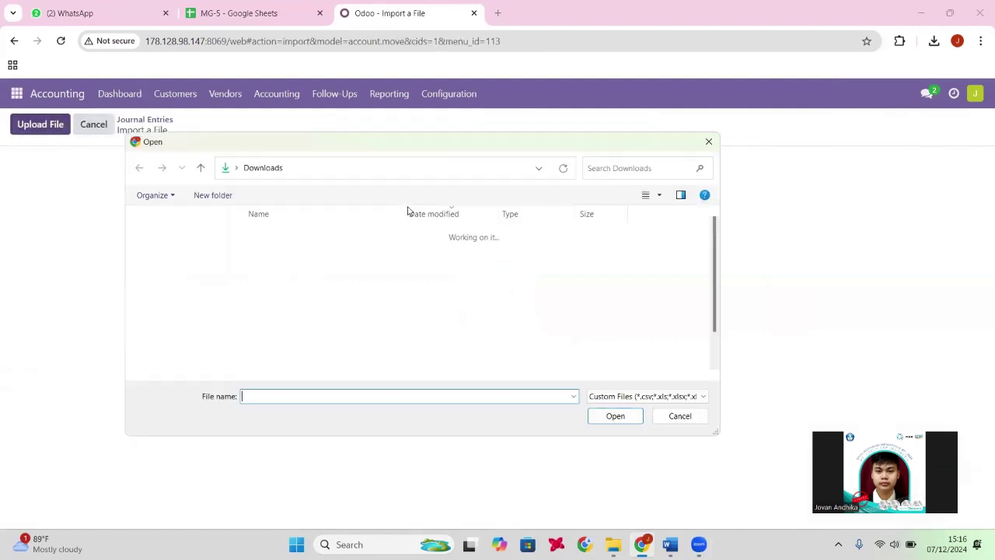
click(394, 327)
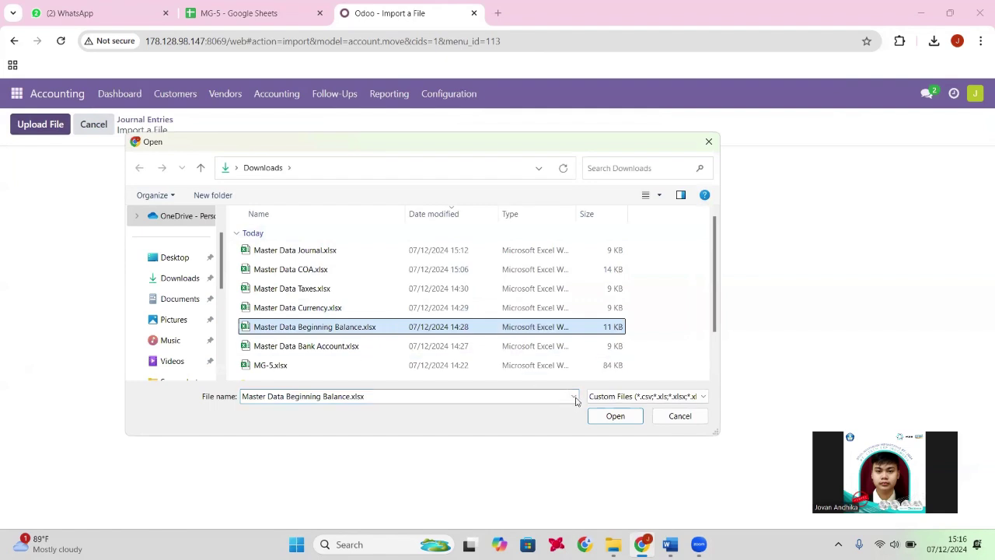
click(616, 416)
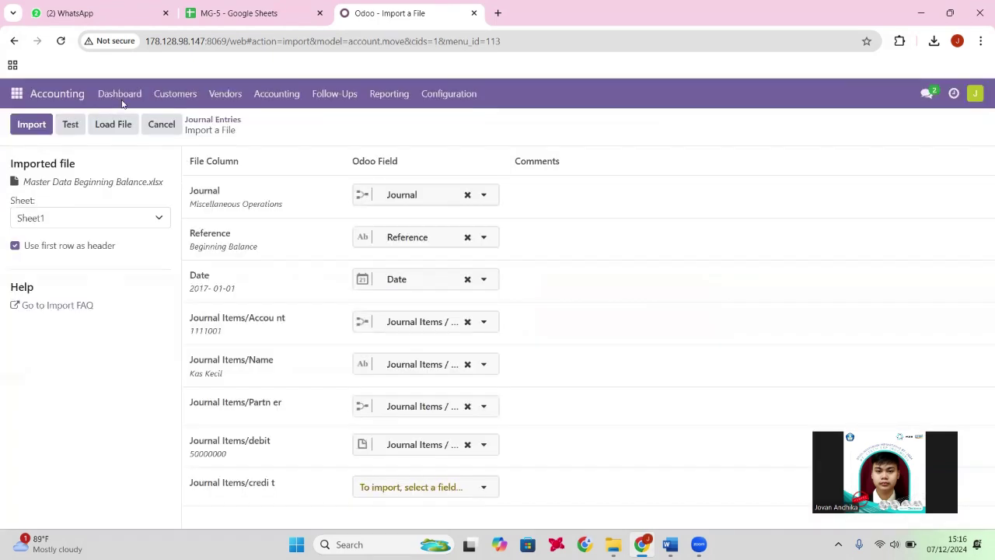
Test the beginning balance import and re-test until the date reads 2017-01-01 and everything is valid.
click(69, 125)
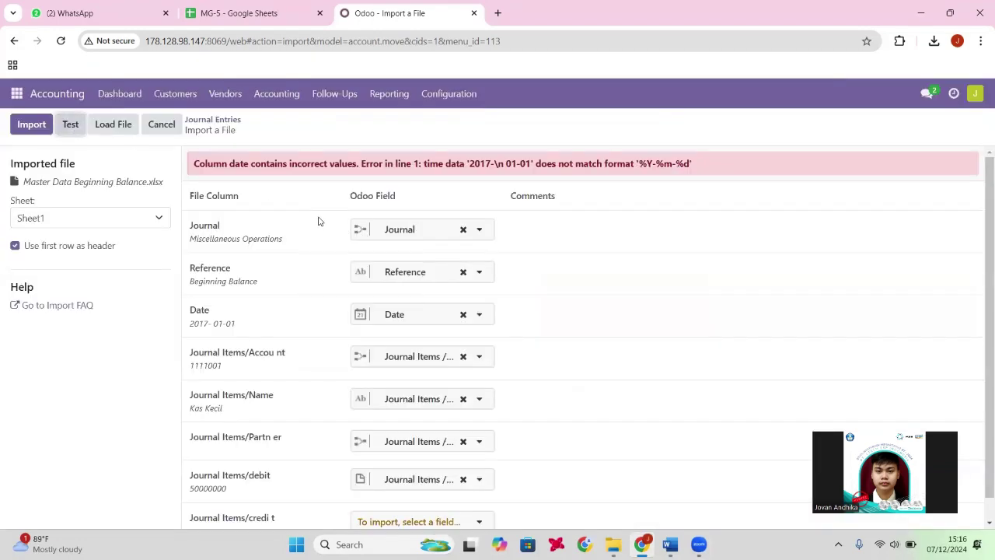
scroll(317, 222, down, 1)
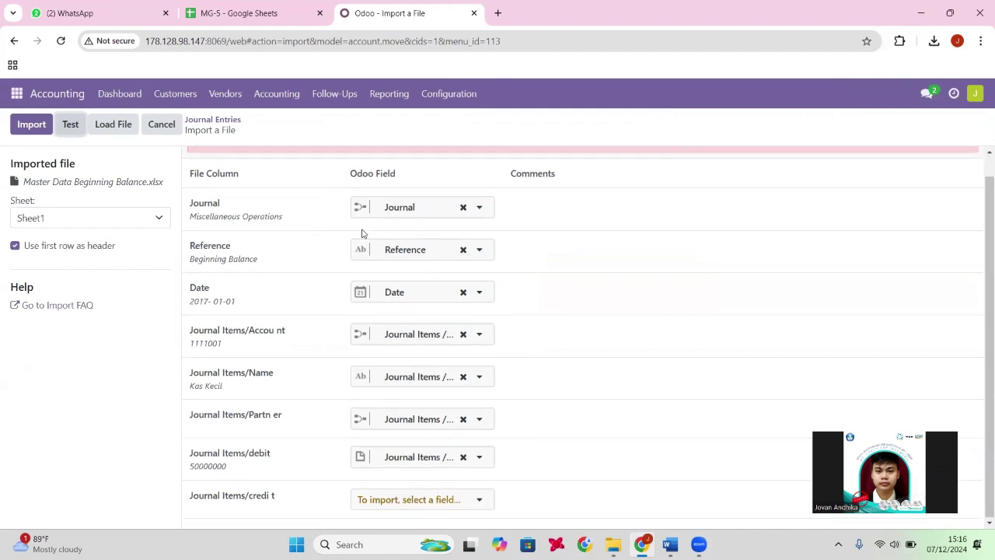
scroll(334, 237, up, 1)
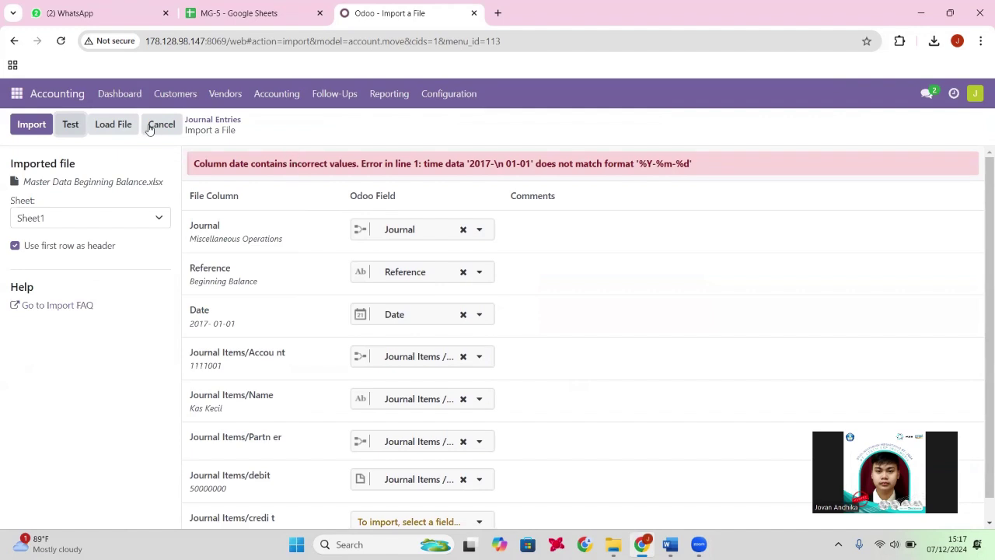
click(71, 125)
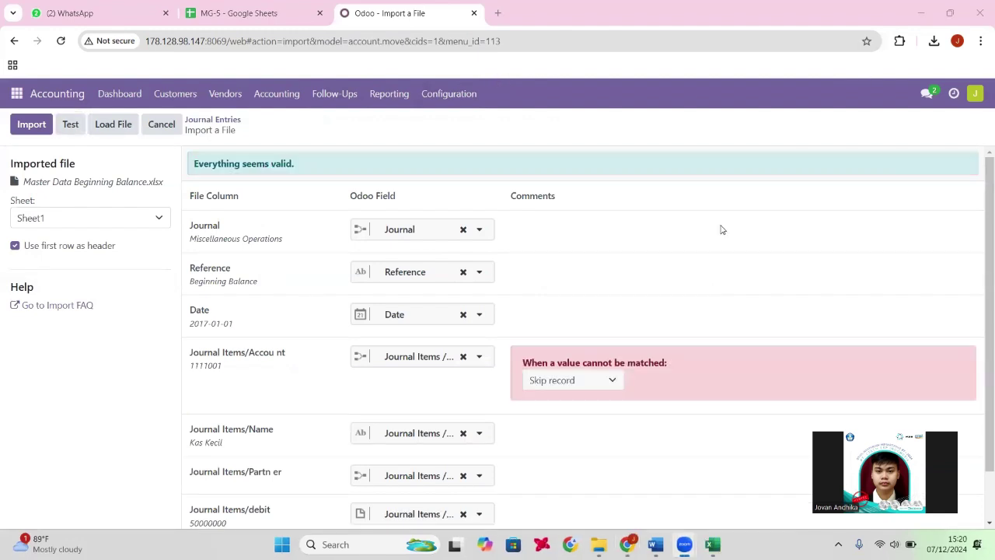
Recheck the MG-5 sheet, then test and import the beginning balance journal entries.
click(277, 5)
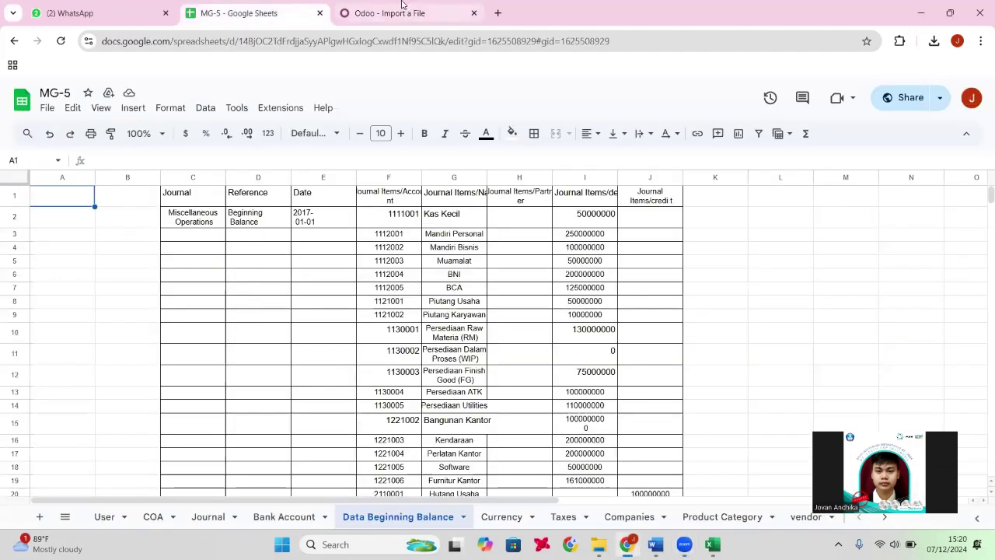
click(402, 8)
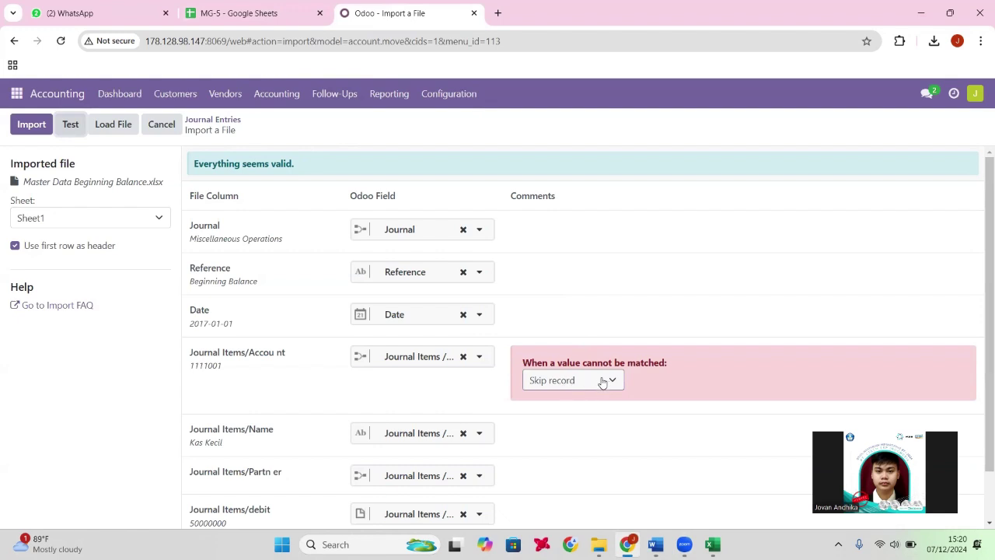
click(70, 124)
click(36, 128)
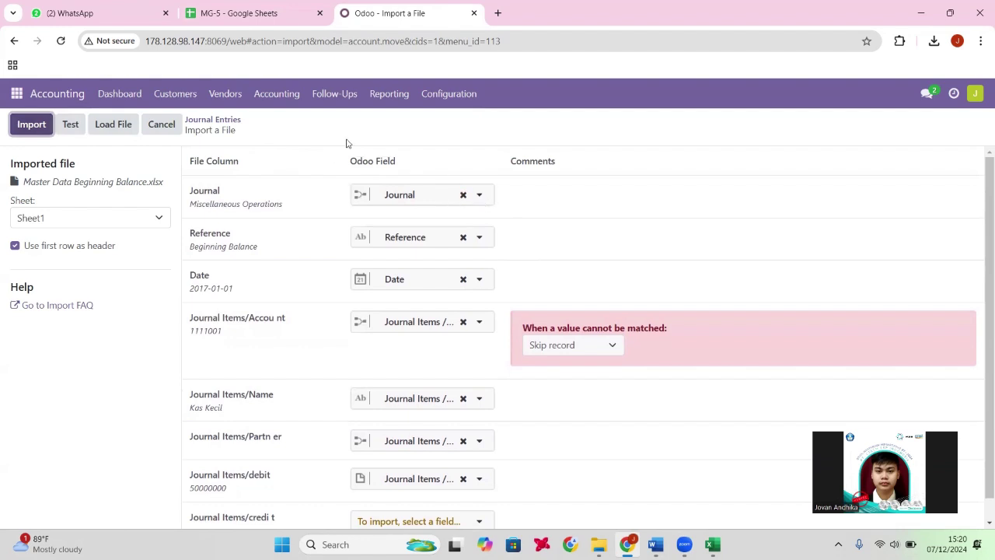
Return to Journal Entries and start a fresh records import.
click(161, 126)
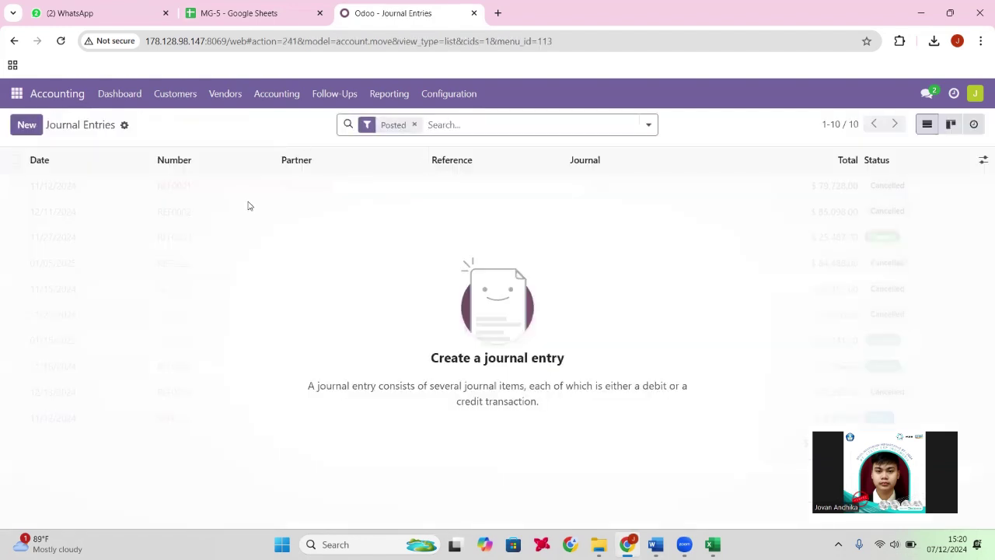
click(124, 127)
click(159, 147)
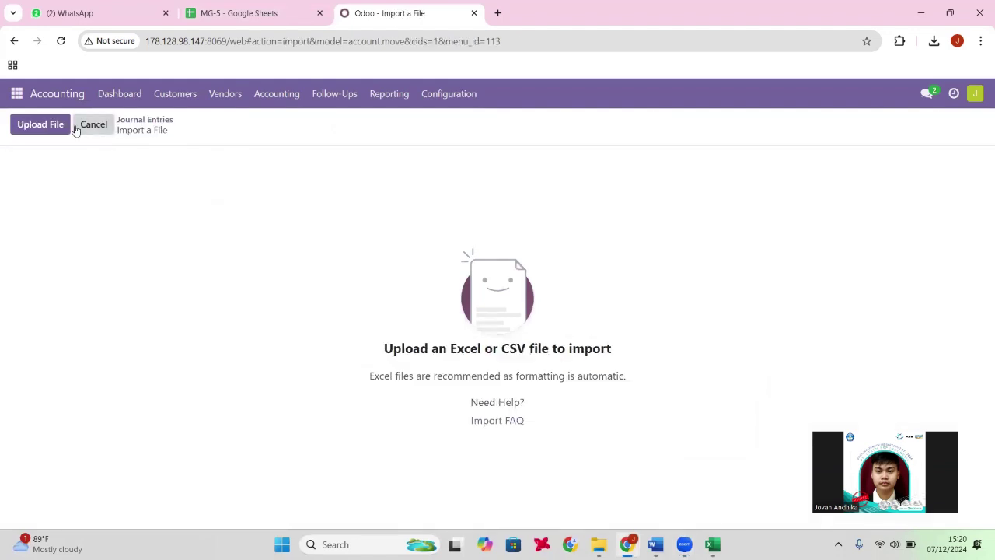
Load Master Data Beginning Balance.xlsx into the new import and attempt importing it.
click(52, 127)
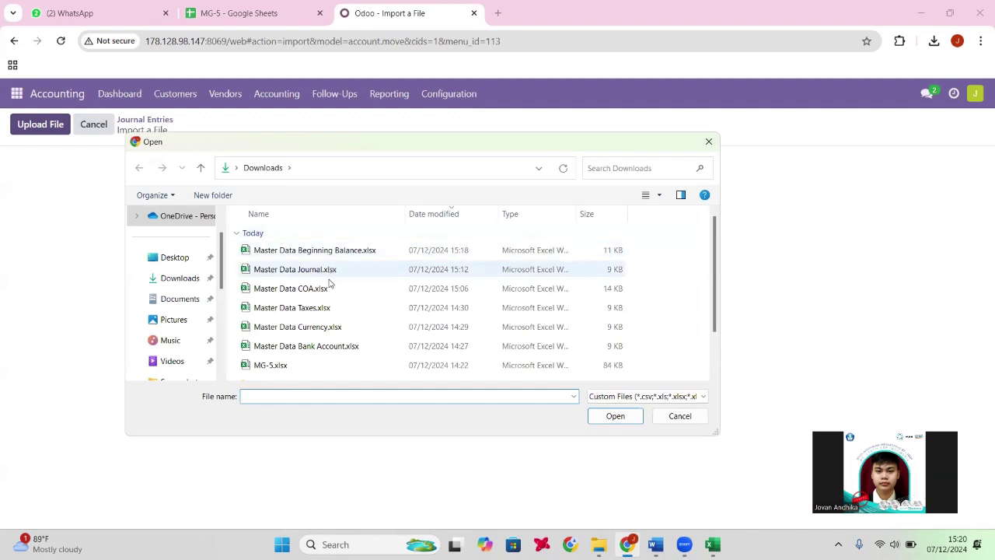
click(318, 254)
click(626, 424)
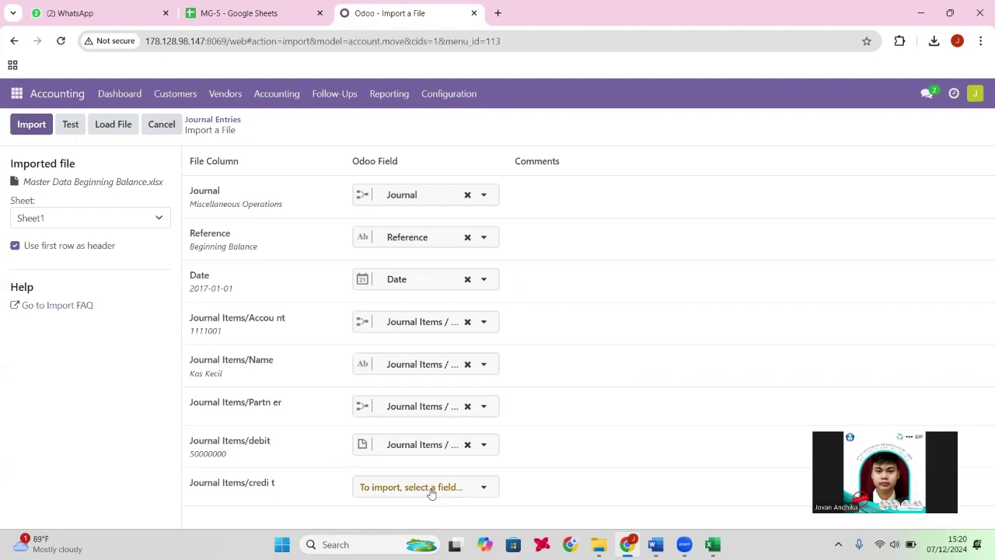
click(29, 124)
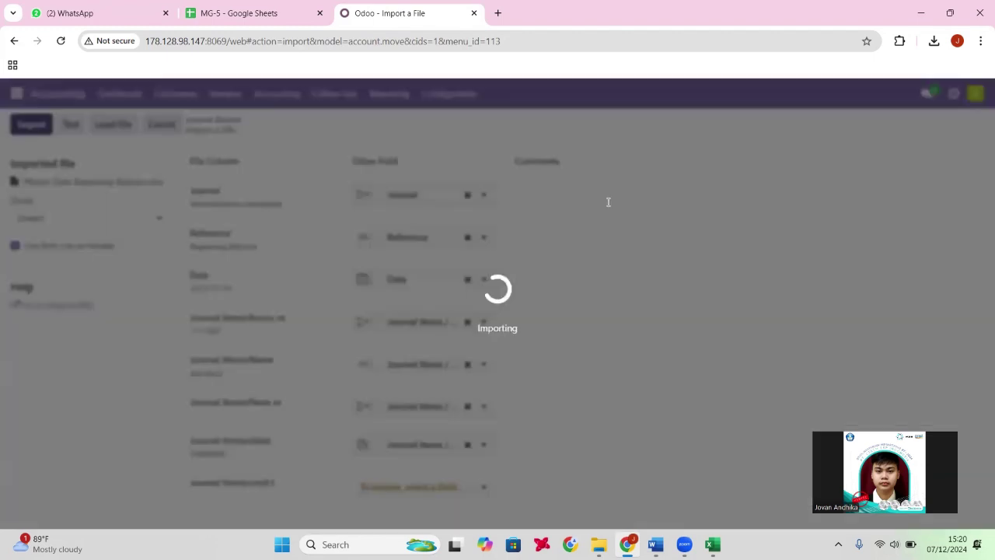
Map the credit column to Journal Items/Credit, re-test, and import the journal entry.
scroll(600, 255, down, 2)
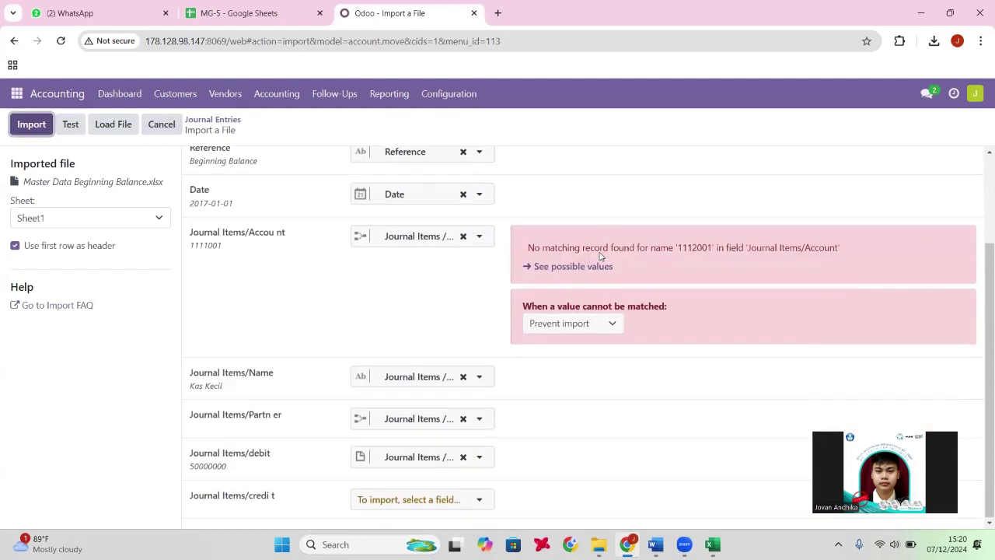
click(445, 499)
scroll(439, 398, down, 1)
scroll(440, 398, down, 5)
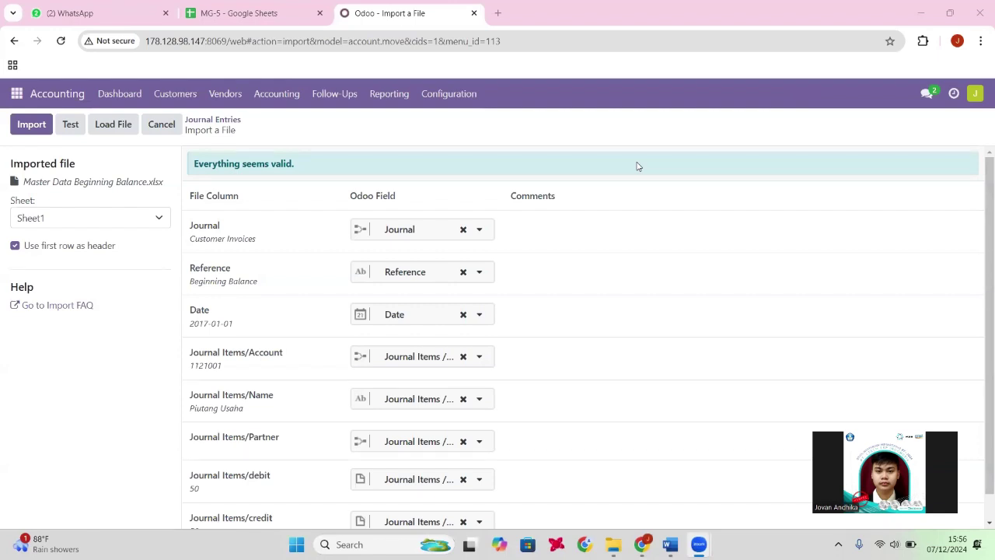
scroll(634, 175, down, 1)
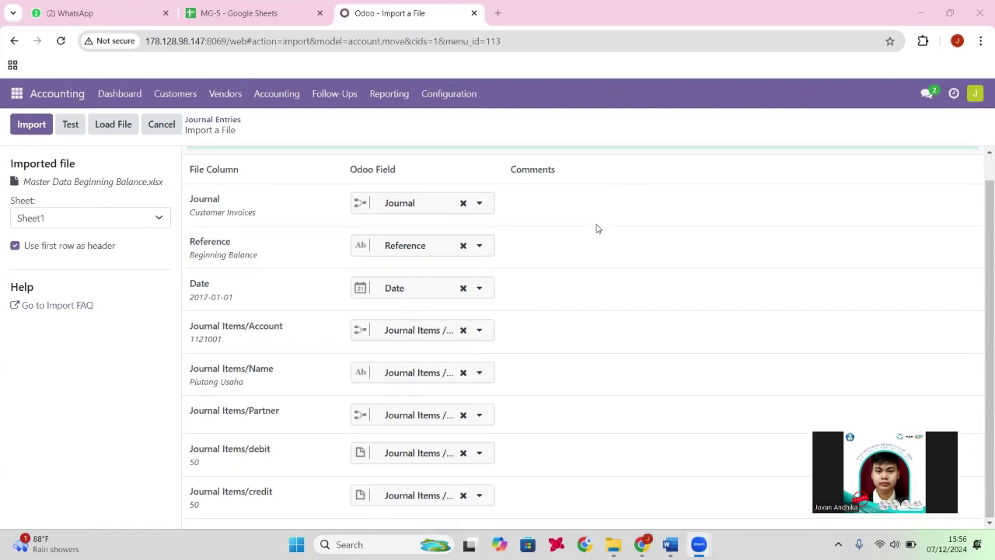
scroll(308, 173, up, 1)
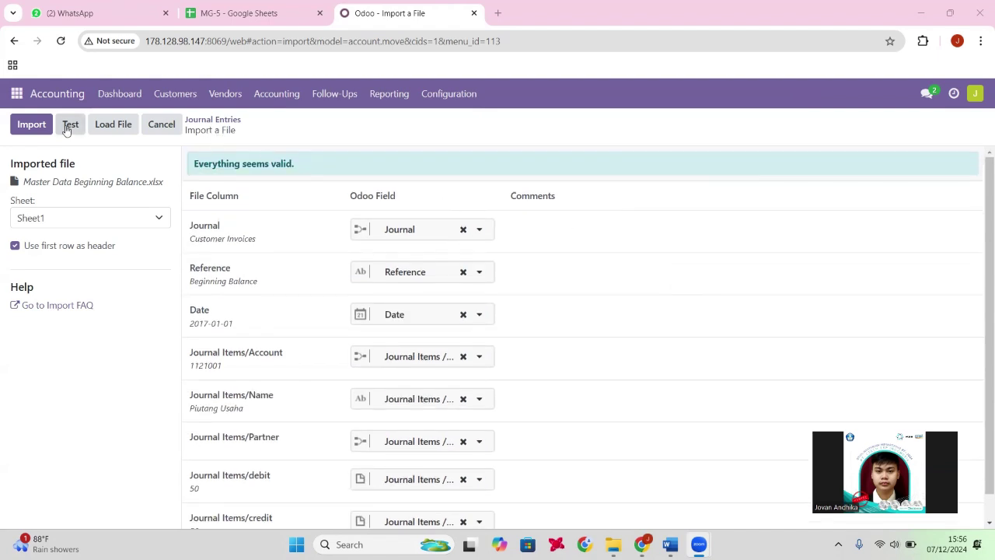
click(304, 173)
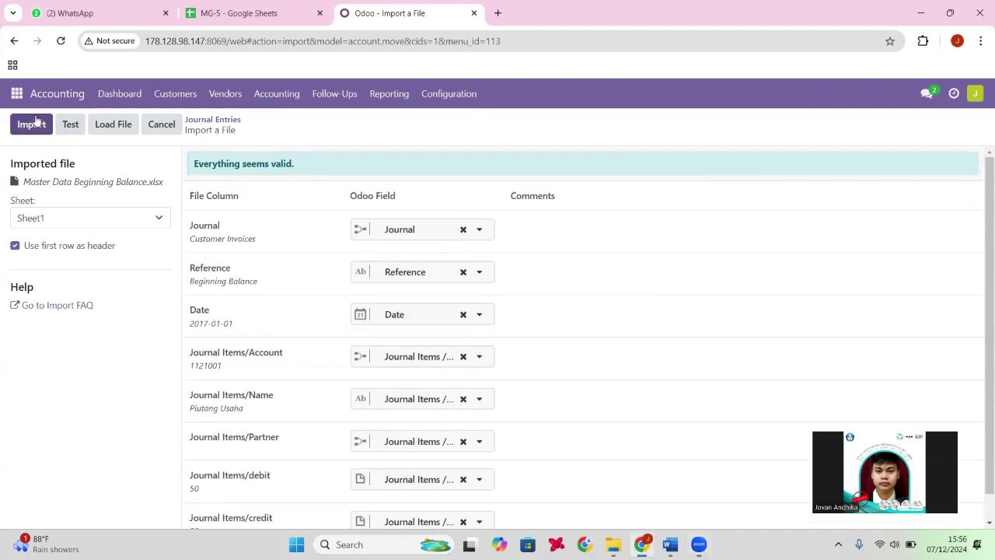
click(37, 122)
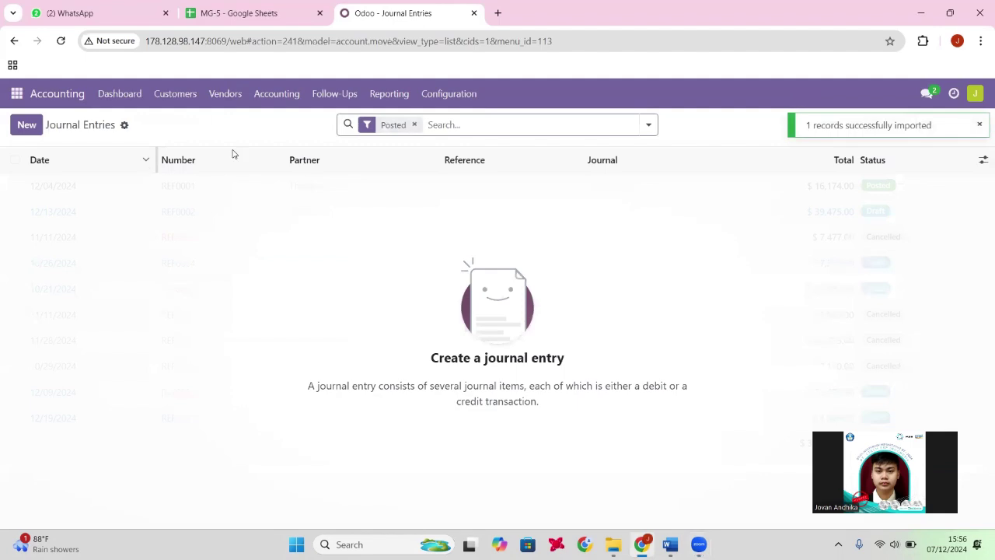
Review the Currency sheet, then open the Currencies list in Accounting configuration.
click(262, 4)
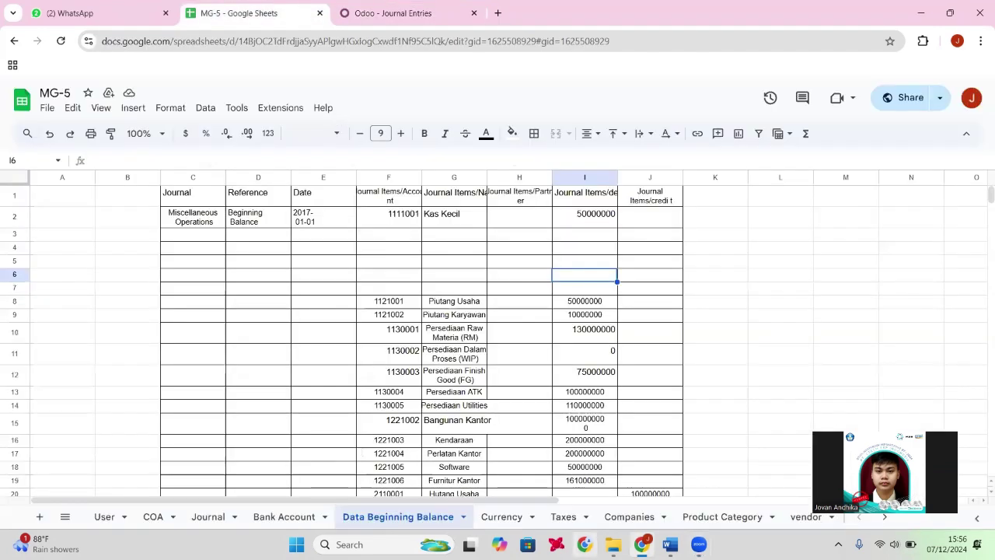
click(500, 518)
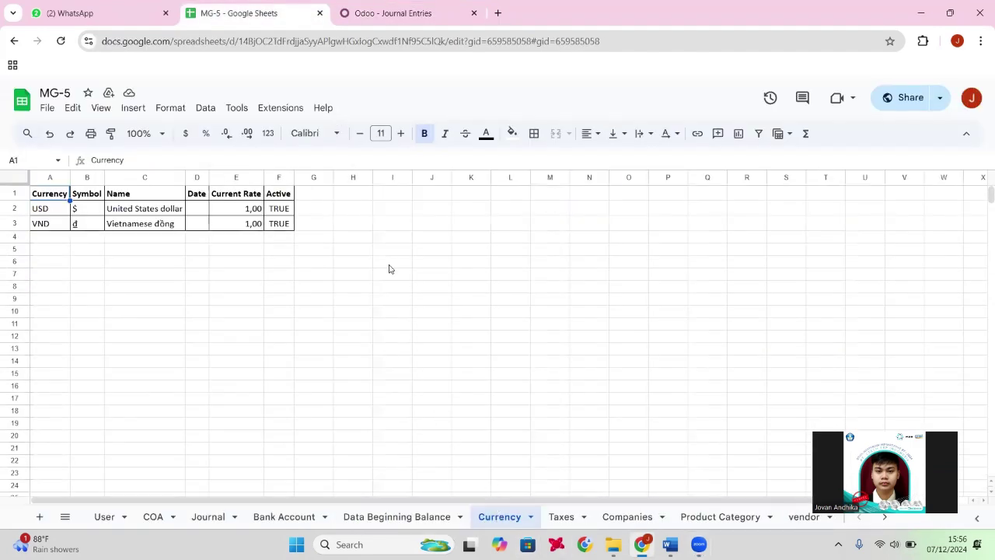
click(379, 9)
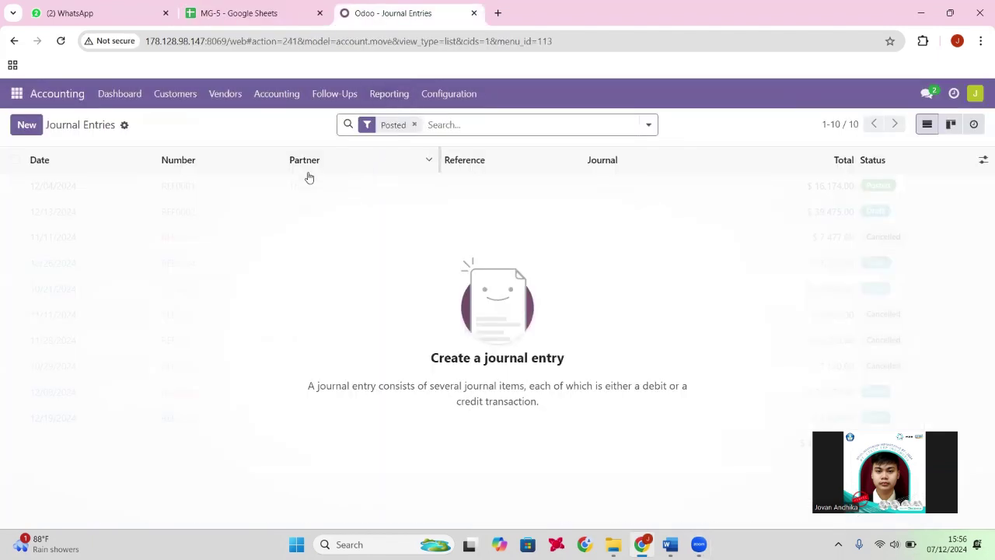
click(438, 101)
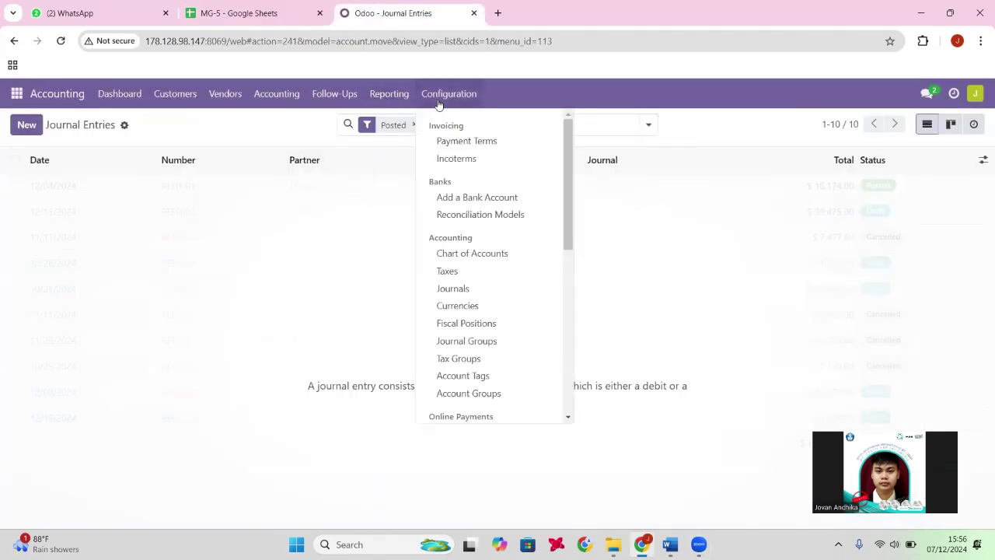
click(469, 304)
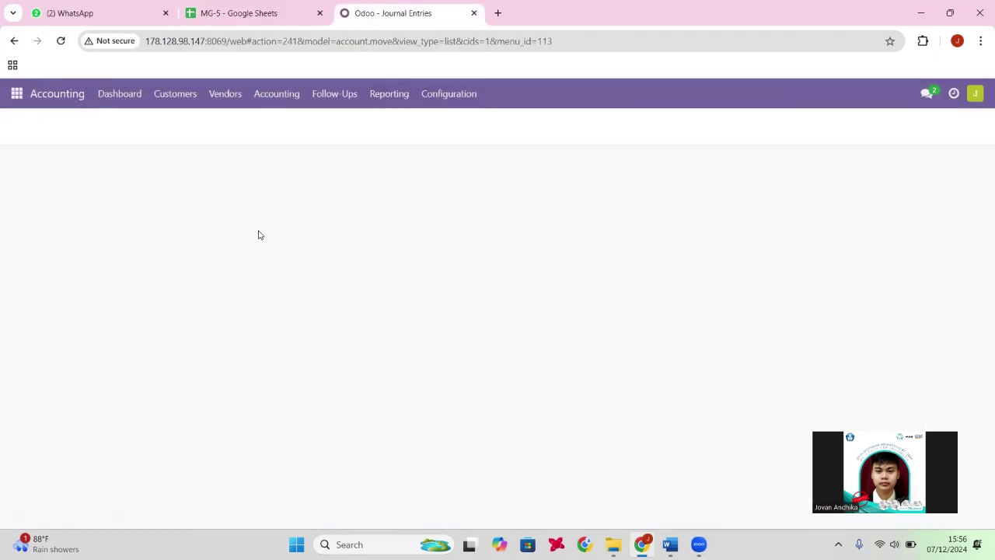
scroll(254, 233, down, 18)
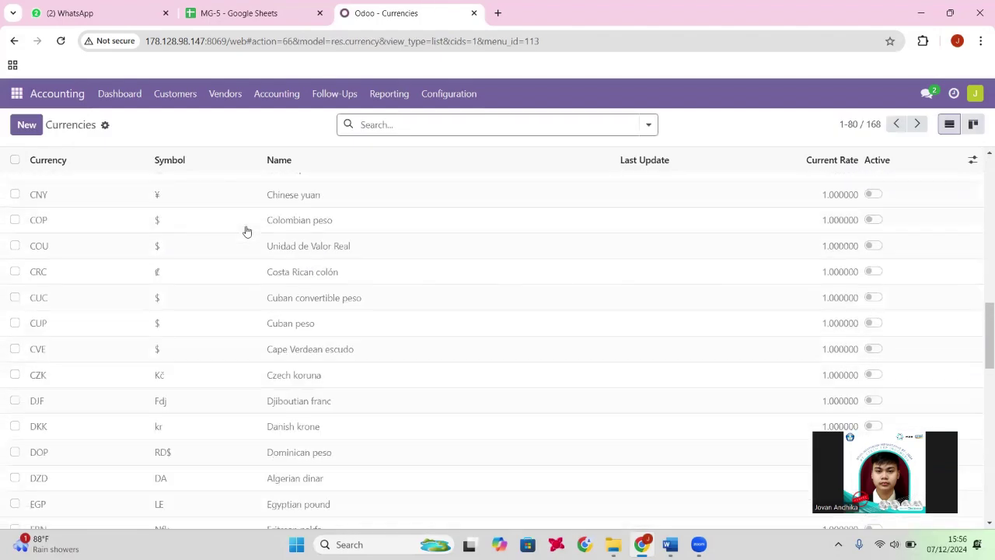
scroll(244, 232, down, 3)
scroll(244, 232, up, 17)
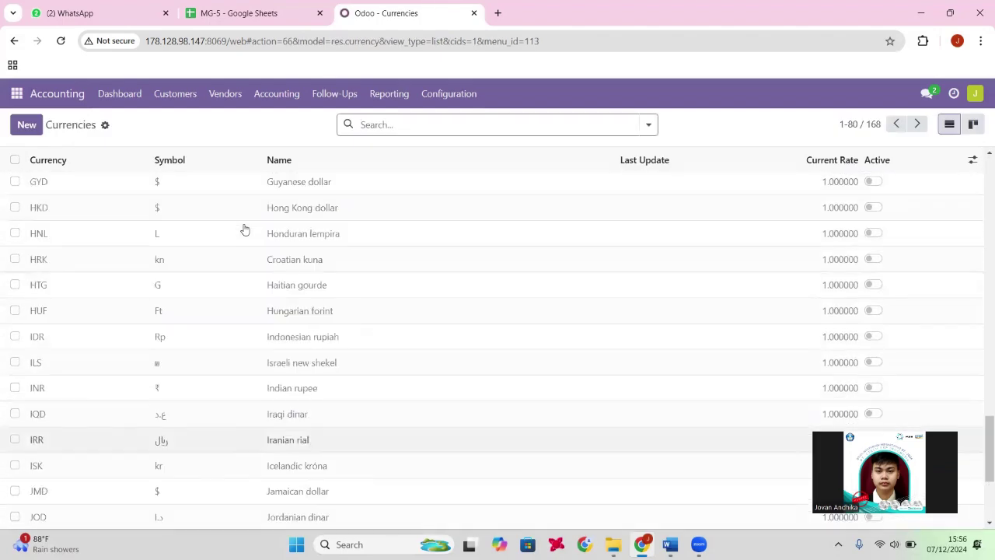
scroll(129, 168, up, 4)
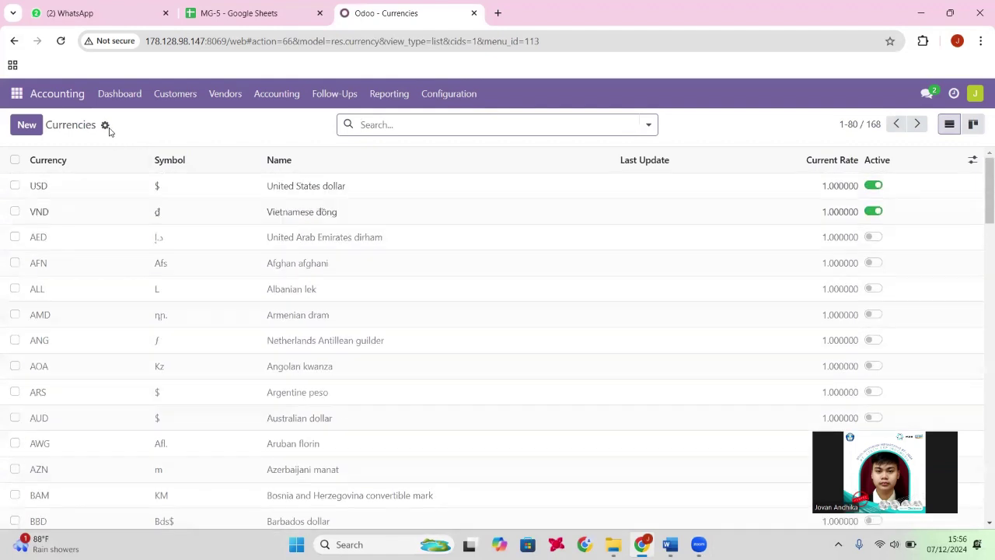
Test-import Master Data Currency.xlsx, cancel it as currencies already exist, and open Taxes.
click(105, 124)
click(137, 149)
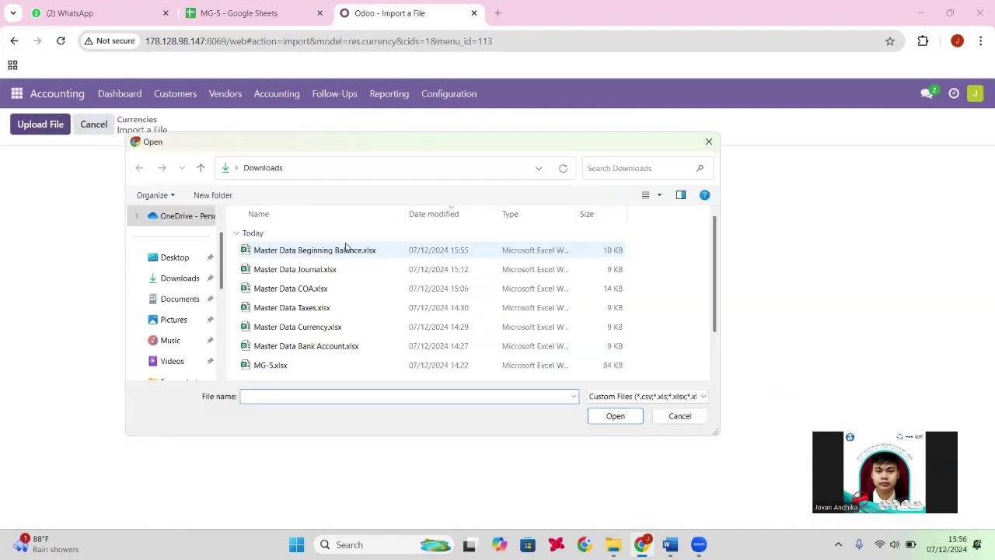
click(345, 327)
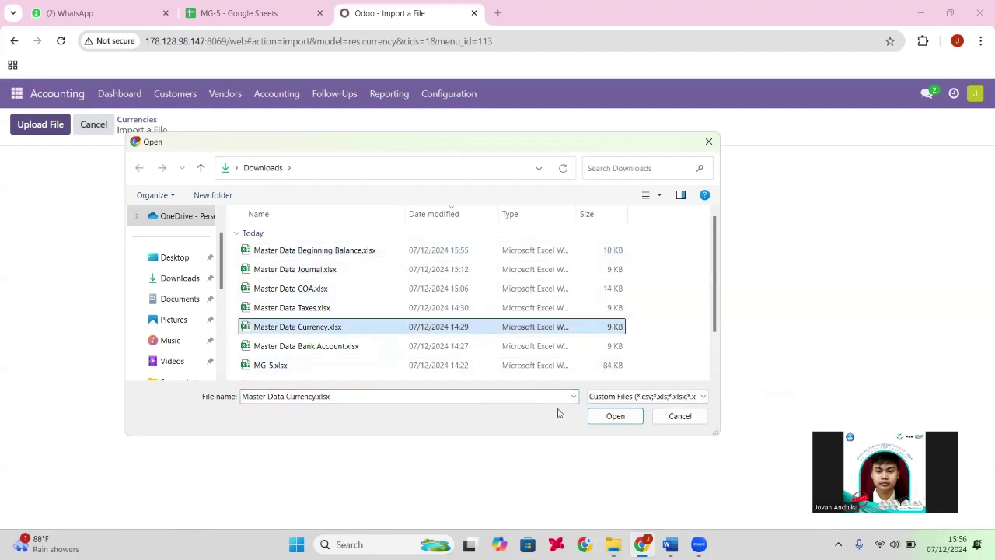
click(596, 421)
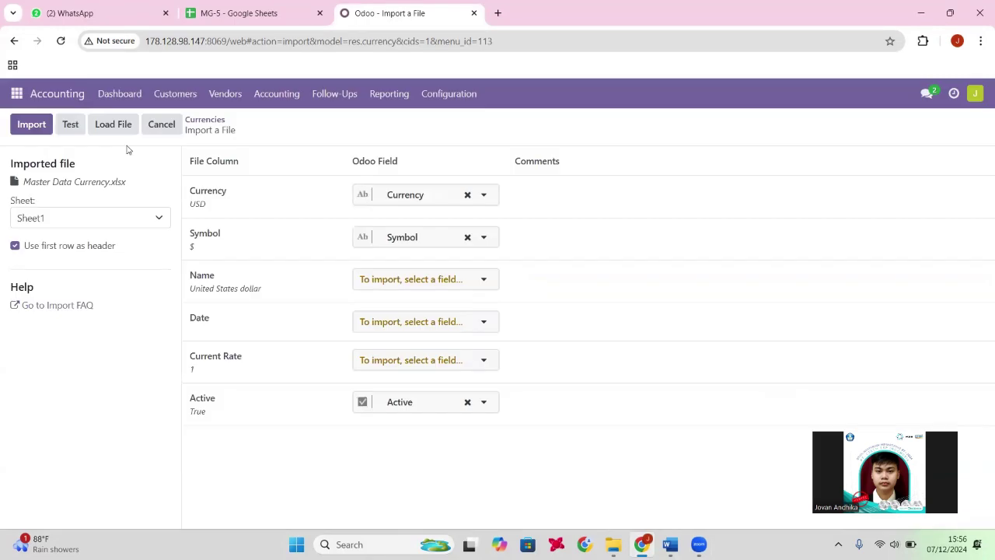
click(72, 124)
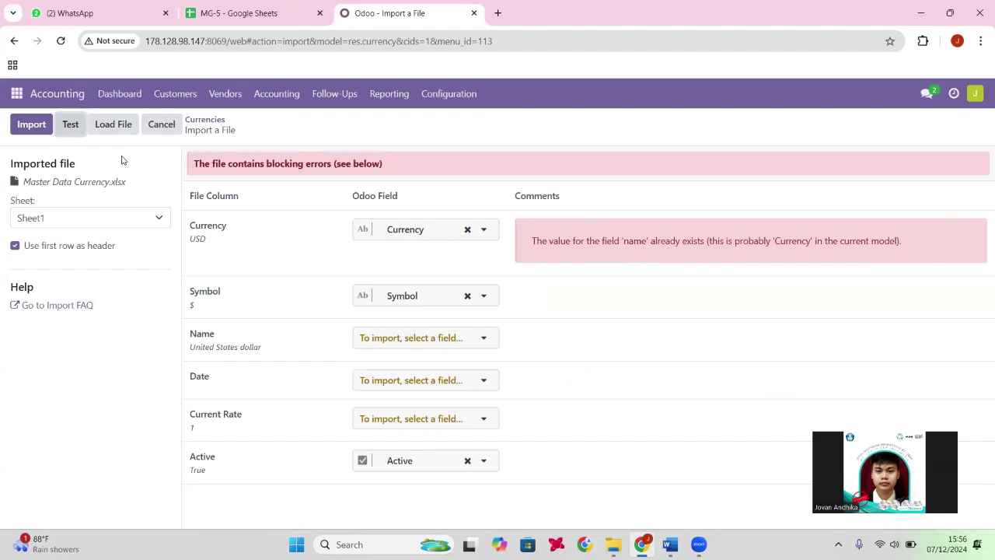
click(159, 129)
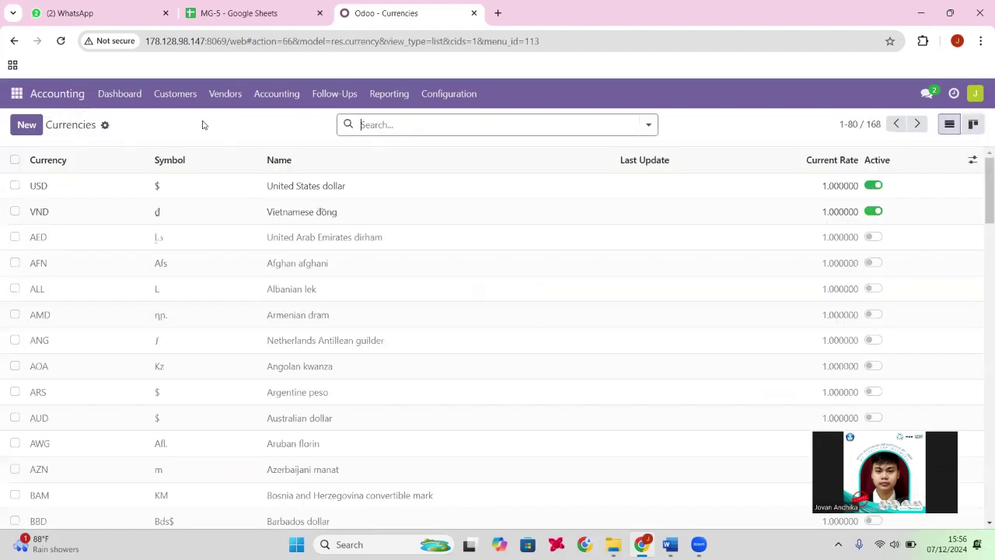
click(438, 94)
click(466, 272)
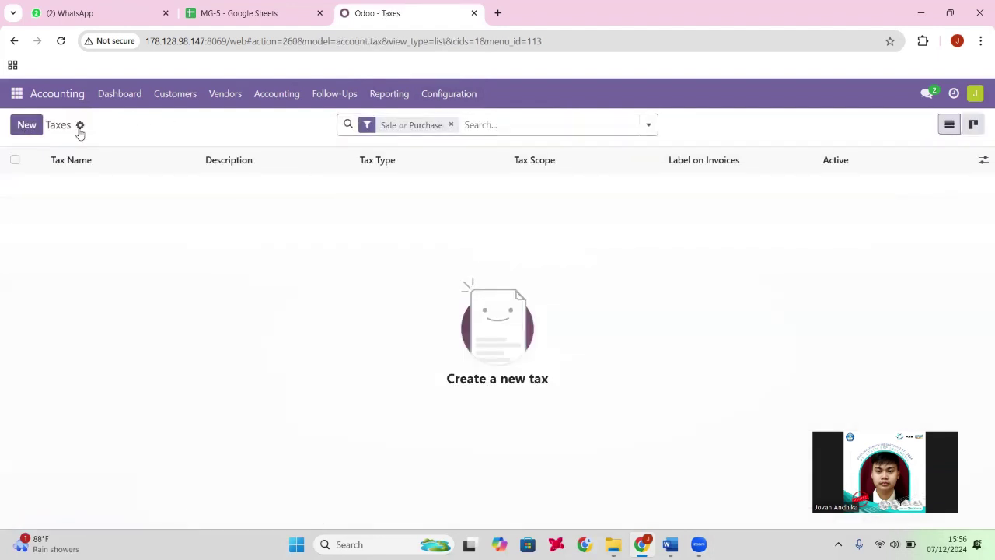
Import the six sales and purchase VAT taxes from Master Data Taxes.xlsx, then return to the dashboard.
click(80, 125)
click(112, 147)
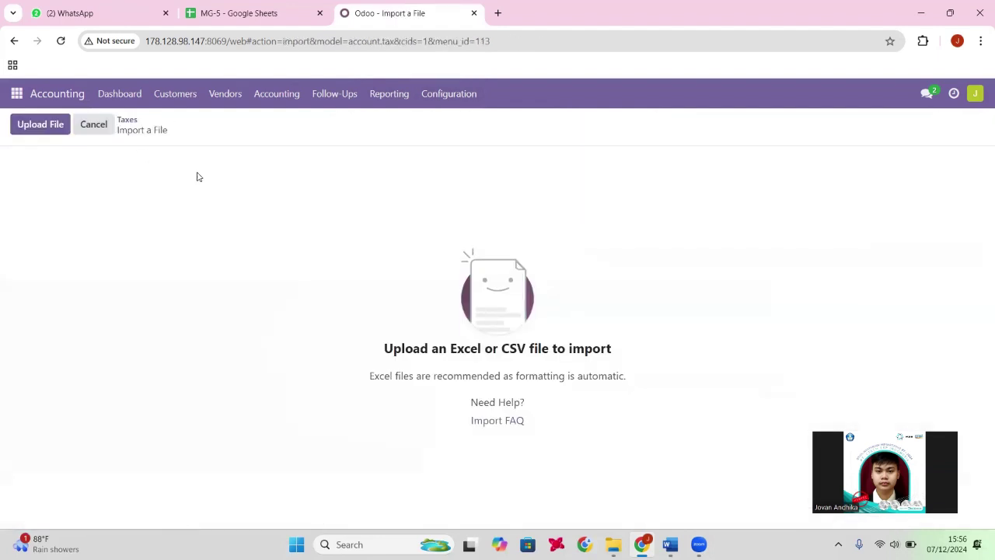
click(44, 128)
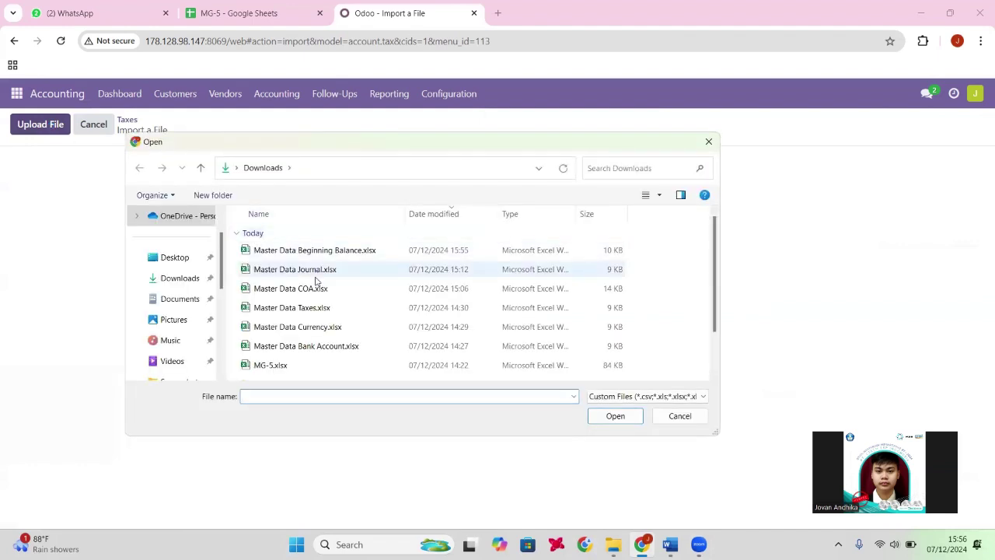
click(309, 309)
click(615, 422)
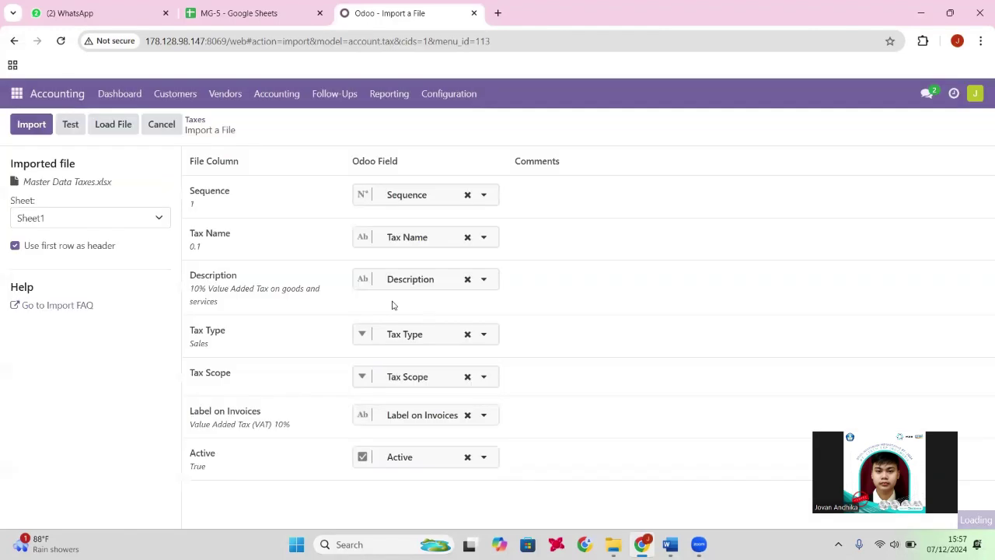
click(70, 125)
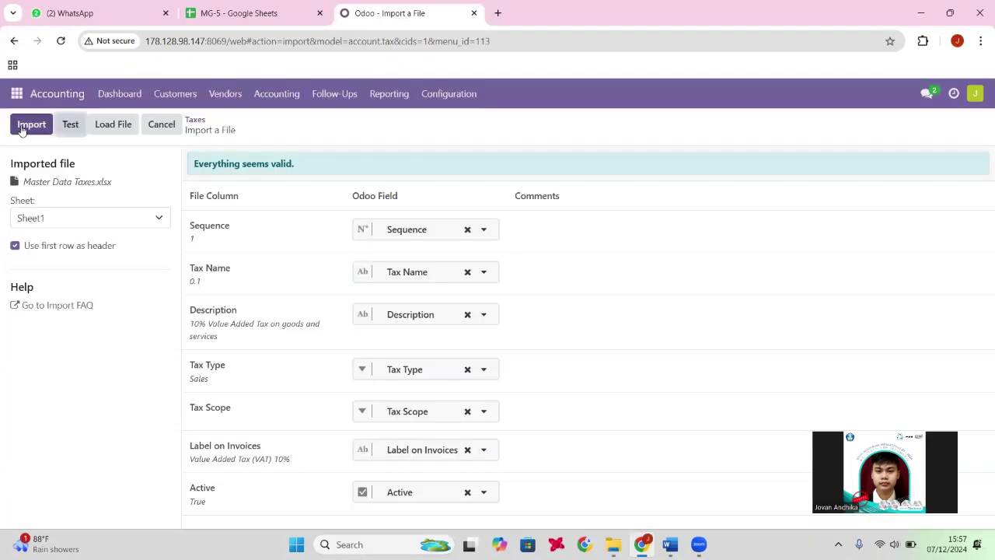
click(23, 129)
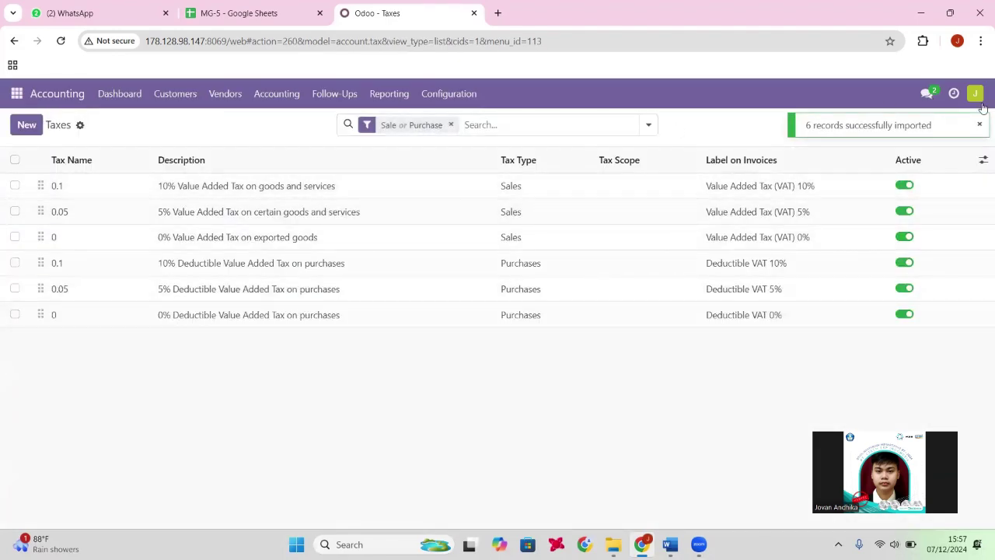
click(120, 94)
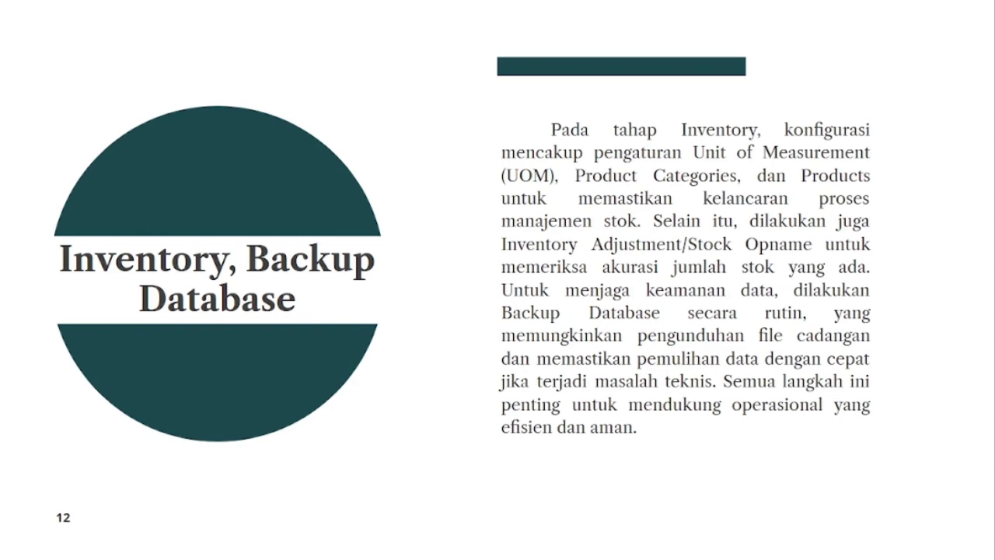
Exit the slideshow, log back into Odoo with the saved credentials, and open Inventory.
key(Escape)
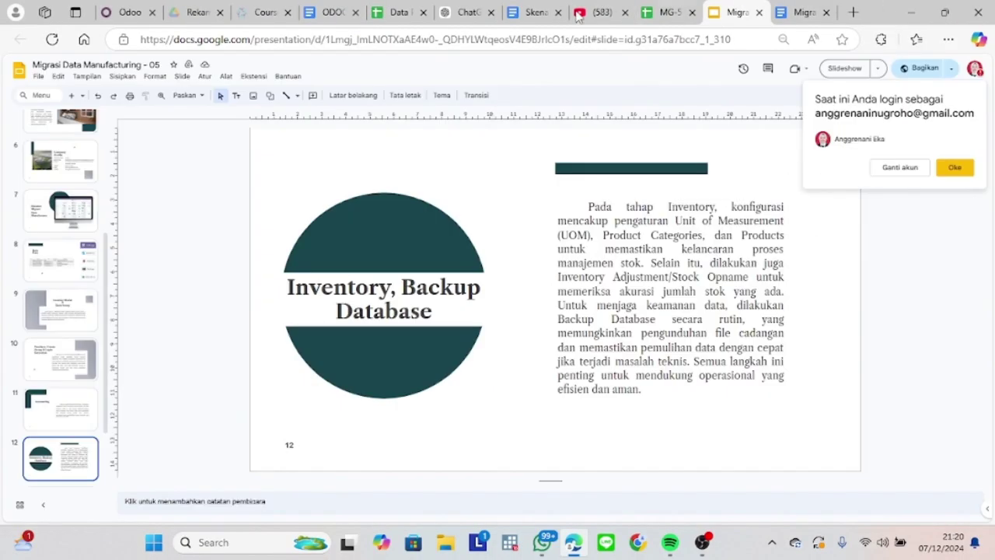
click(129, 11)
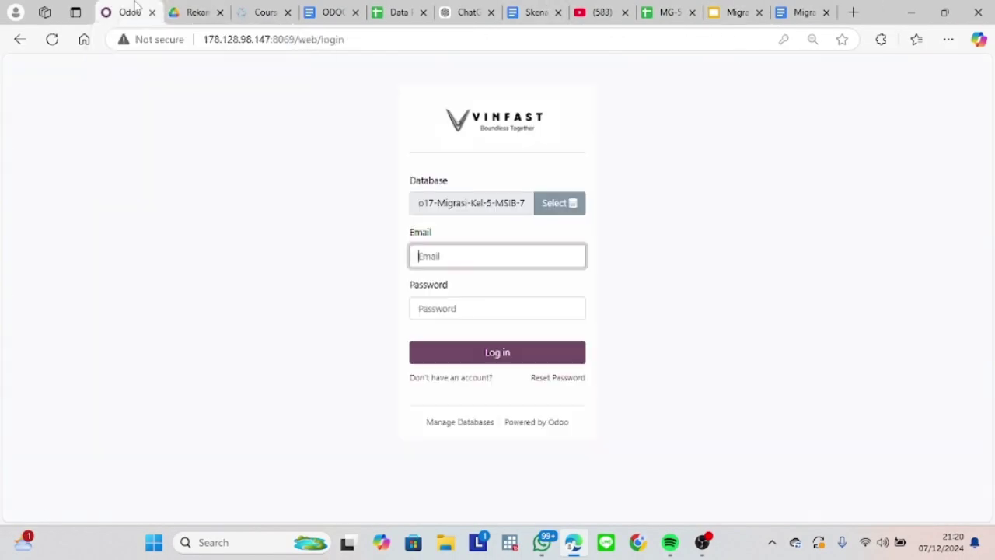
click(462, 261)
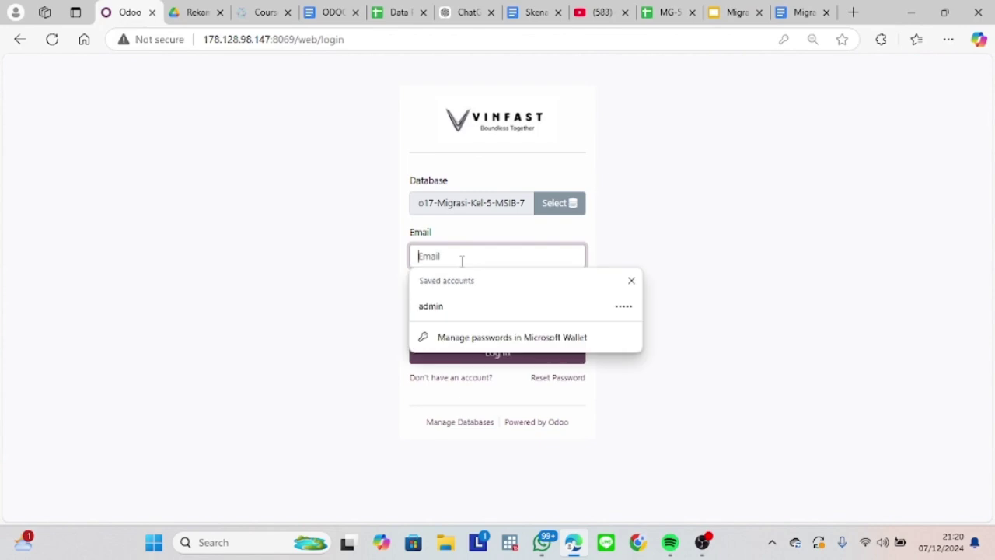
click(455, 306)
click(479, 351)
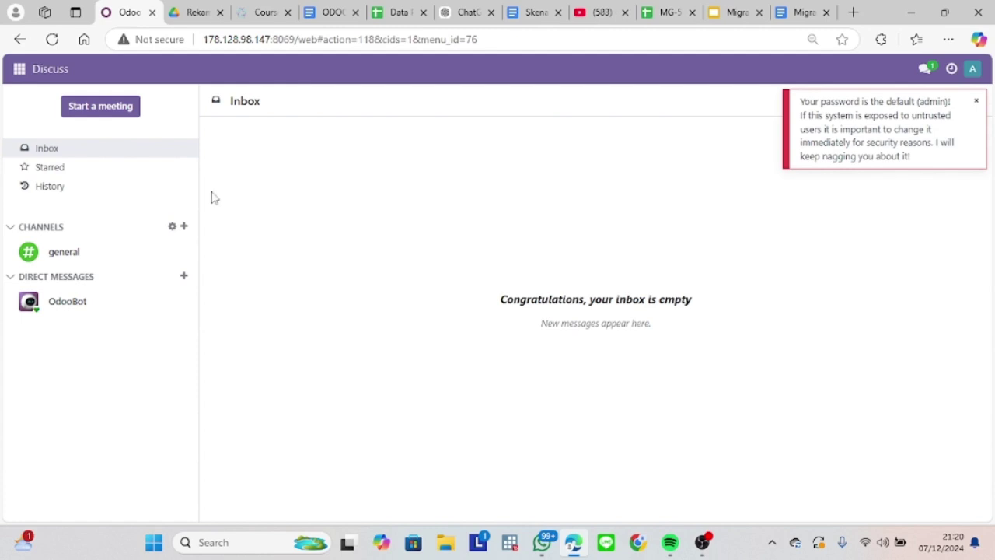
click(19, 69)
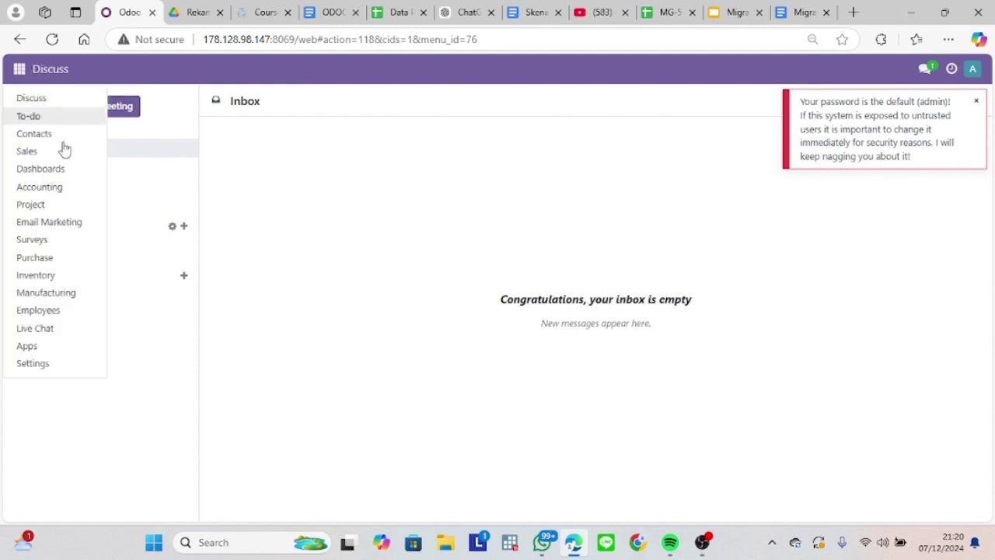
click(70, 278)
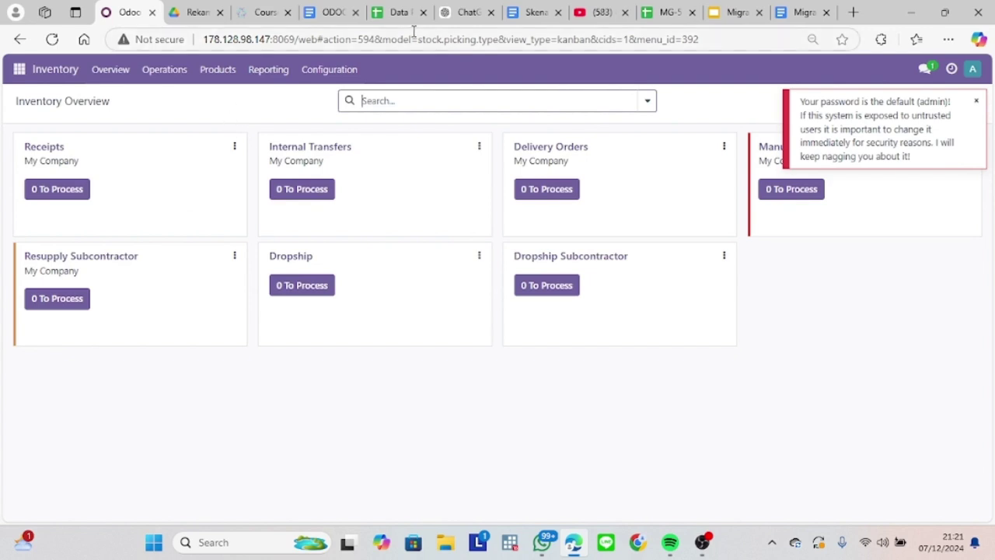
Review the MG-5 Product Category sheet, then open Inventory's Product Categories list.
click(399, 10)
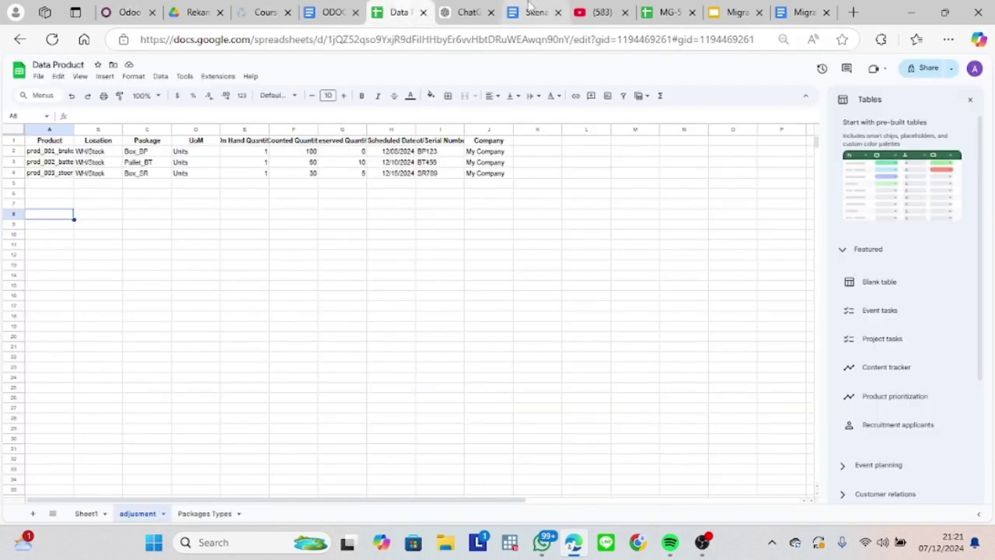
click(659, 8)
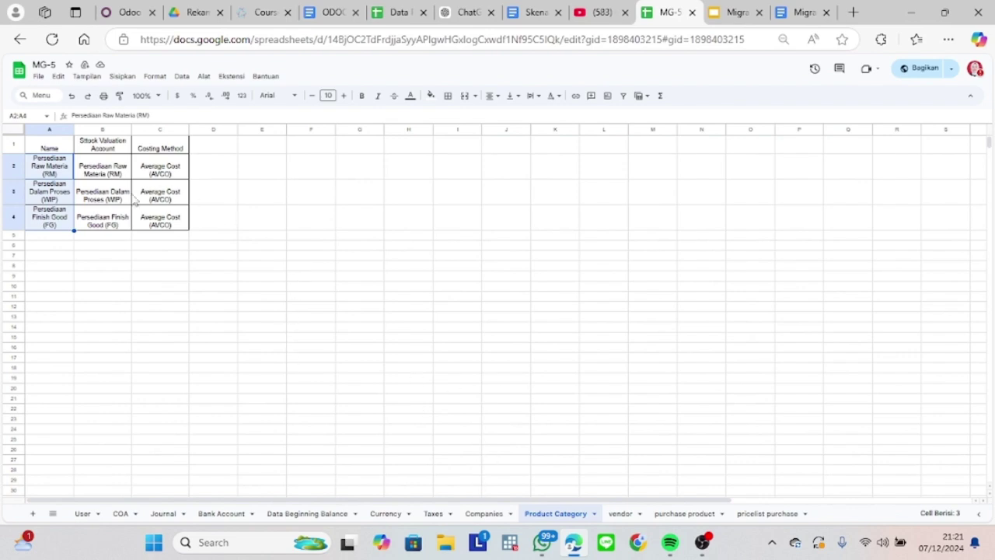
click(128, 9)
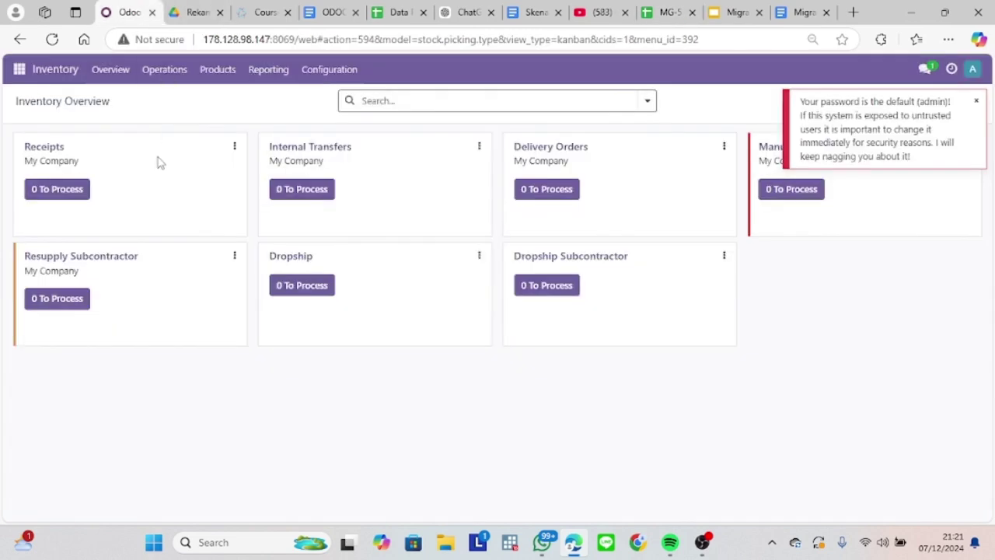
click(325, 74)
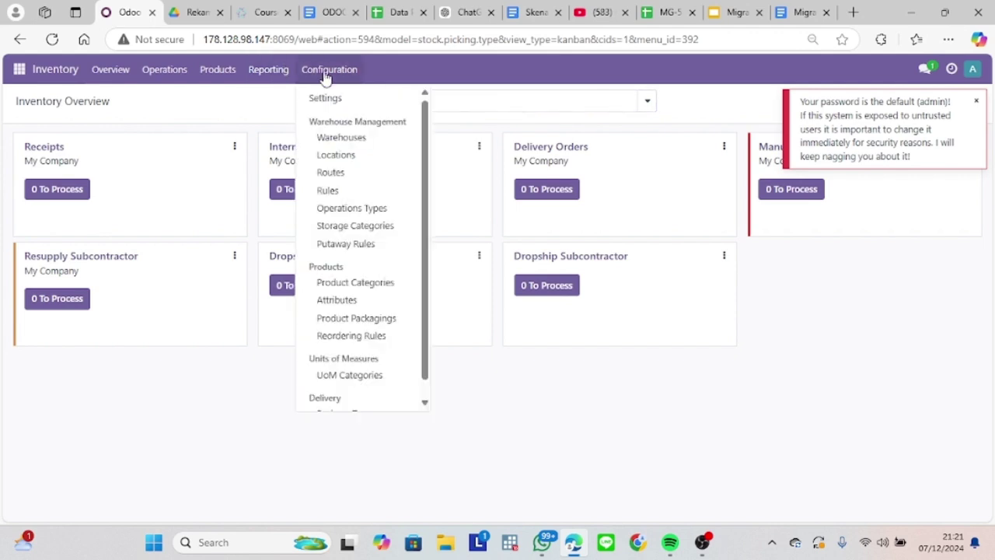
click(391, 287)
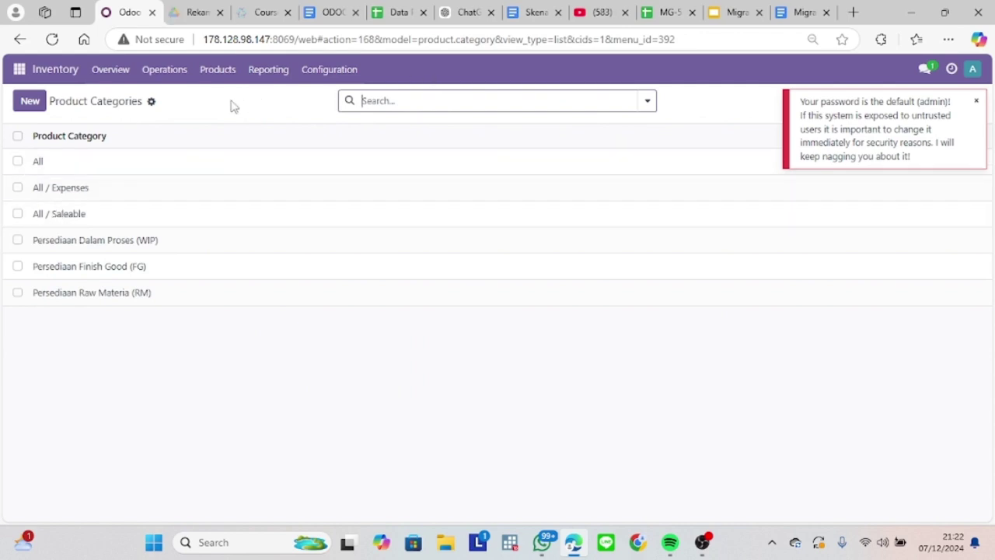
Import the MG-5 - Product Category file into Product Categories after a successful test.
click(152, 105)
click(195, 126)
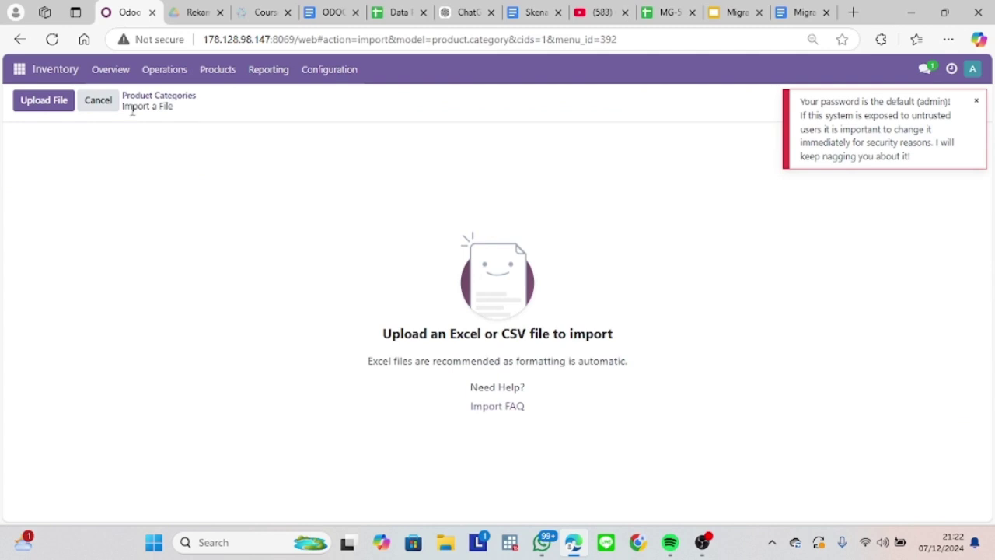
click(60, 101)
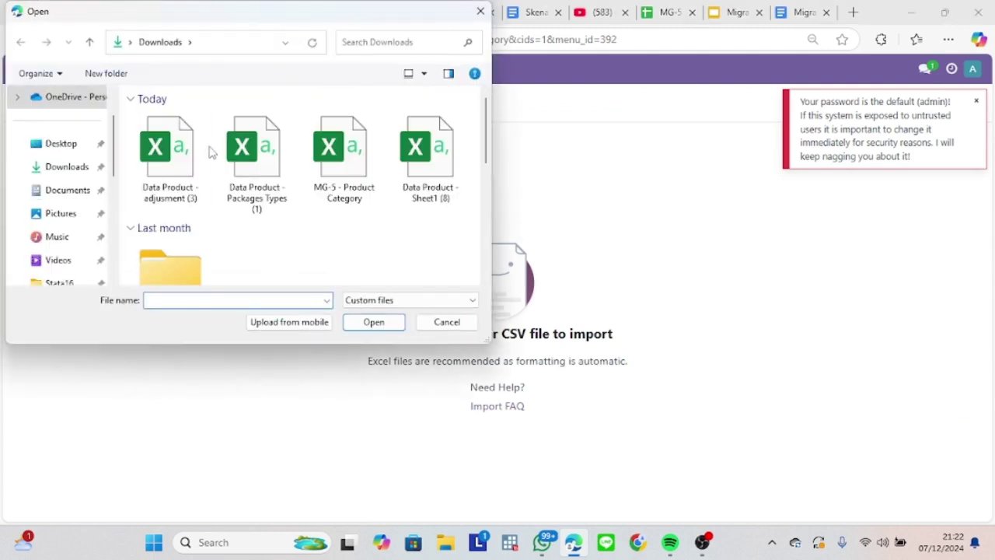
double_click(371, 171)
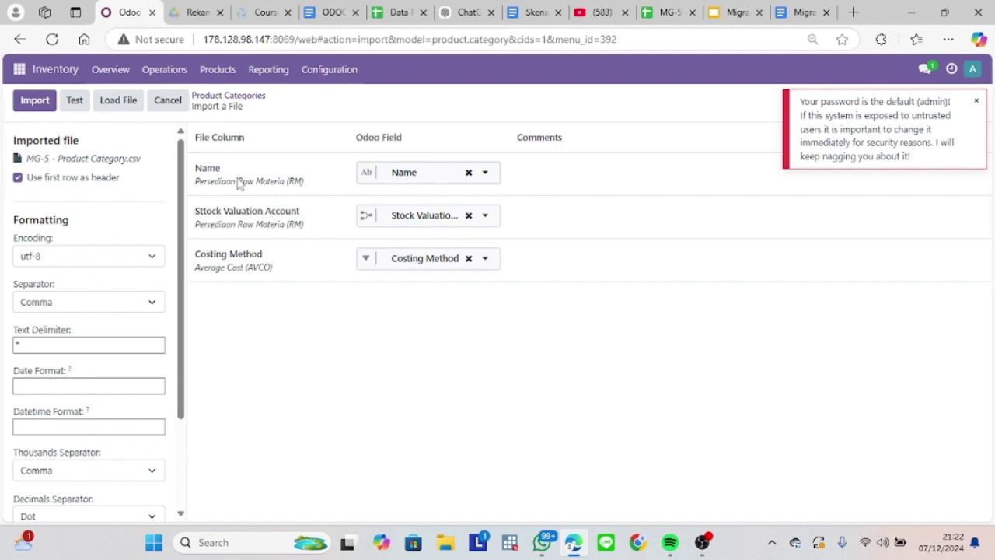
click(75, 101)
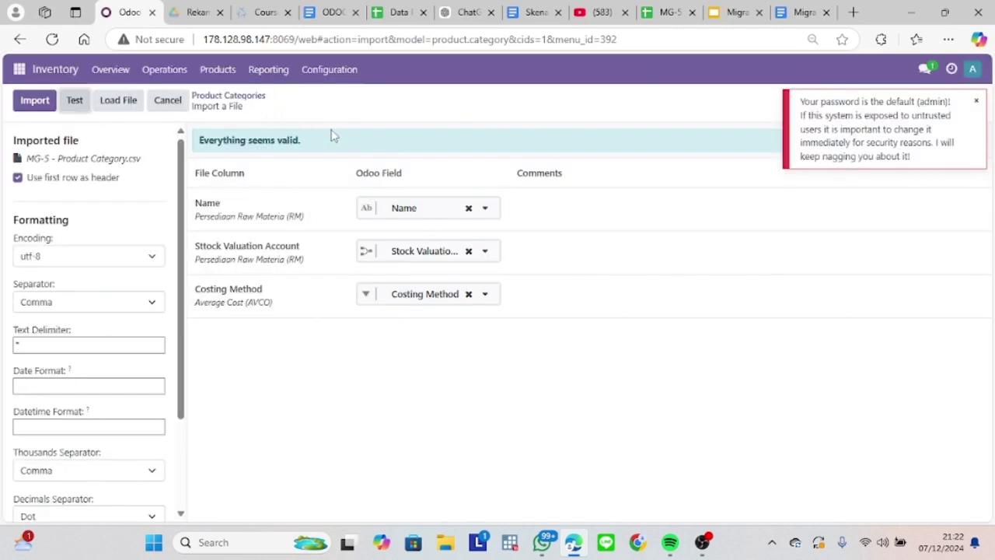
click(45, 105)
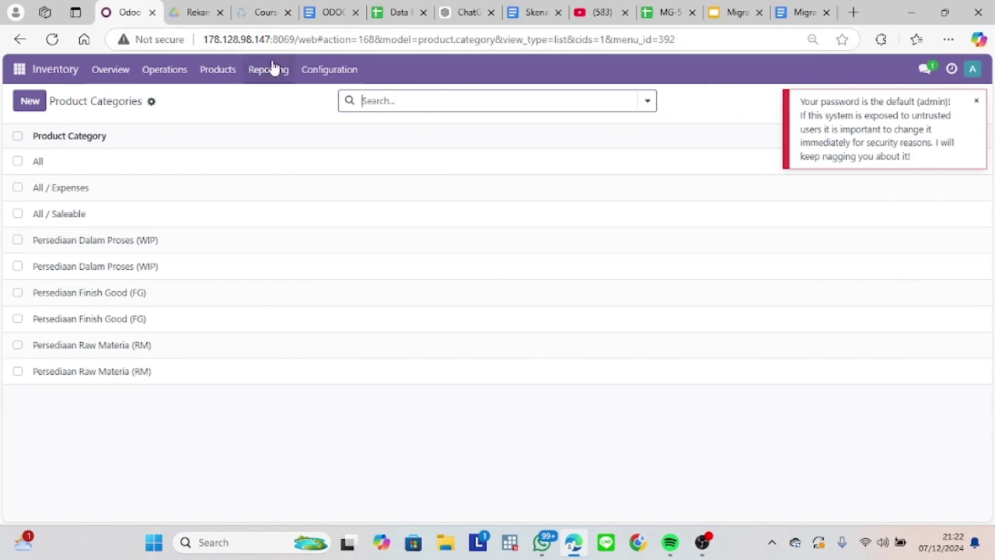
click(330, 71)
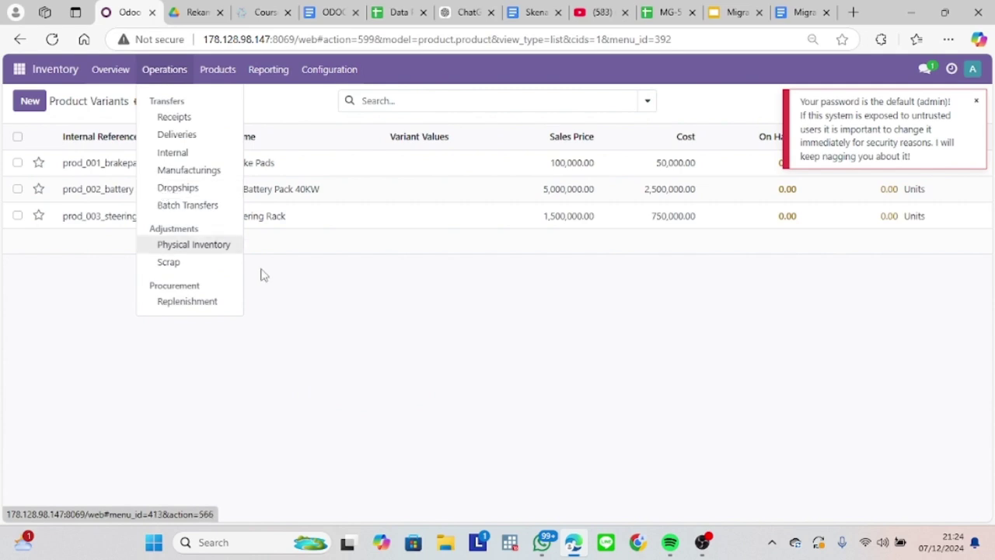
Import Brake Pads, EV Battery Pack 40KW and Steering Rack from Data Product - Sheet1 into Products.
click(259, 321)
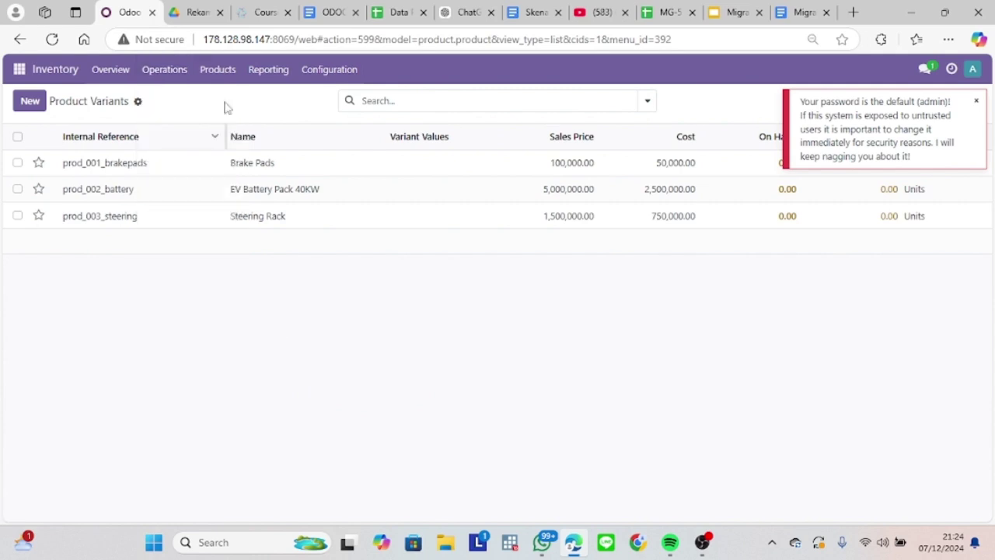
click(229, 68)
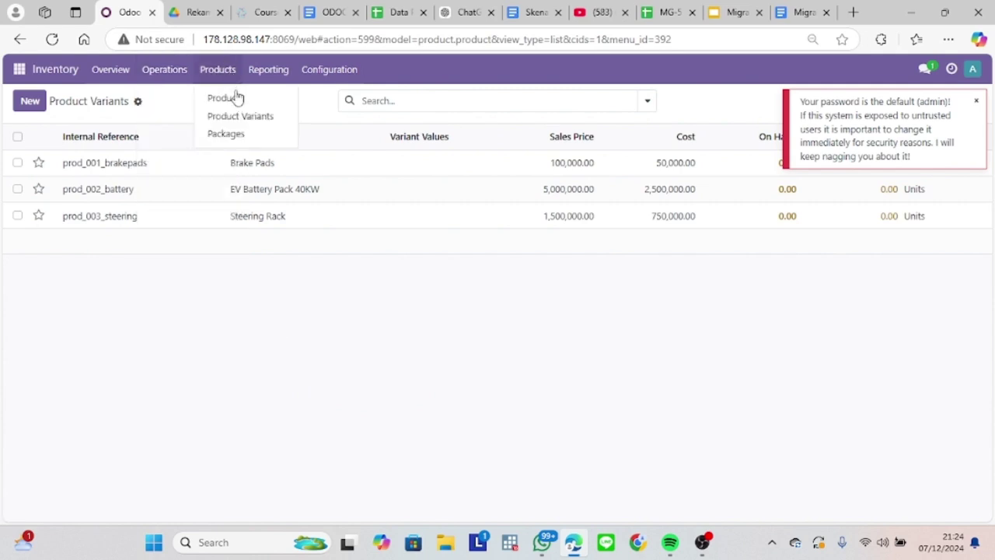
click(225, 98)
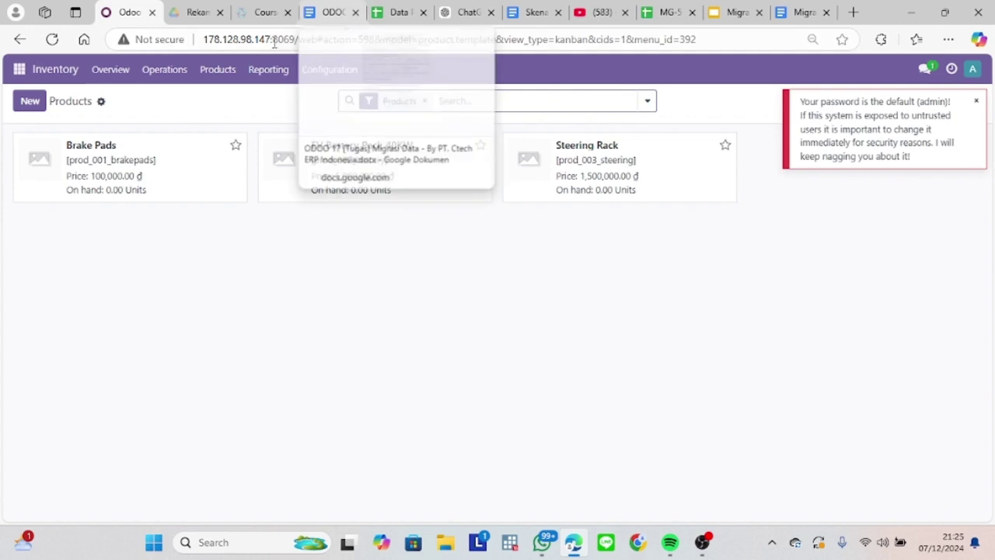
click(214, 70)
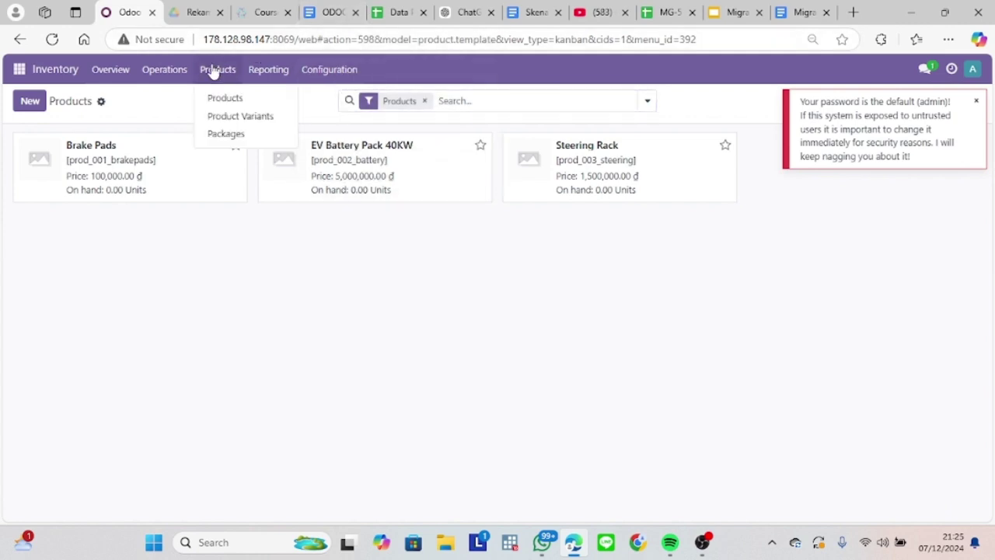
click(100, 102)
click(149, 126)
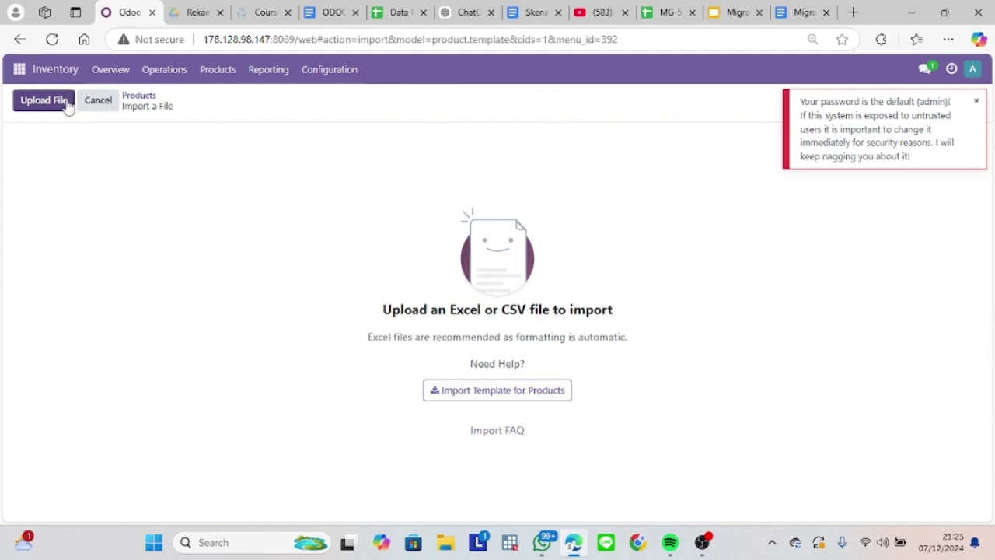
click(68, 105)
double_click(184, 148)
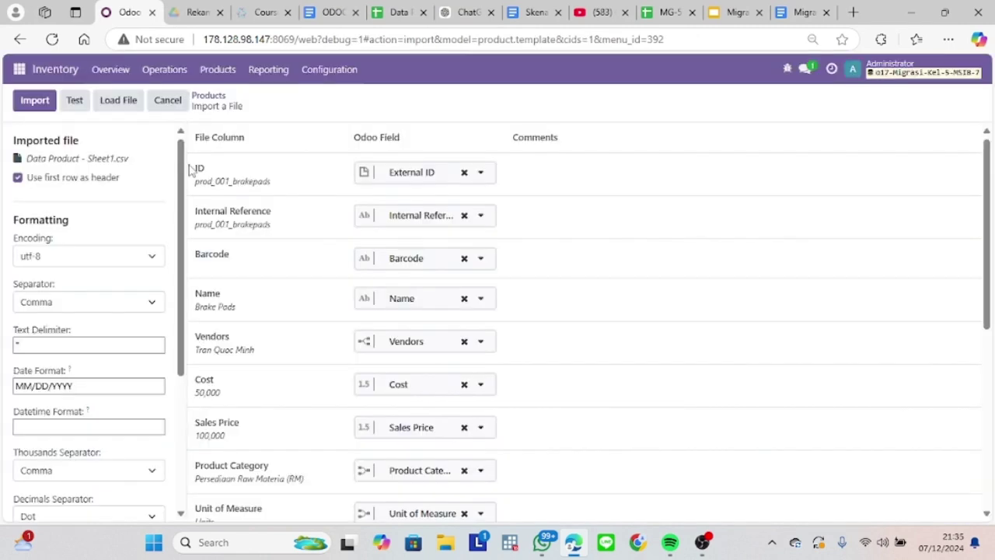
click(75, 102)
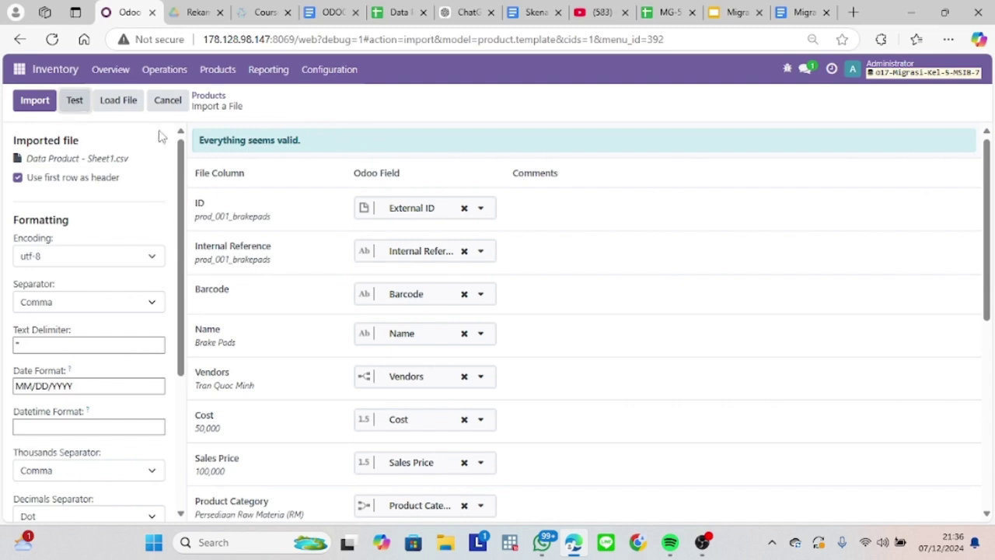
click(35, 102)
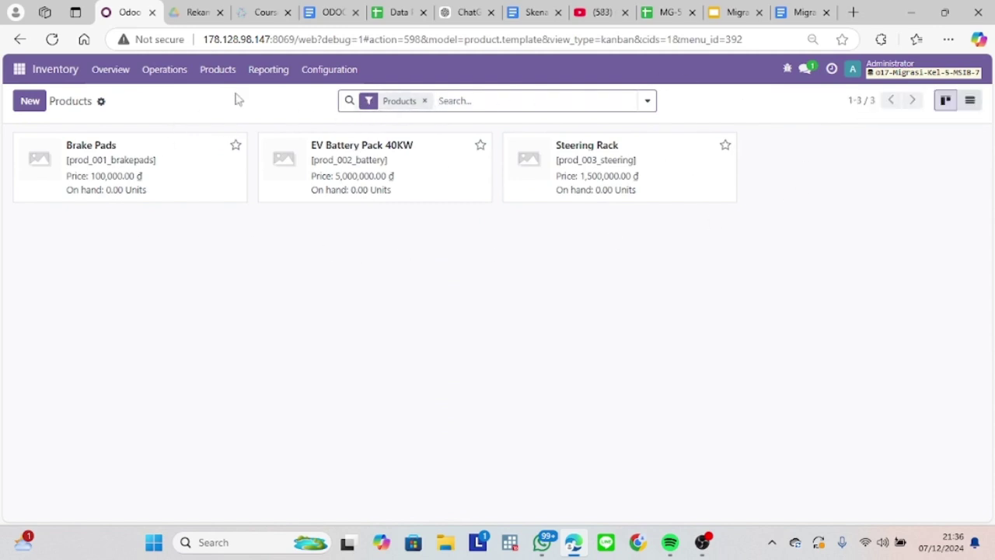
click(338, 72)
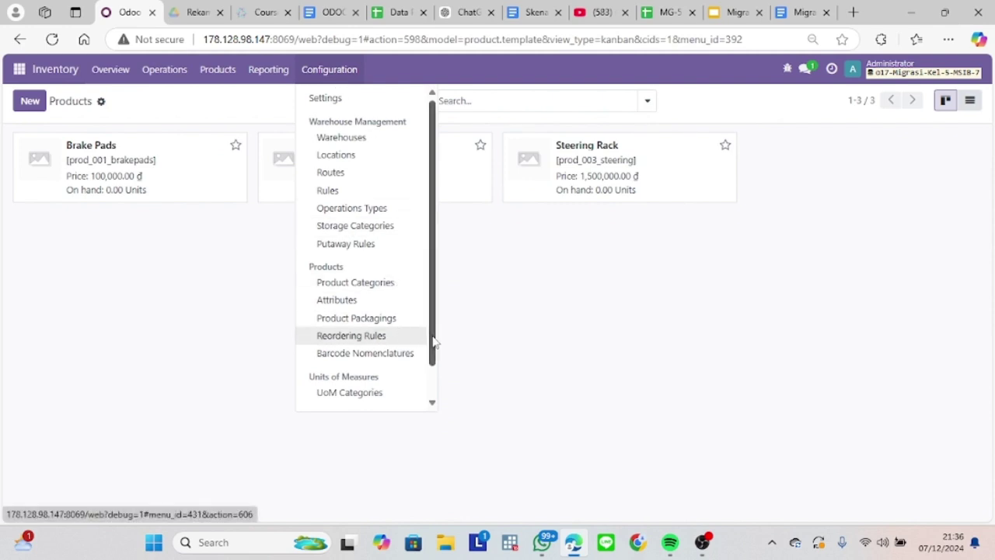
Open Package Types, review the Packages Types sheet, and start importing package type records.
drag(435, 344, 438, 395)
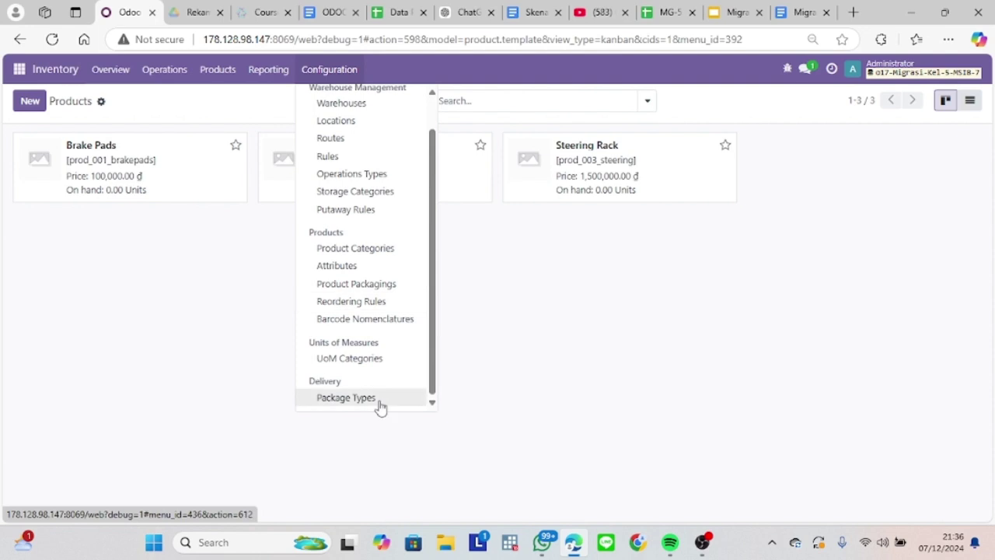
click(346, 398)
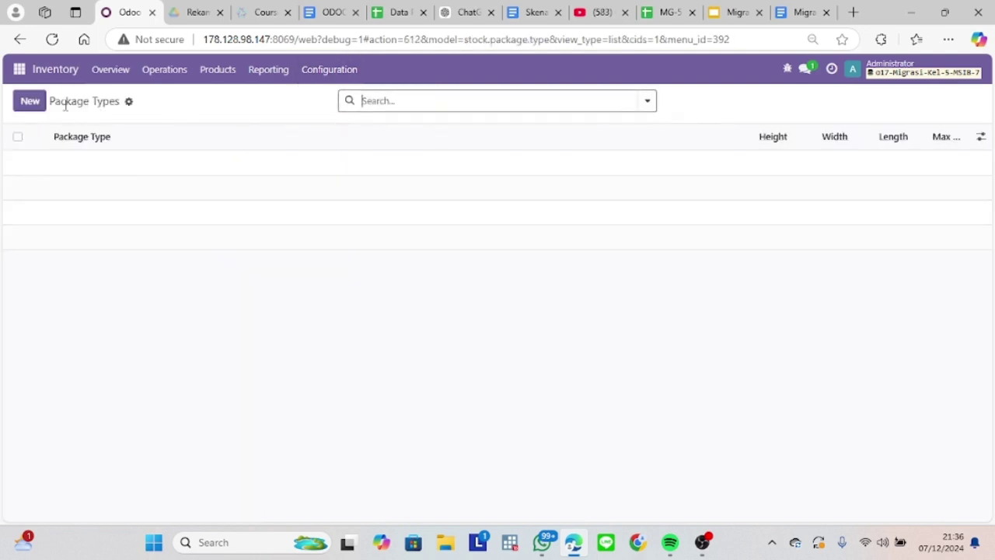
click(398, 11)
click(205, 514)
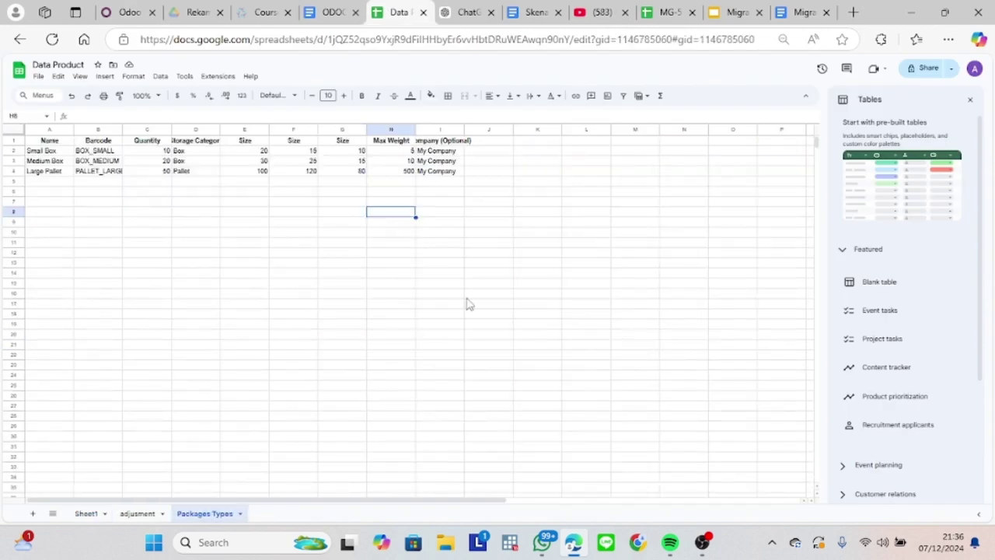
click(121, 12)
click(129, 103)
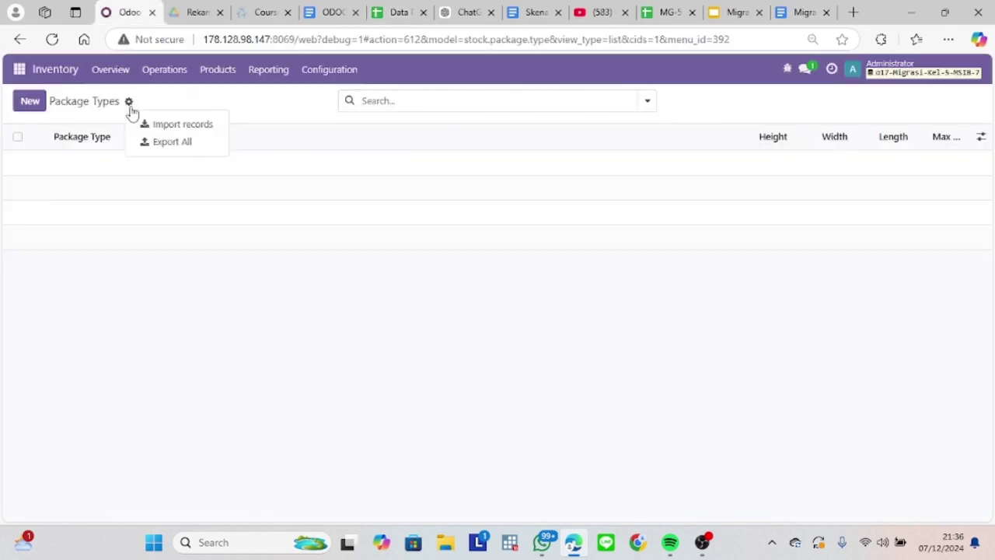
click(163, 125)
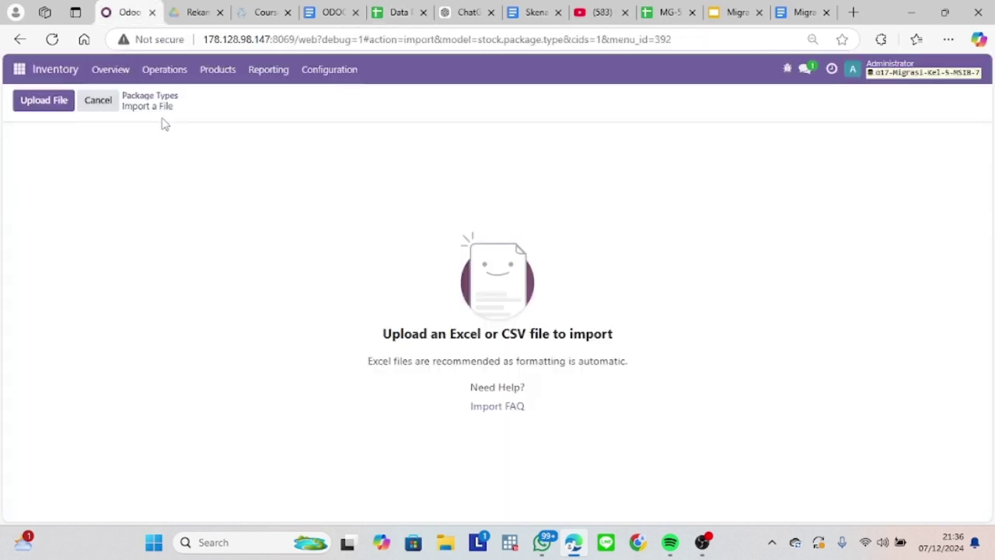
Upload the Data Product - Packages Types (1) file to the import page.
click(35, 104)
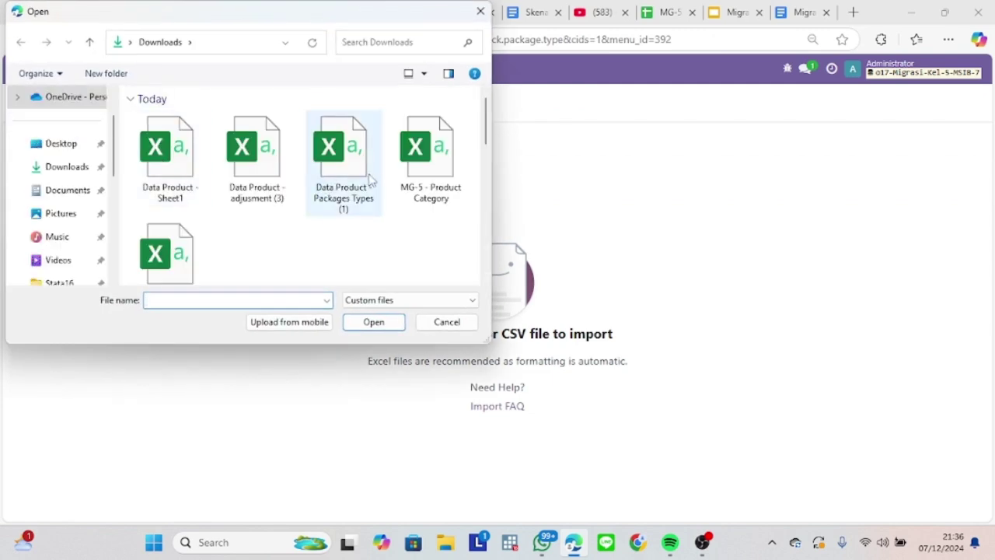
double_click(350, 177)
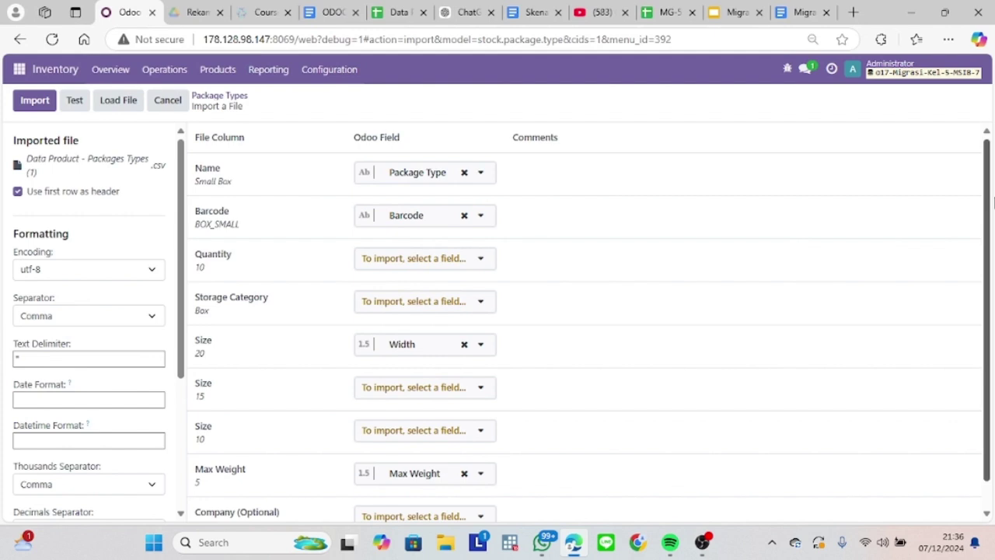
mouse_move(993, 202)
mouse_down()
mouse_move(992, 232)
mouse_move(993, 199)
mouse_up()
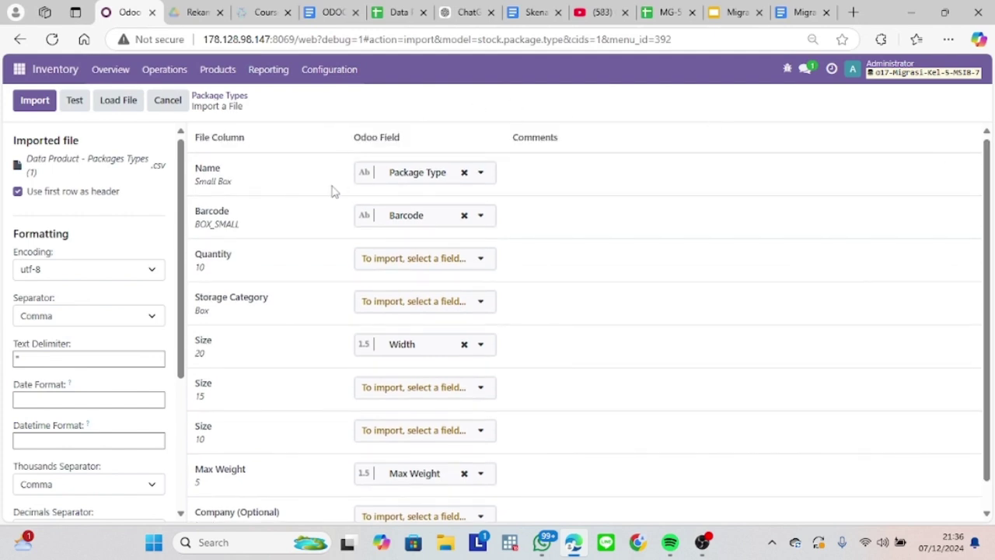
Map Size (15) to Height and Size (10) to Length, test, and import the package types.
click(387, 263)
click(409, 311)
click(398, 386)
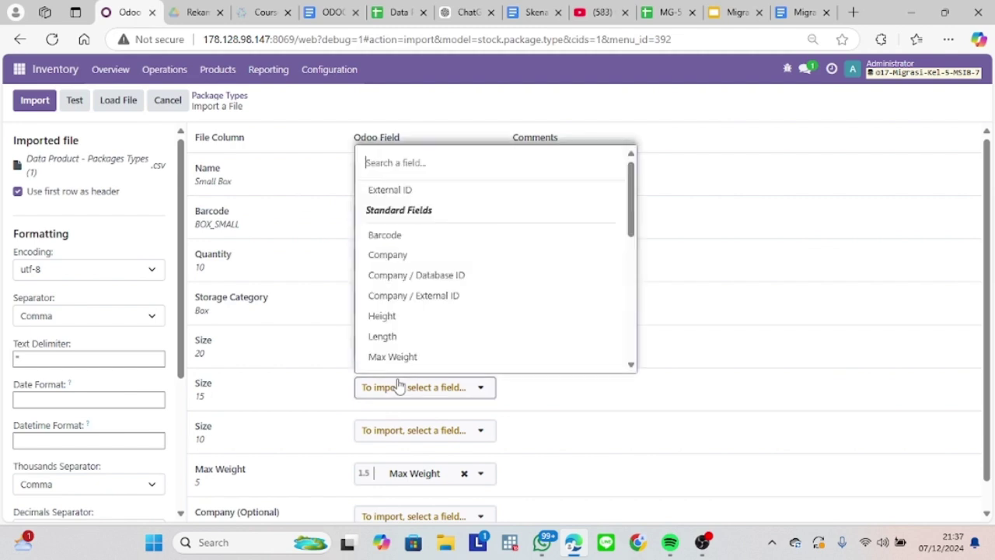
click(318, 344)
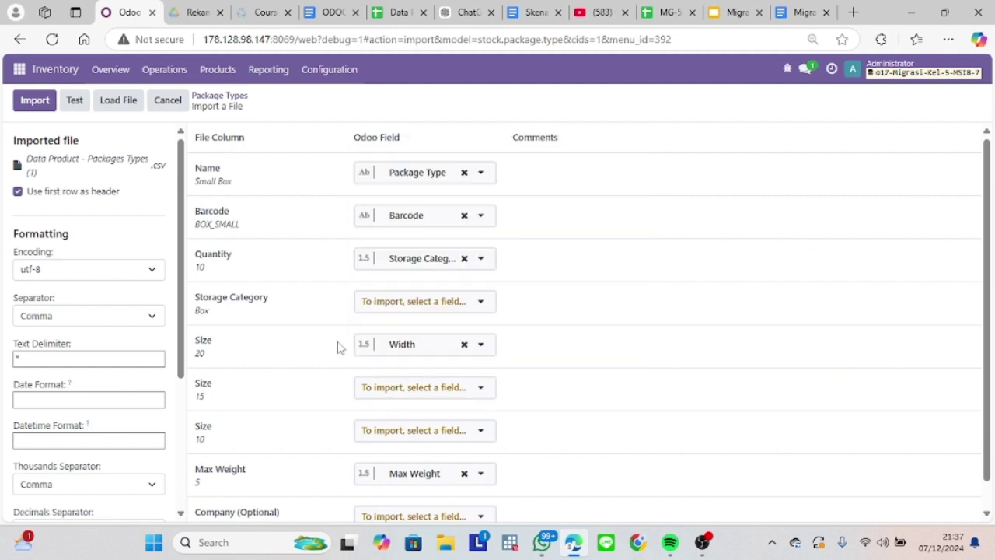
click(406, 387)
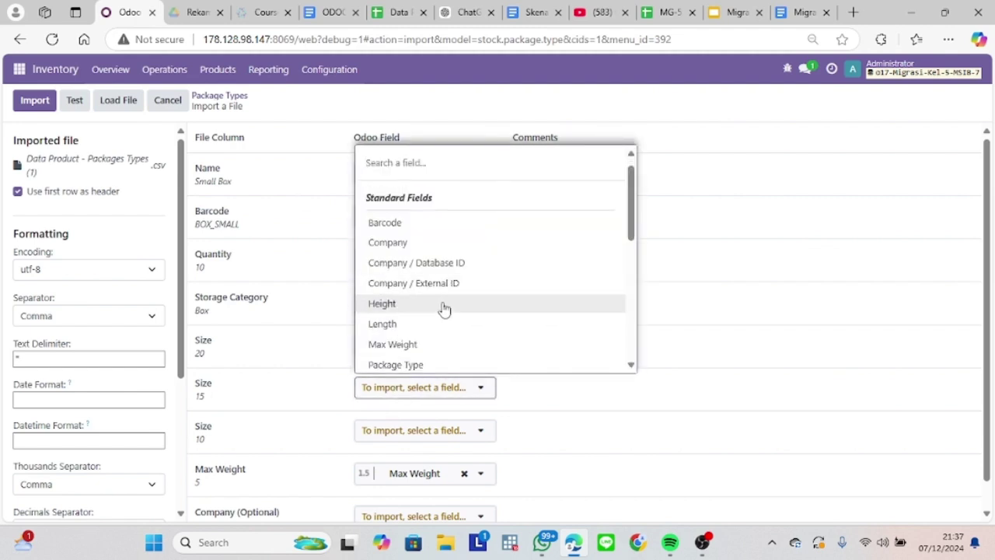
click(441, 305)
click(407, 431)
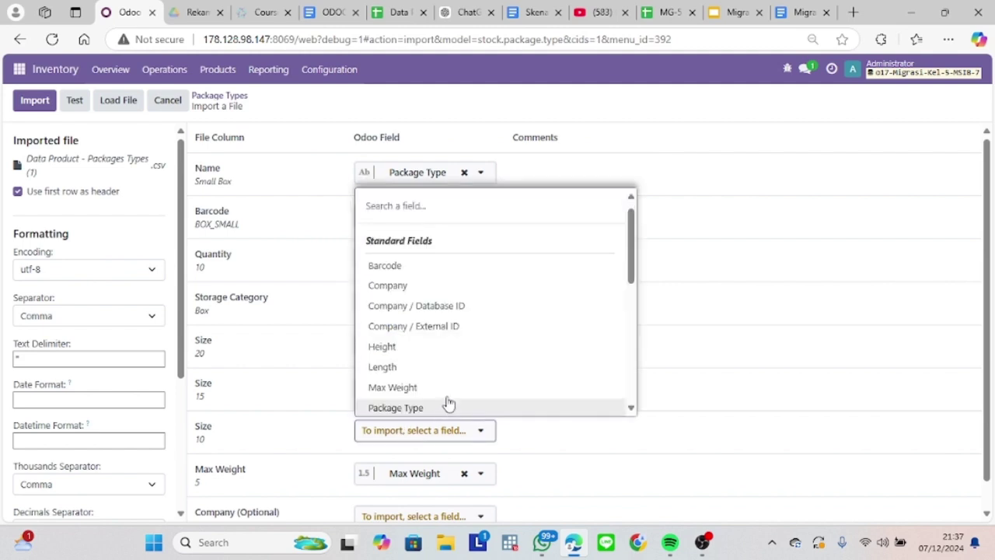
click(476, 375)
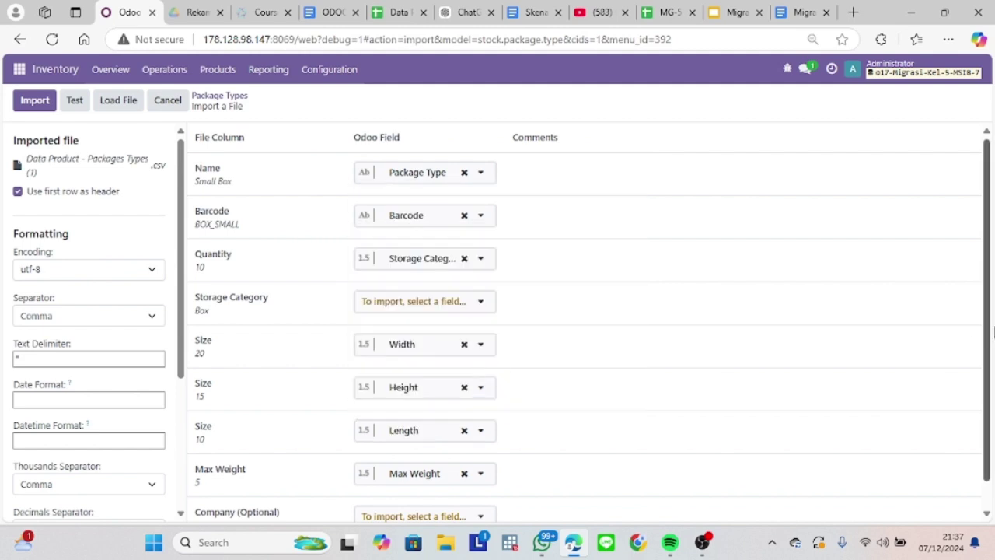
scroll(993, 332, down, 1)
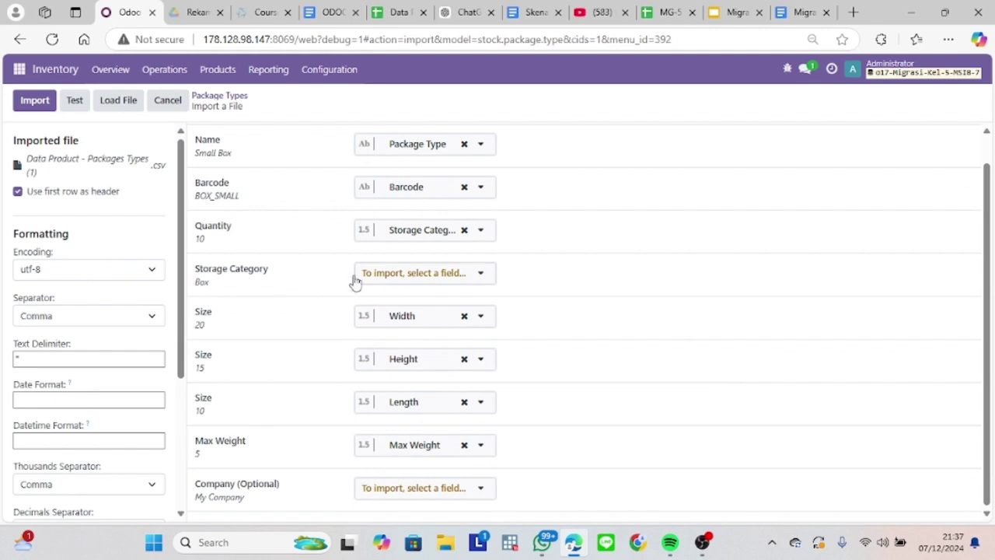
click(76, 102)
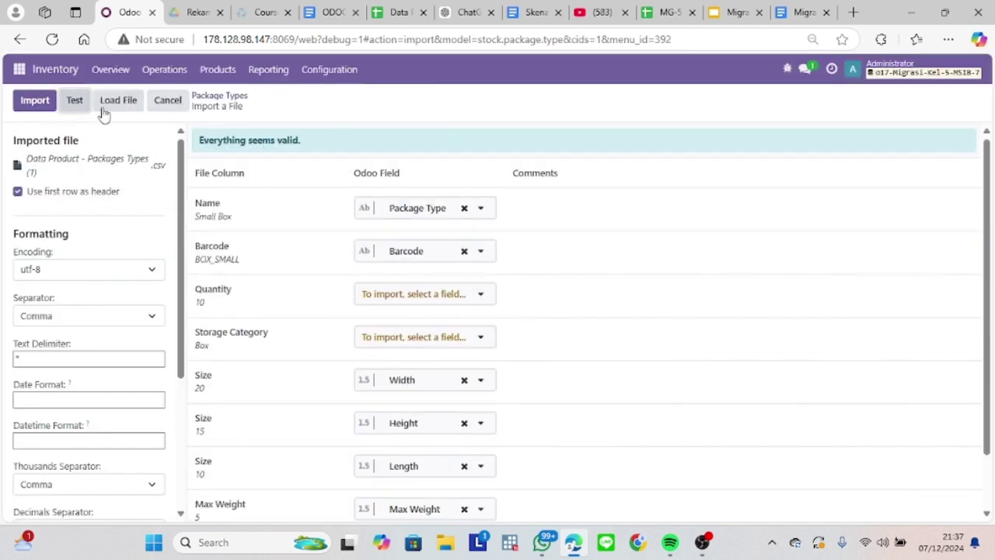
click(27, 107)
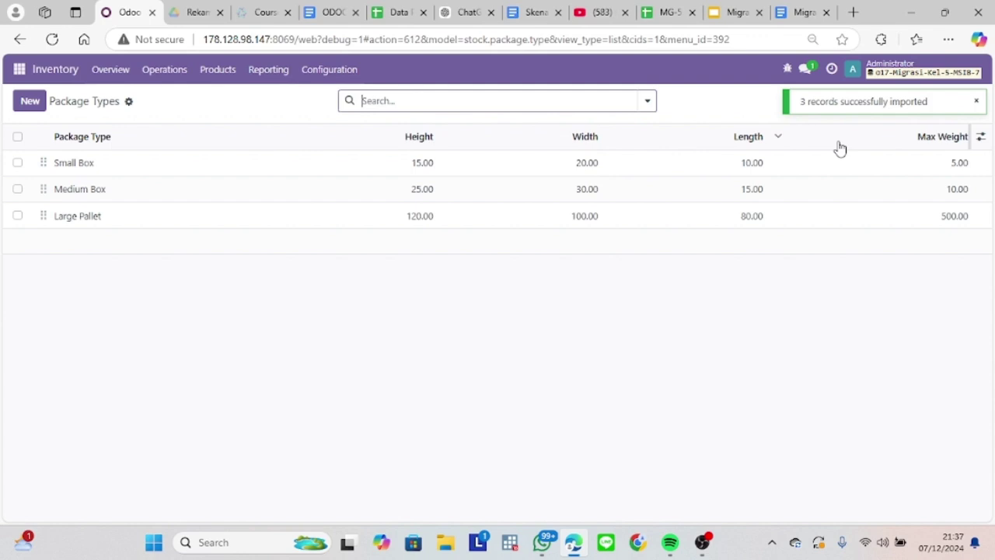
Start an import of records from the Physical Inventory adjustments list.
click(144, 74)
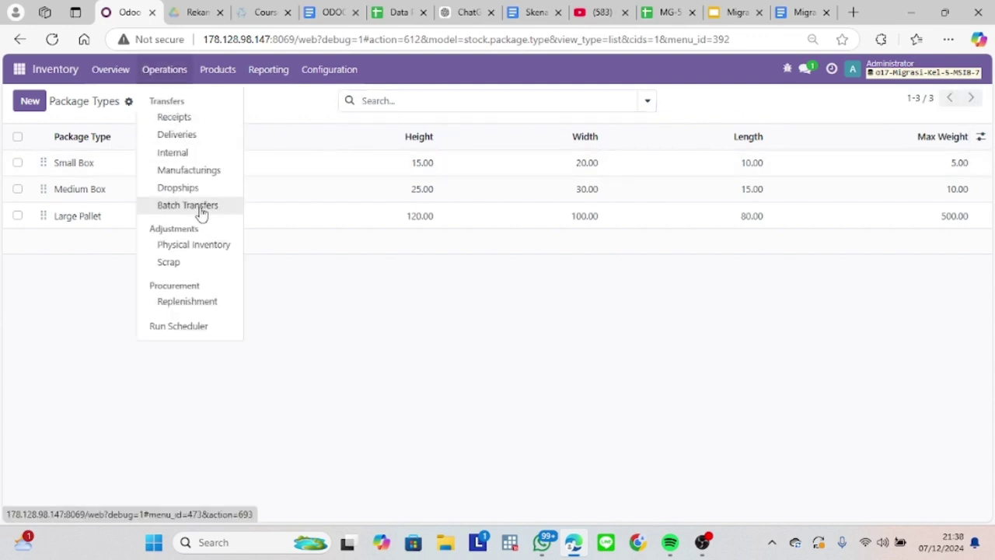
click(111, 69)
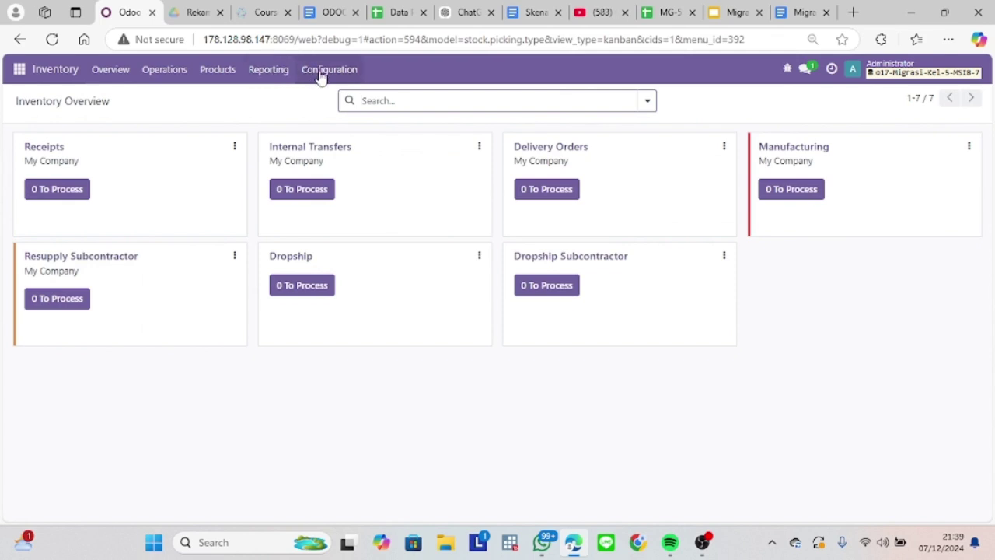
click(163, 69)
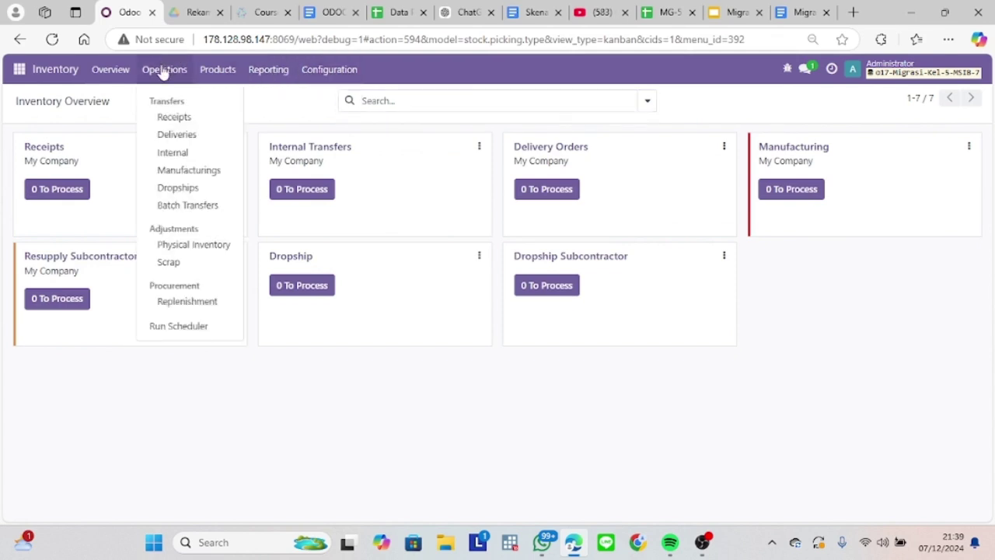
click(200, 244)
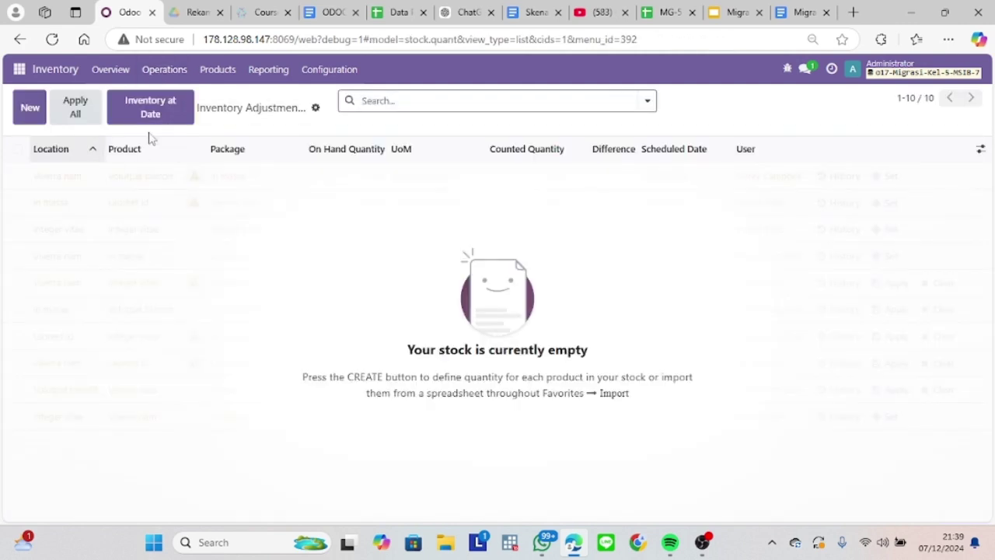
click(316, 108)
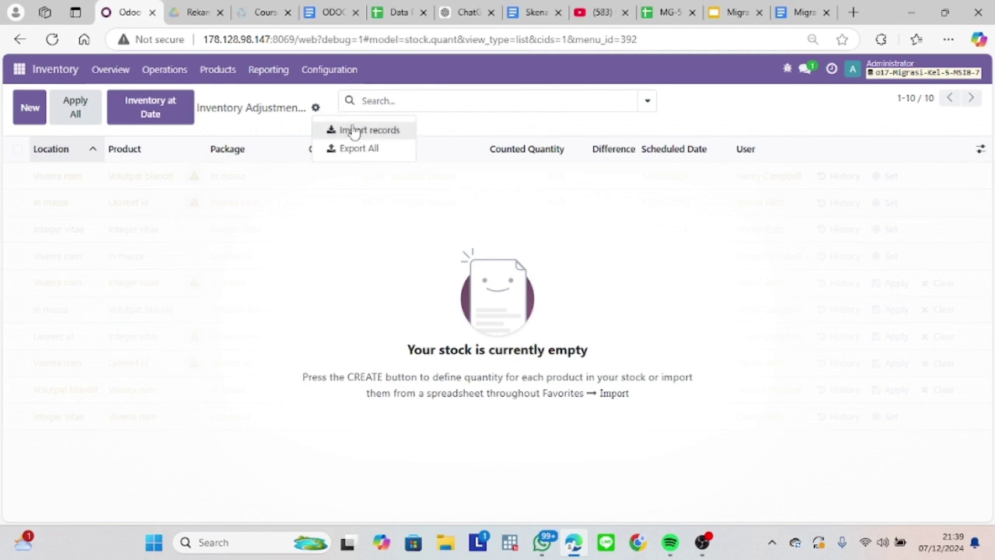
click(382, 137)
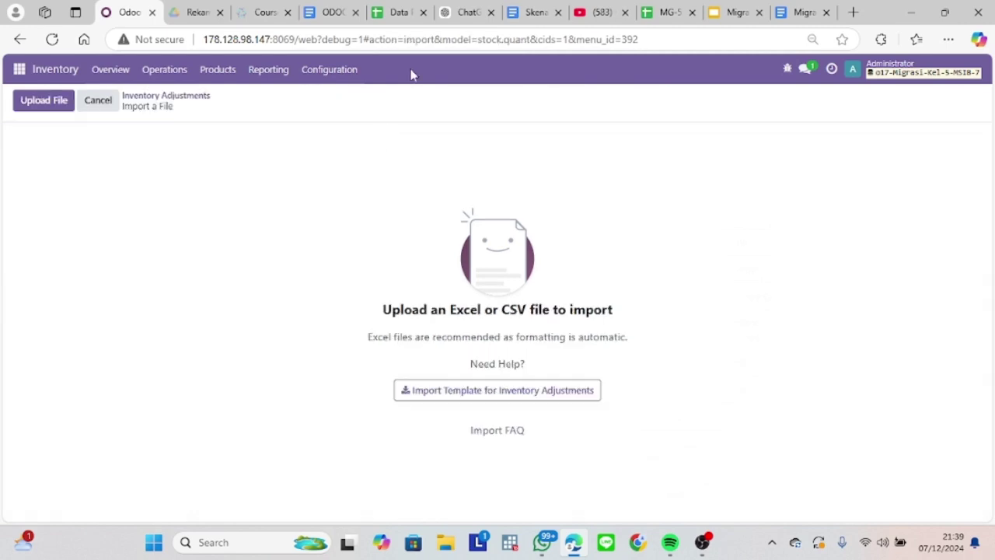
Check the adjustment sheet's product data, then return to Odoo to pick the upload file.
click(392, 14)
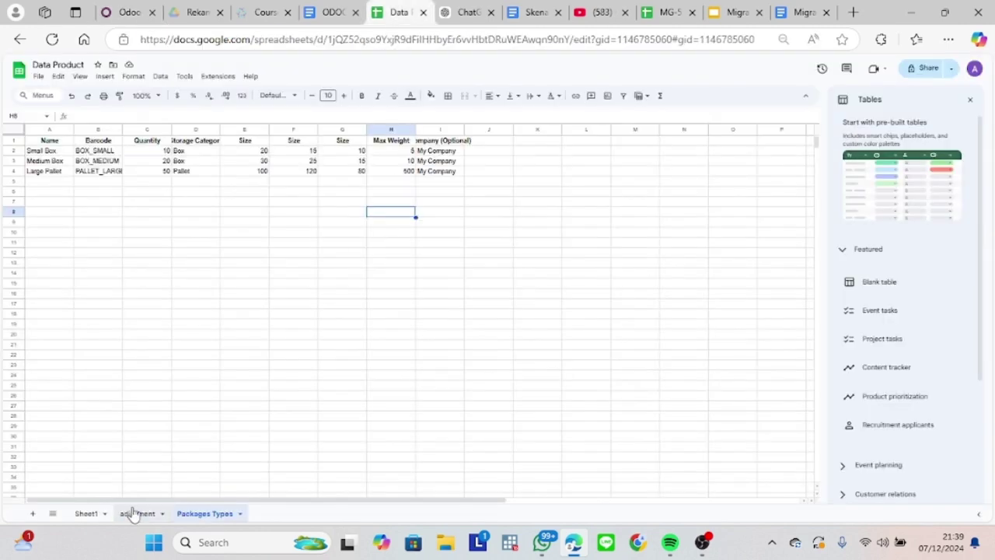
click(133, 514)
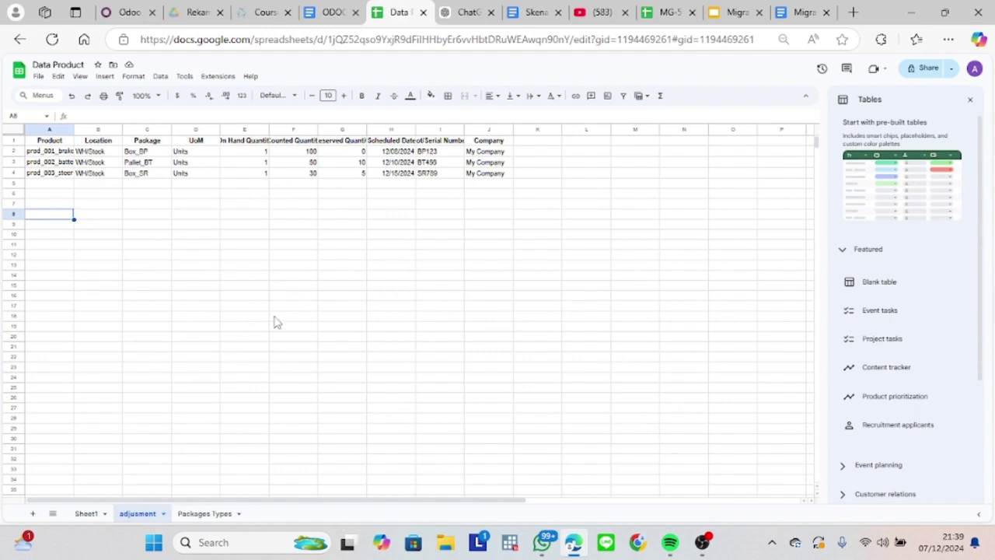
click(125, 12)
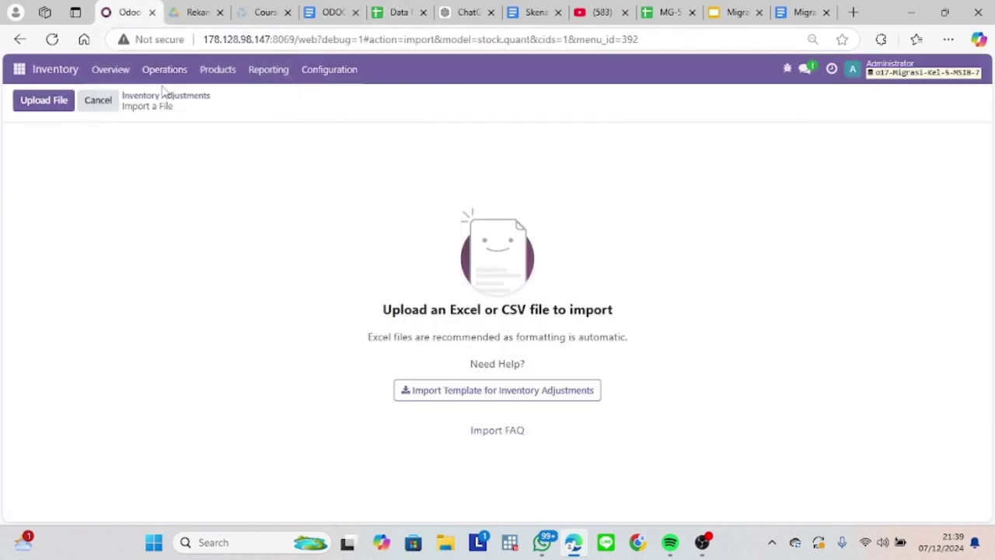
click(71, 103)
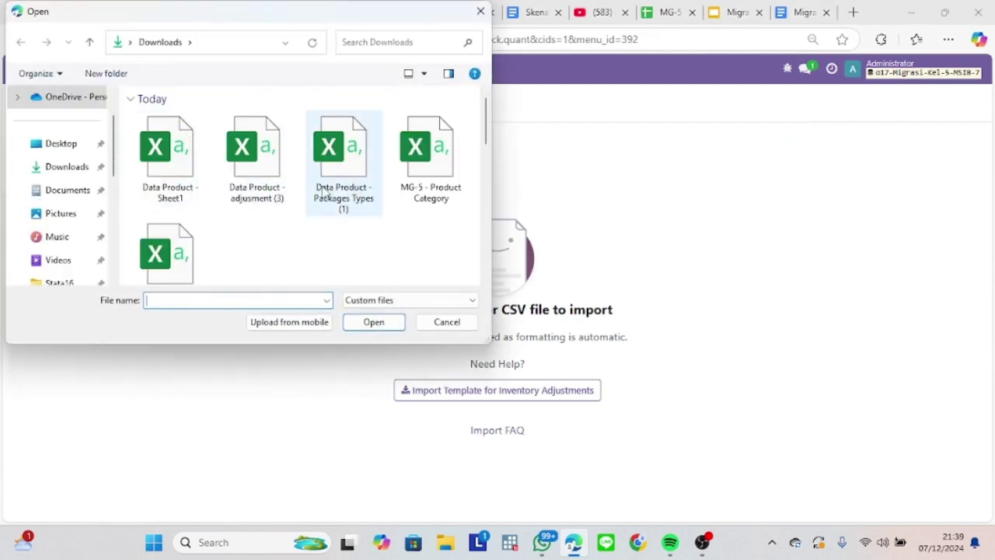
Upload Data Product - adjusment (2).csv, validate it, and import counted quantities 100, 50, 30.
double_click(255, 159)
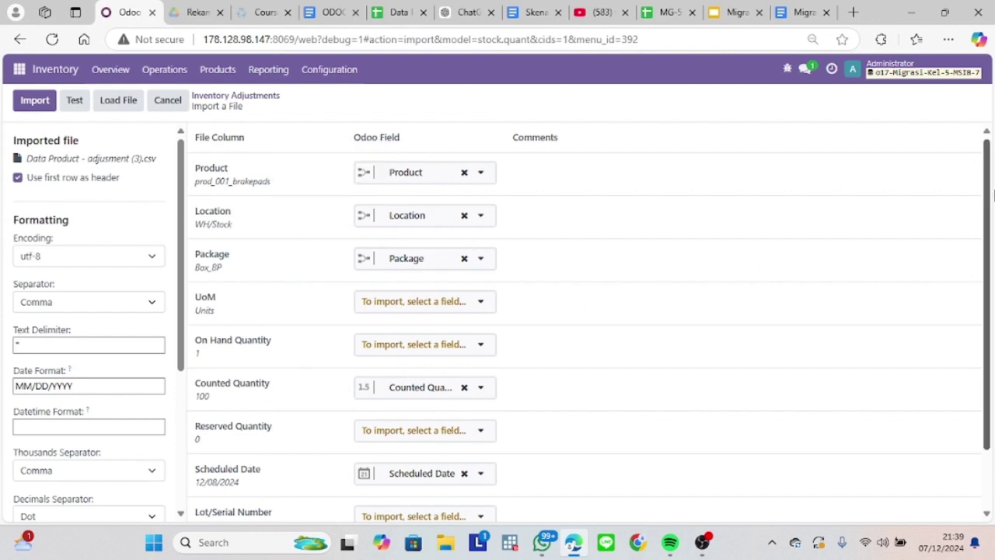
scroll(970, 219, down, 1)
click(446, 234)
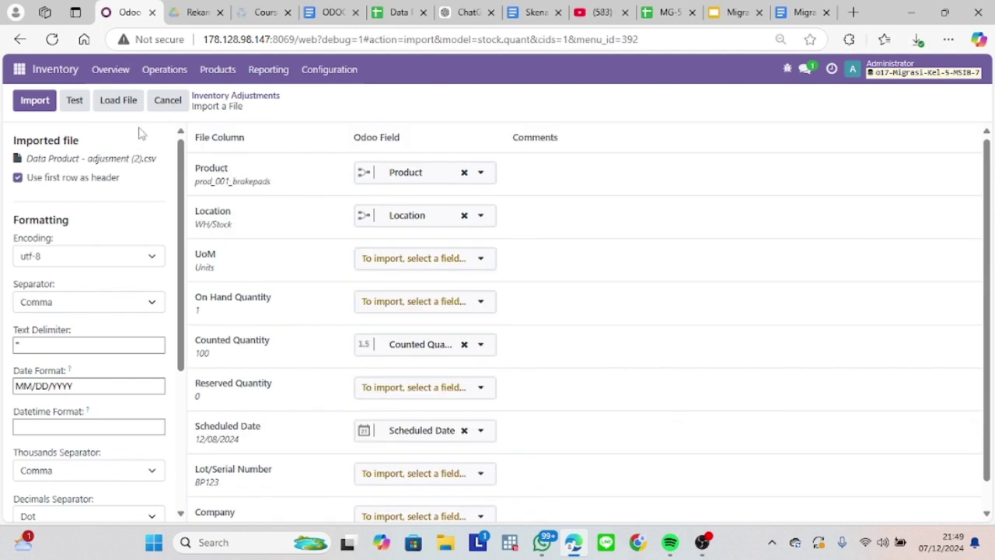
click(74, 102)
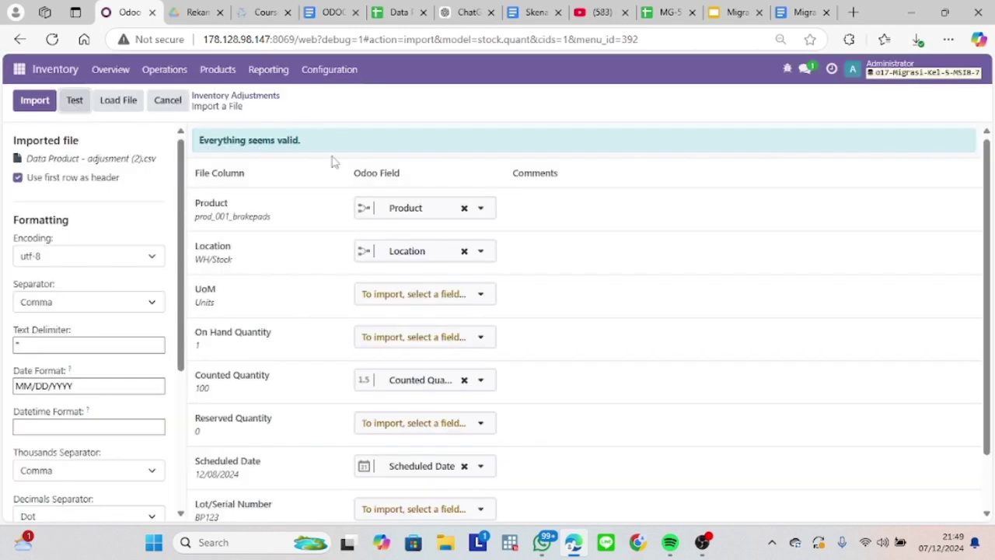
scroll(991, 268, down, 2)
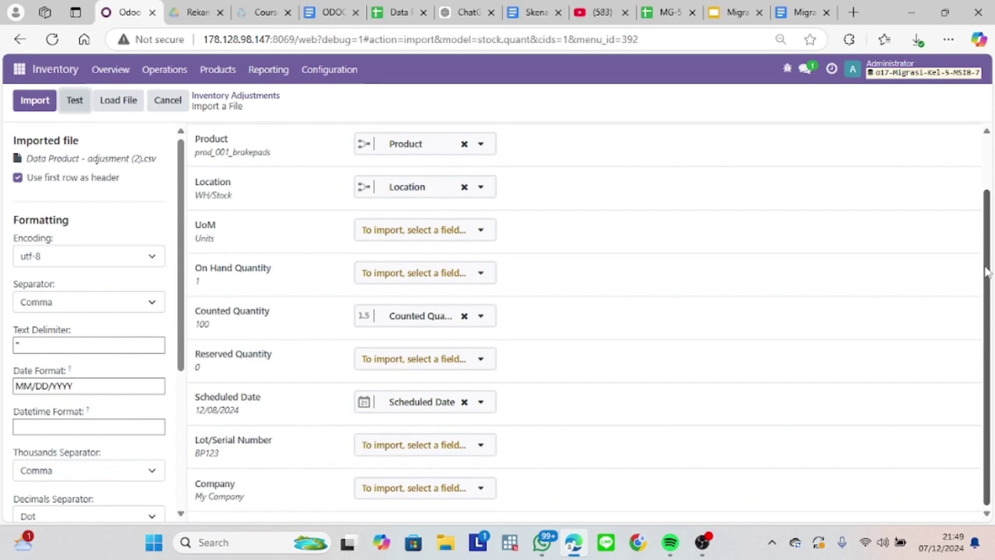
scroll(988, 271, up, 2)
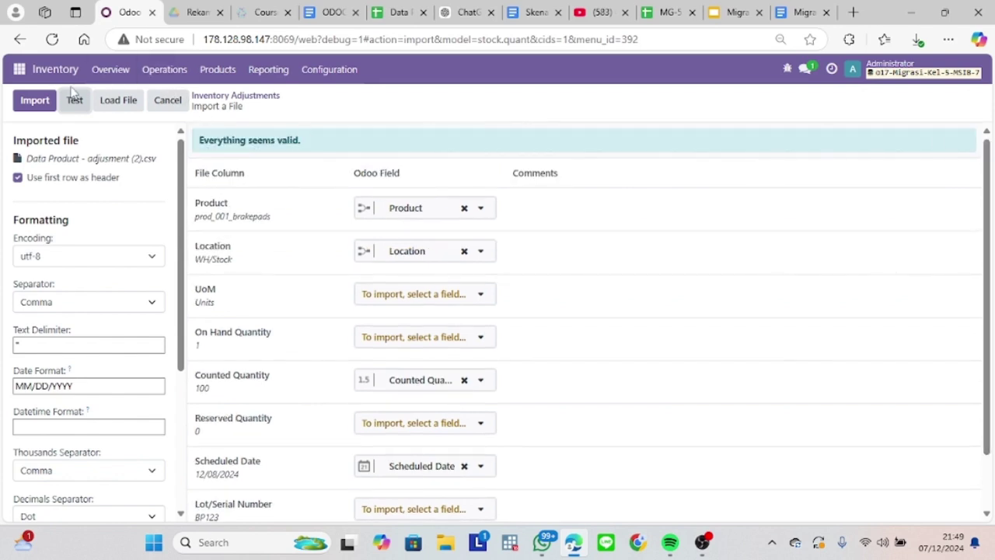
click(36, 99)
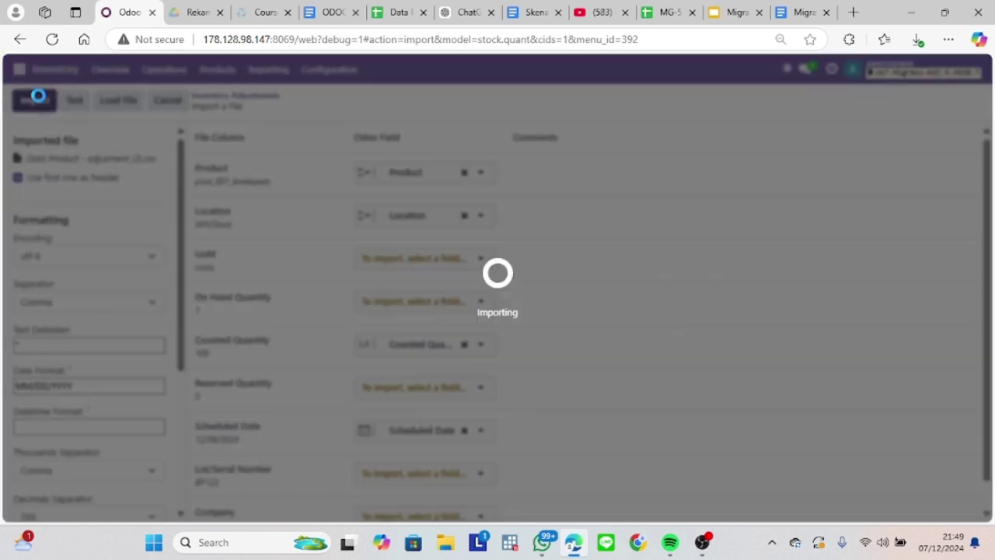
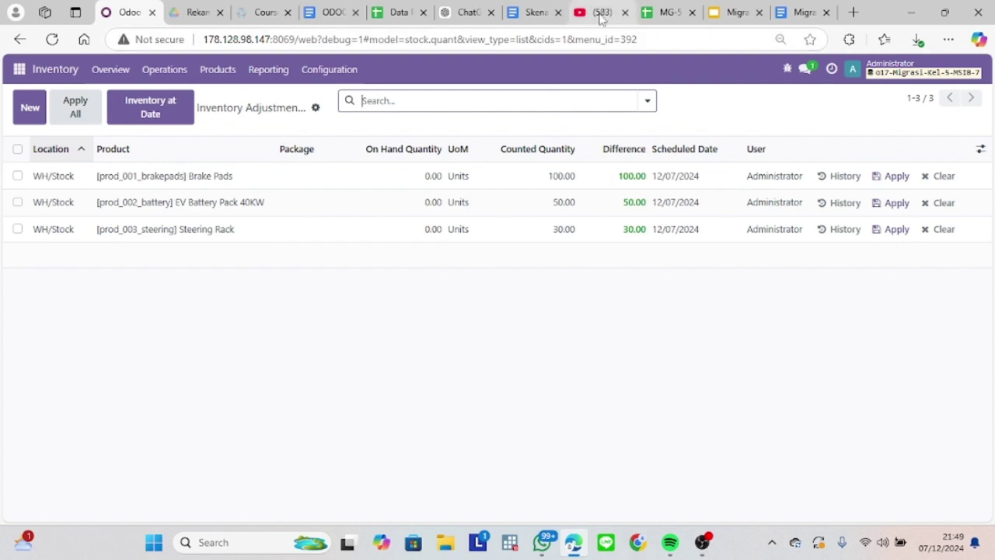
Open the Administrator user menu from the inventory adjustments list.
click(939, 74)
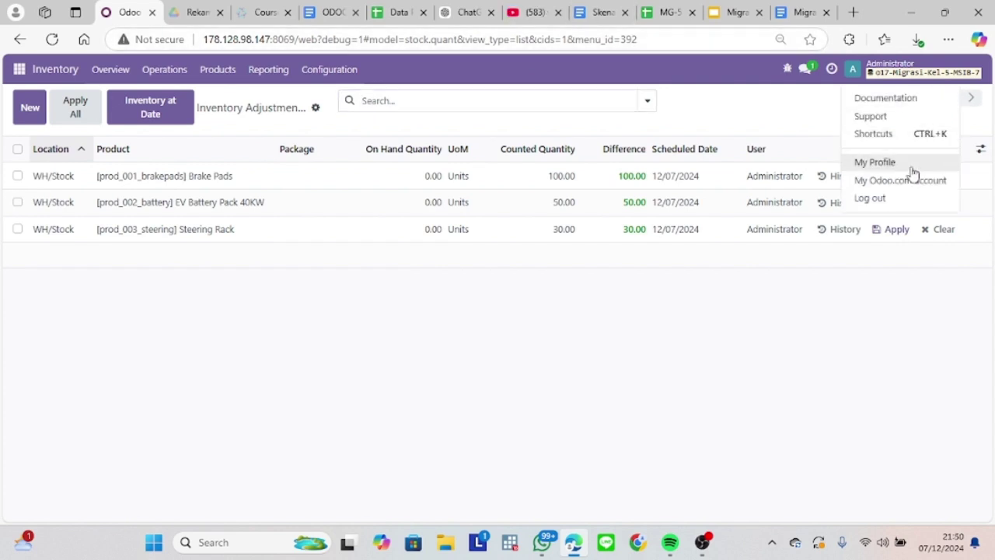
Log out and choose the o17-Migrasi-Kel-5-MSIB-7 database from the database list.
click(906, 205)
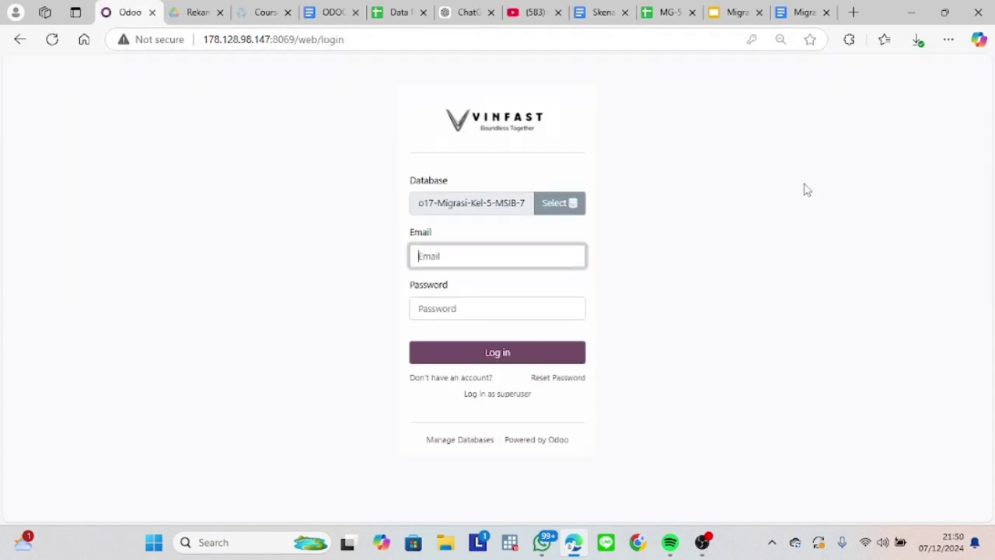
click(539, 206)
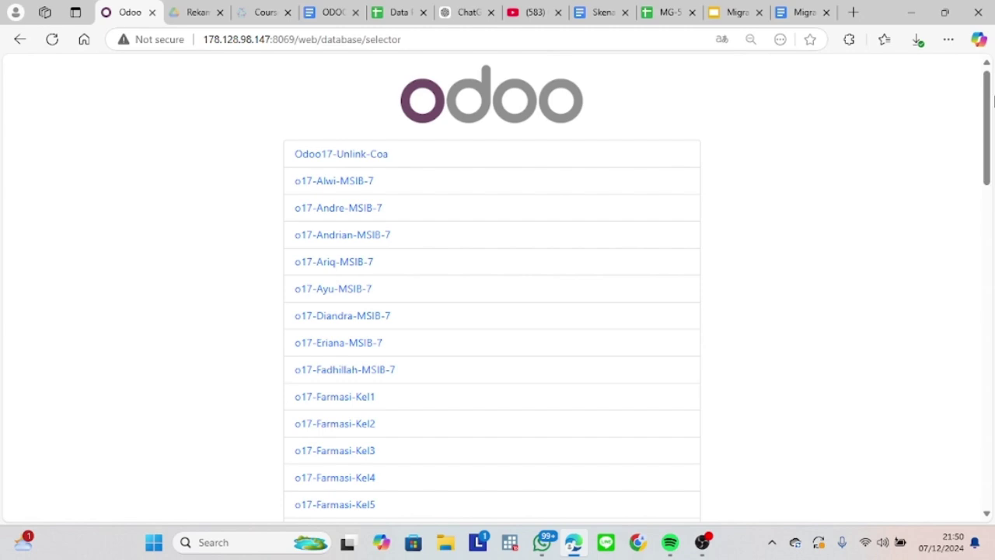
drag(992, 94, 989, 304)
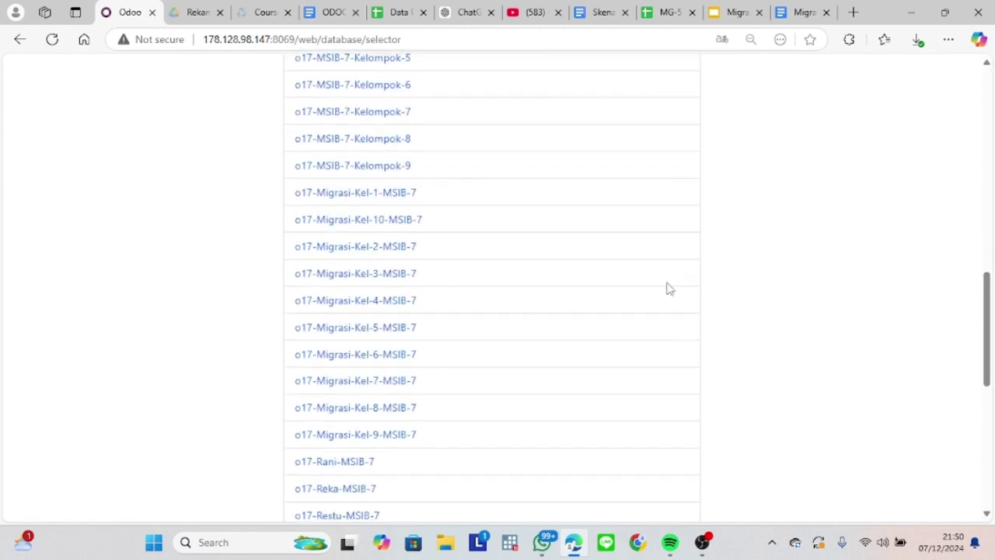
click(349, 333)
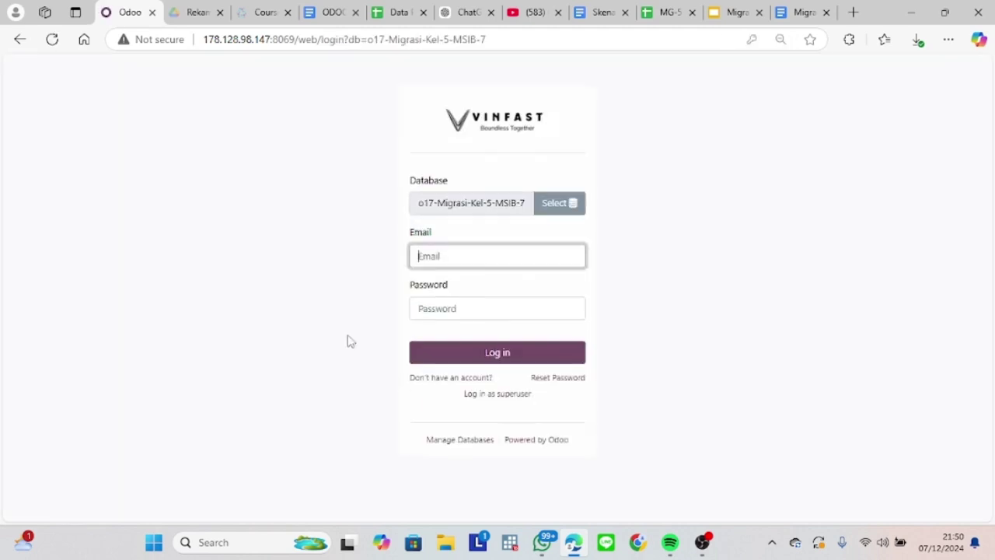
Autofill the saved login credentials, then go to the Manage Databases page.
click(475, 252)
click(462, 306)
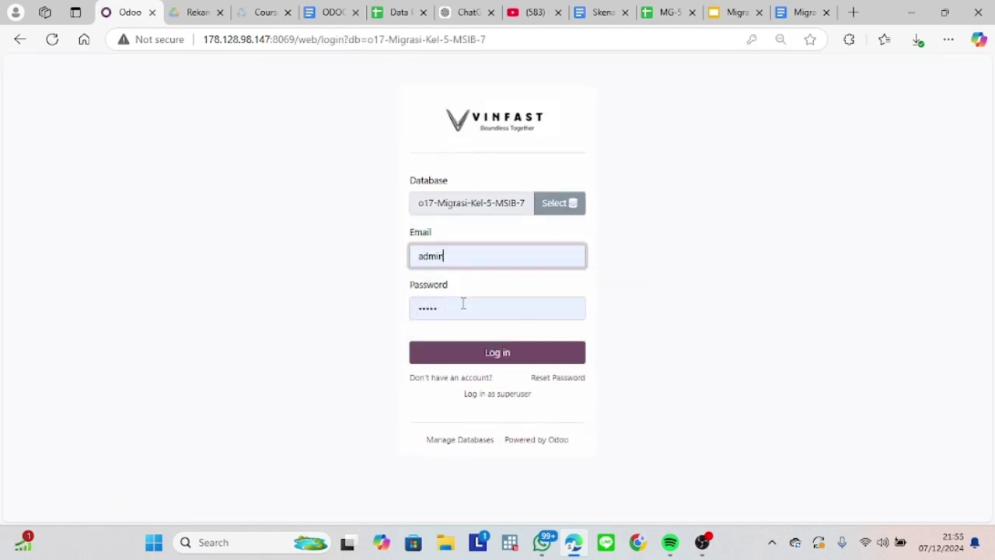
click(478, 441)
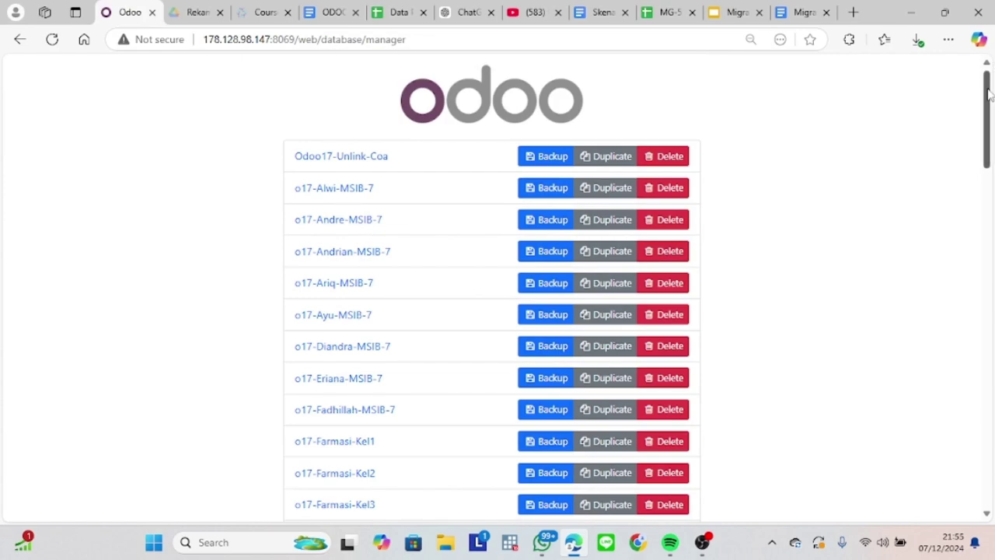
drag(985, 107, 964, 318)
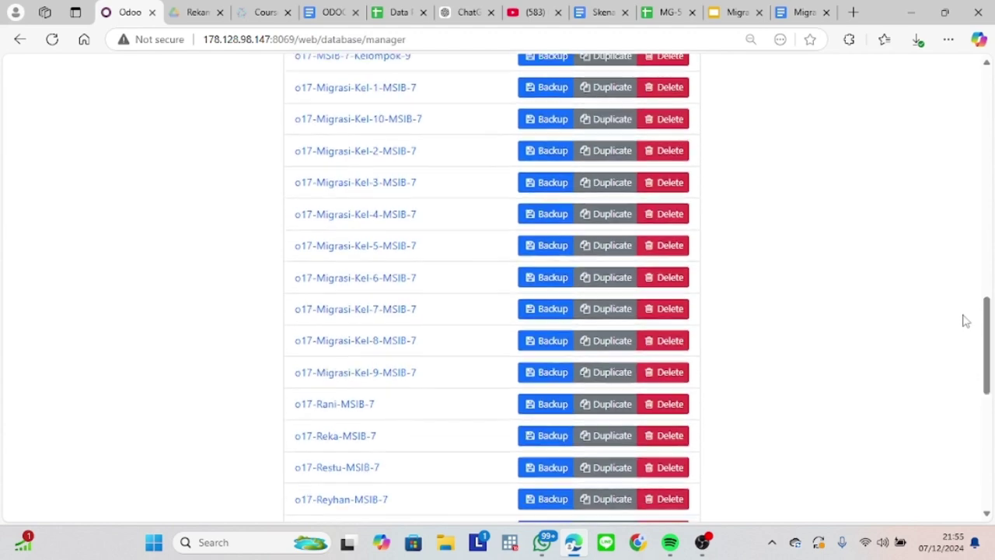
click(542, 247)
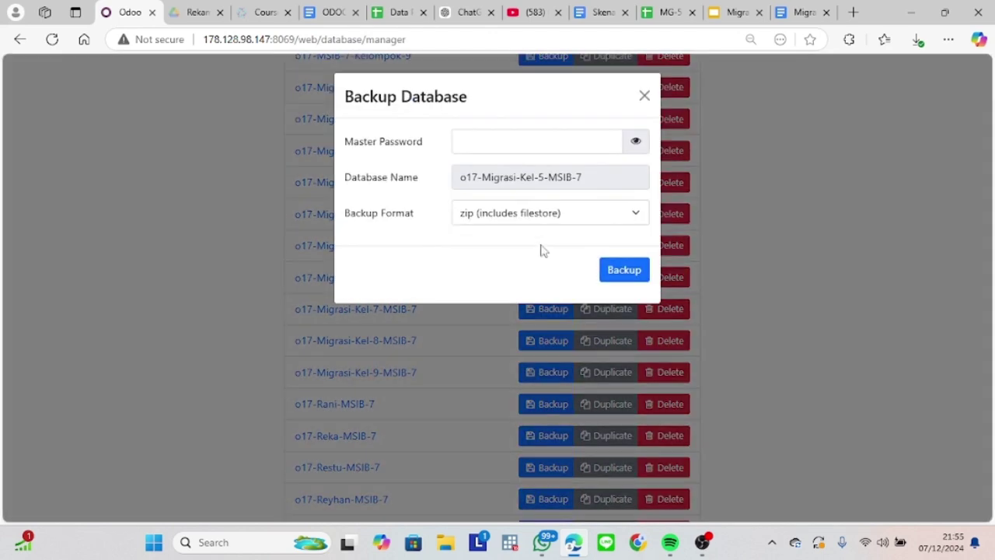
click(492, 149)
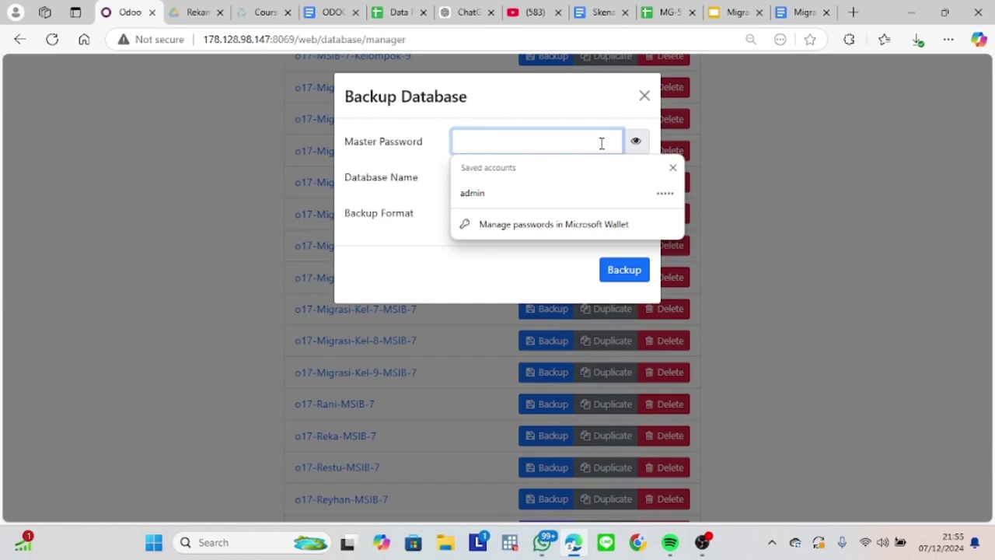
click(696, 143)
click(695, 143)
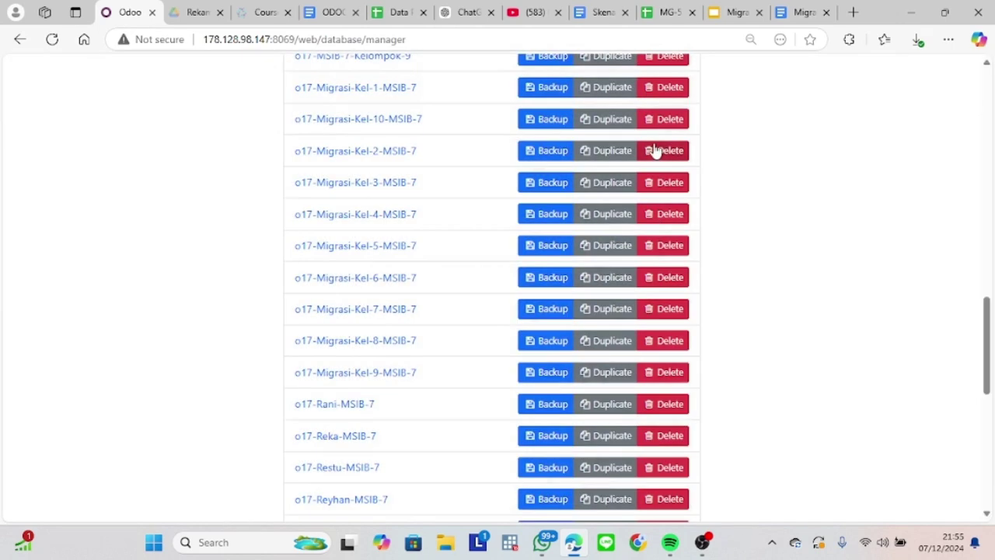
click(542, 245)
click(498, 216)
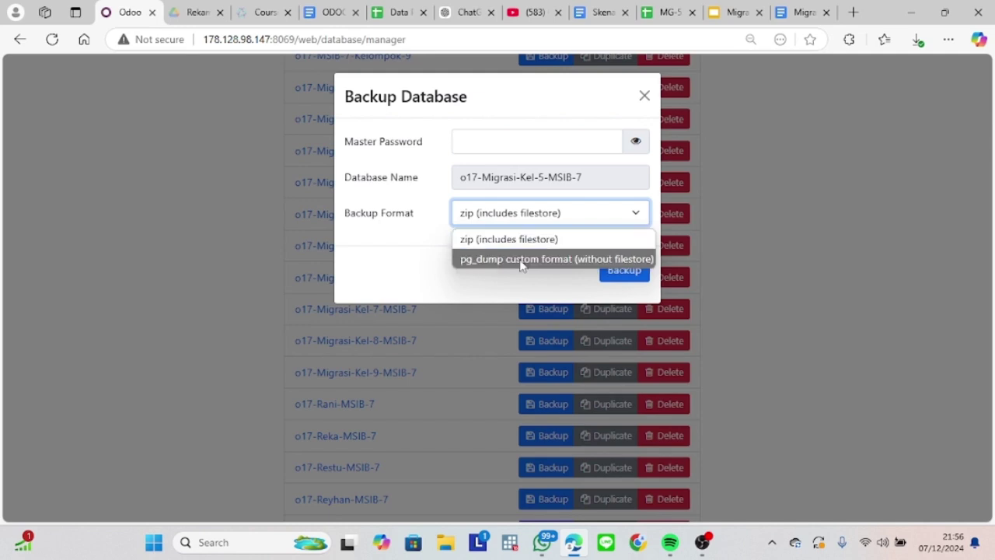
click(443, 261)
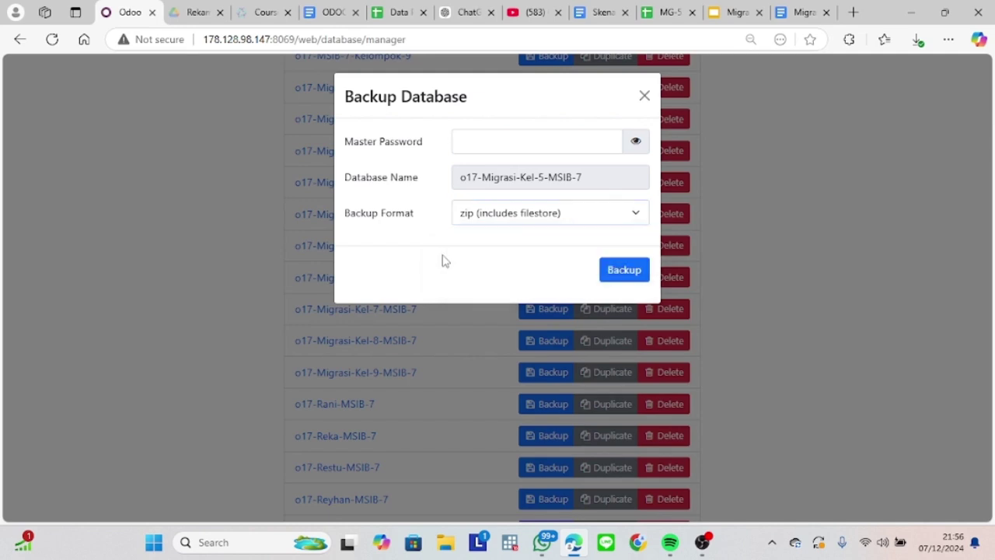
click(615, 277)
click(645, 96)
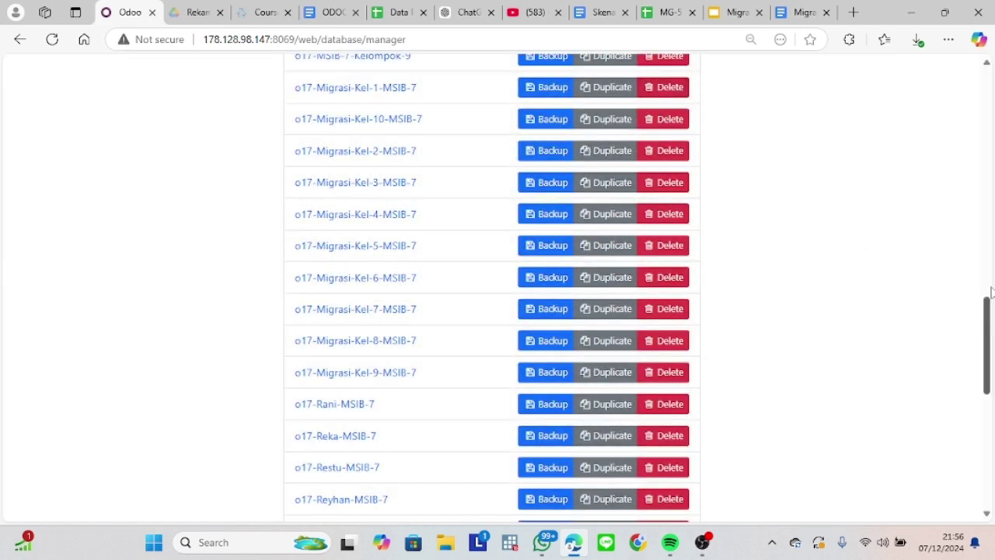
mouse_move(703, 542)
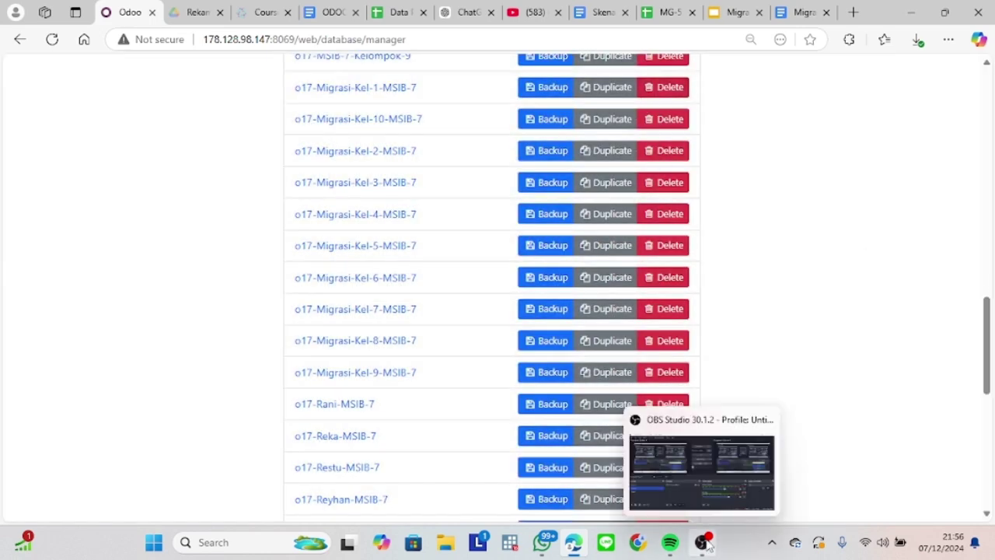
Switch to the Manufacturing app from the app grid.
click(726, 505)
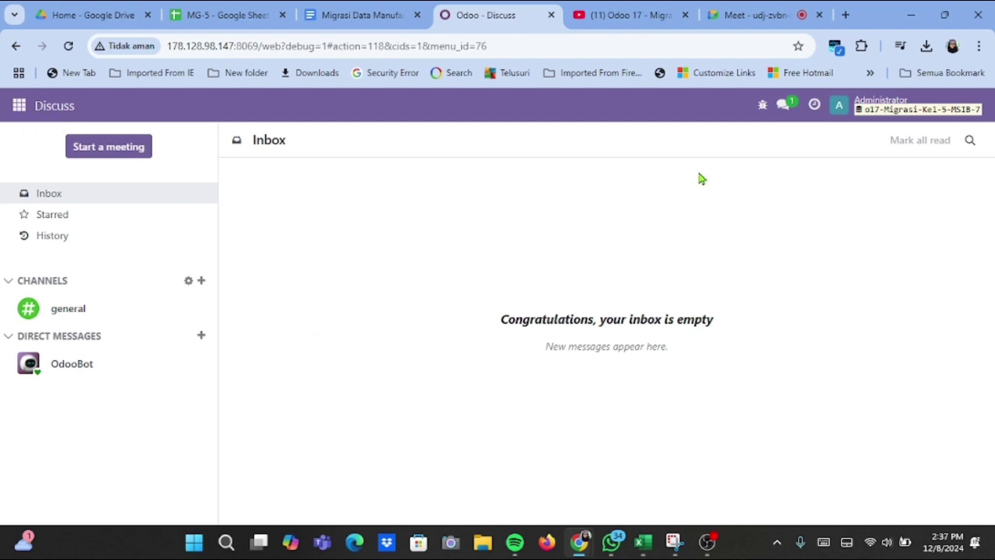
click(20, 109)
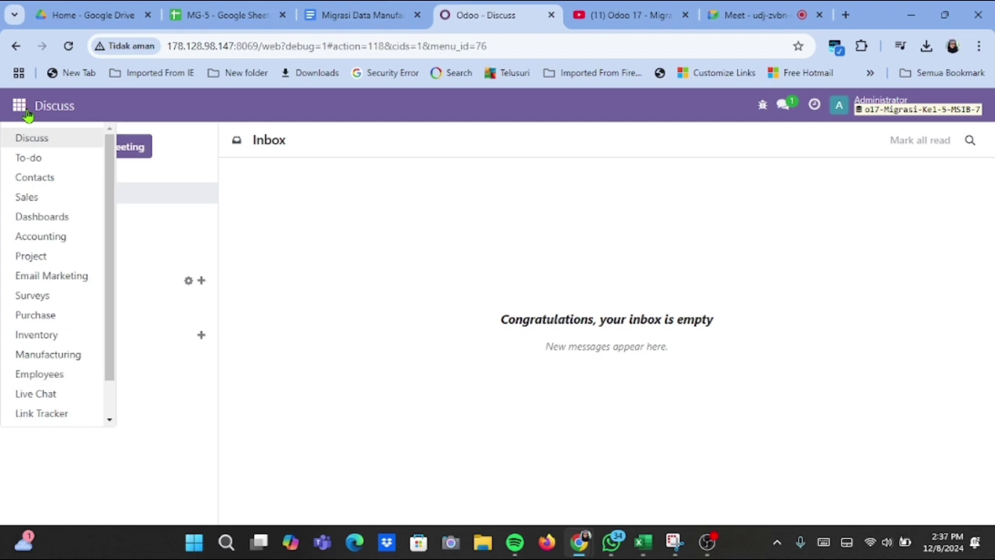
click(48, 355)
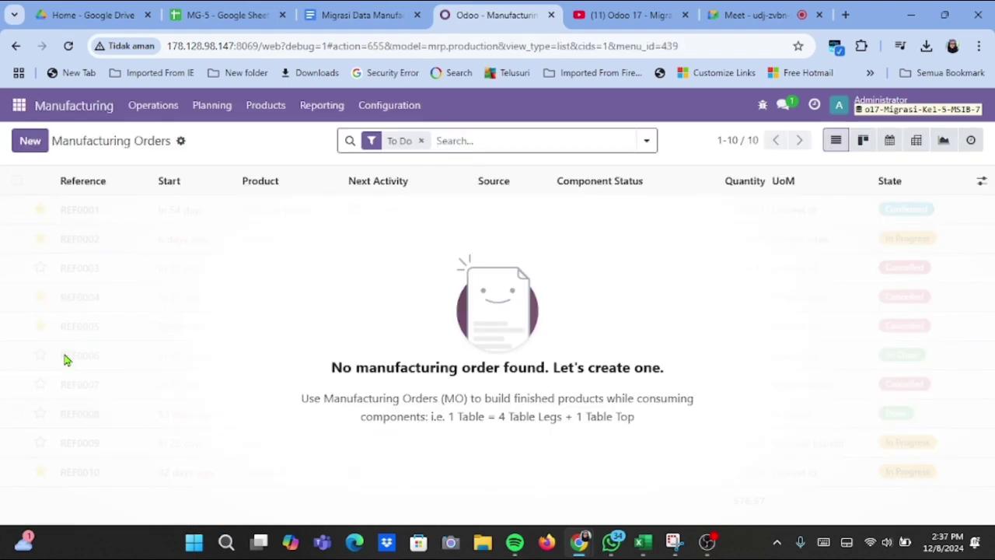
Go to Products > Bills of Materials and show the gear menu's import/export options.
click(306, 112)
click(272, 109)
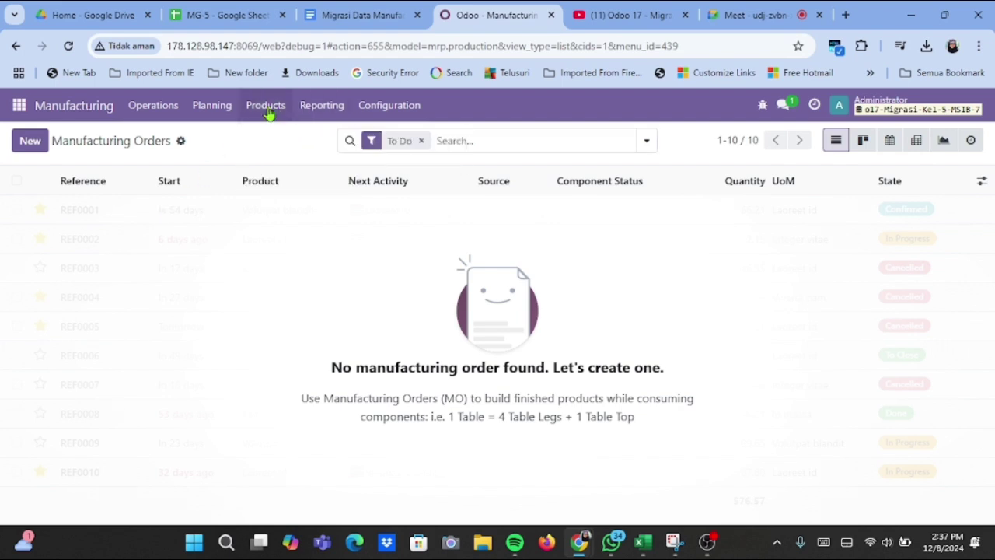
click(267, 109)
click(268, 178)
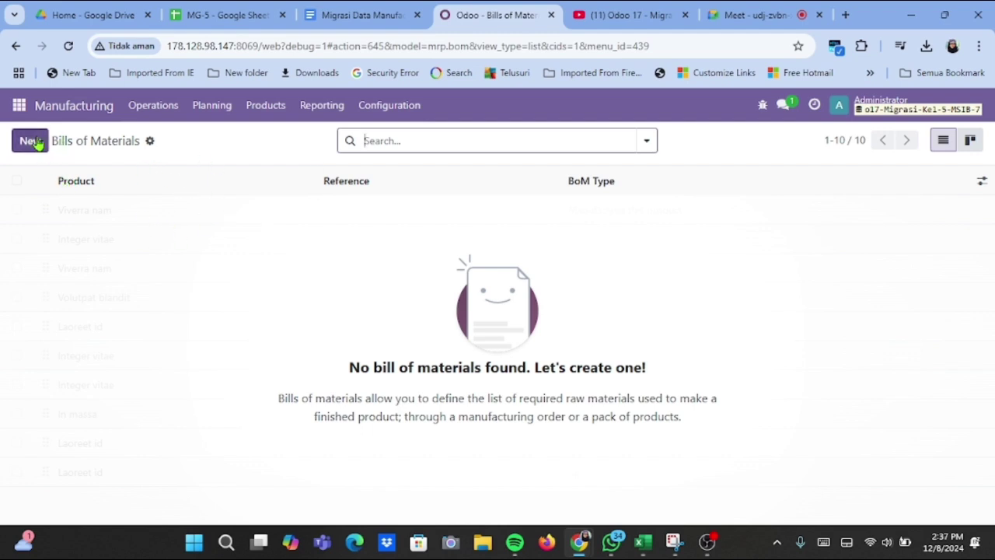
click(151, 146)
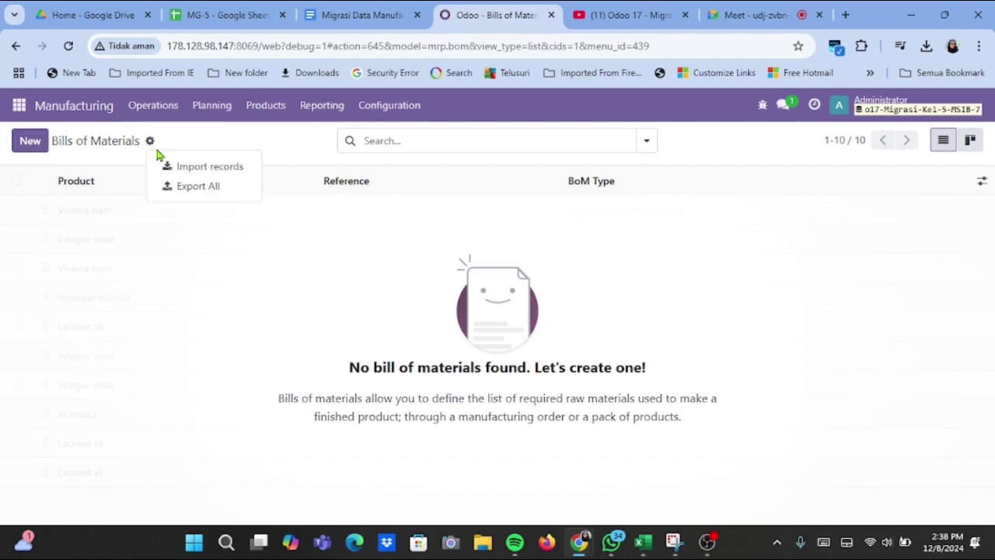
Start a bills of materials import and upload the MG-5 (2).xlsx spreadsheet.
click(187, 168)
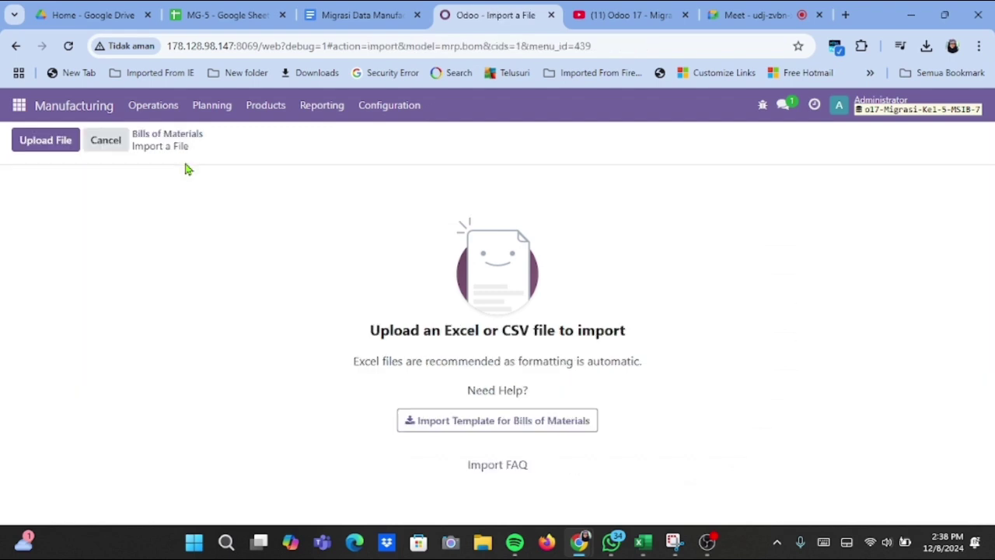
click(42, 149)
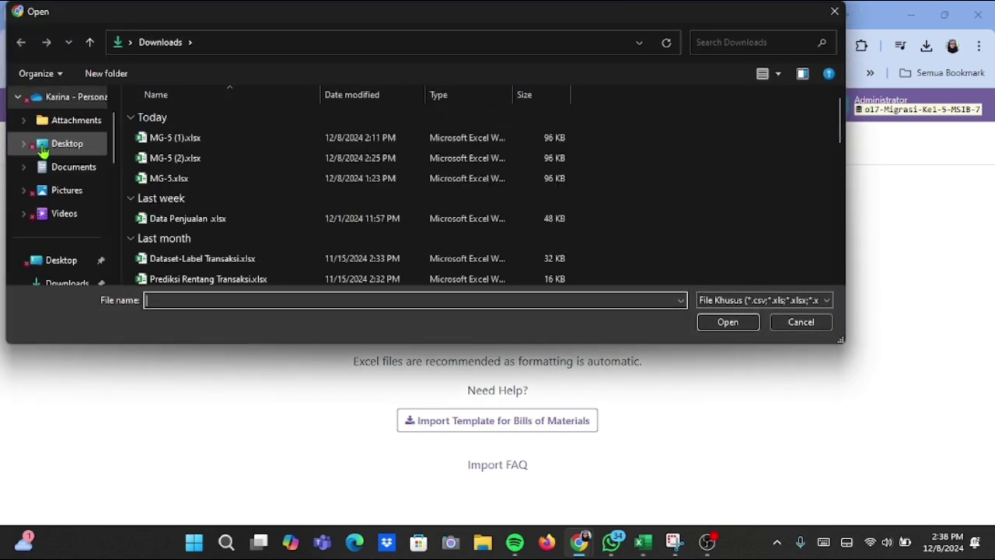
click(166, 158)
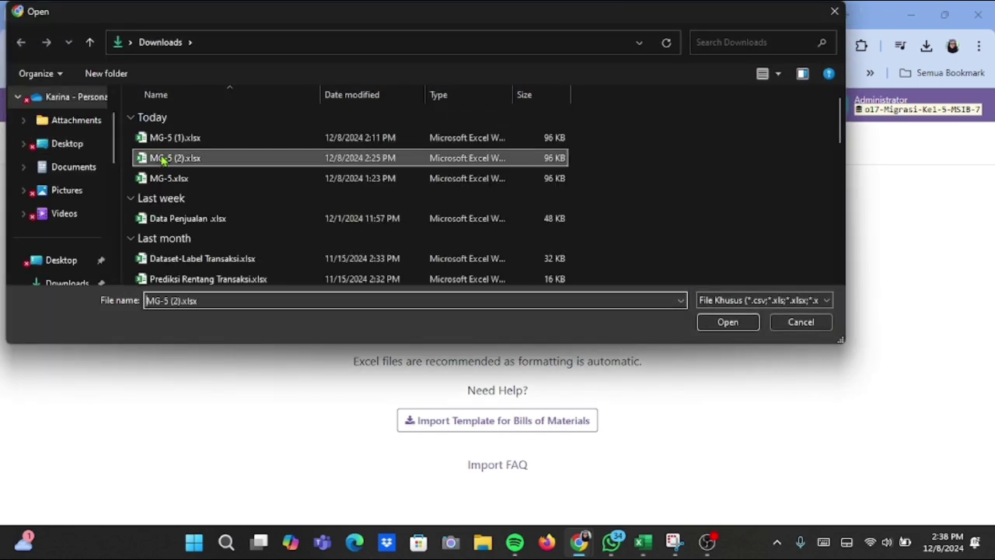
click(703, 321)
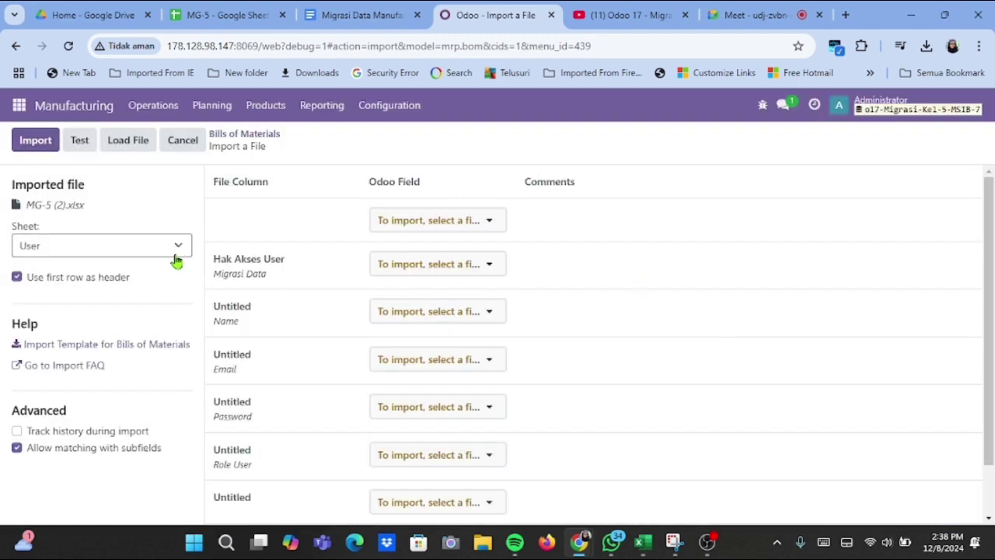
Select the 'Bill Of Material (BOM)' sheet so its columns map to fields.
click(107, 247)
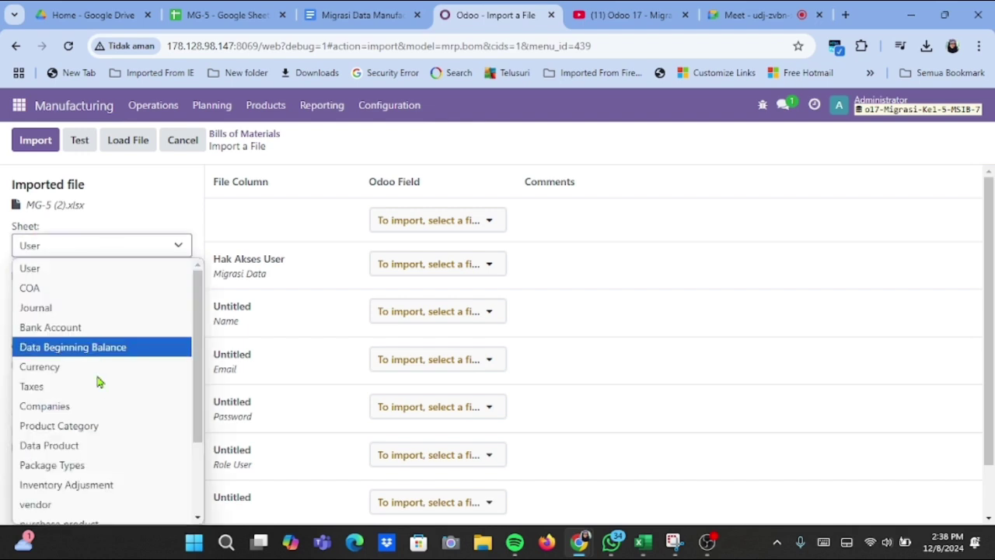
scroll(98, 383, down, 2)
scroll(86, 387, down, 2)
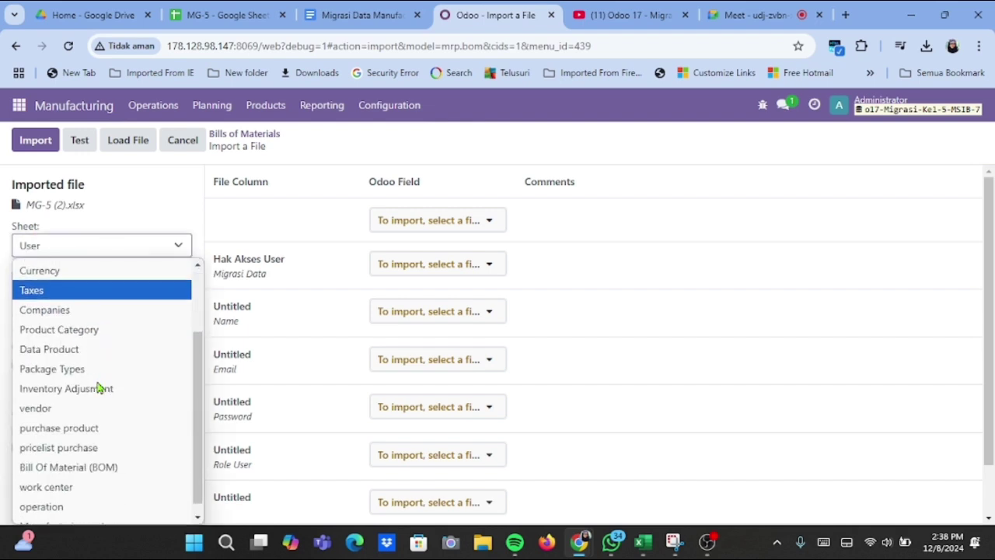
click(84, 463)
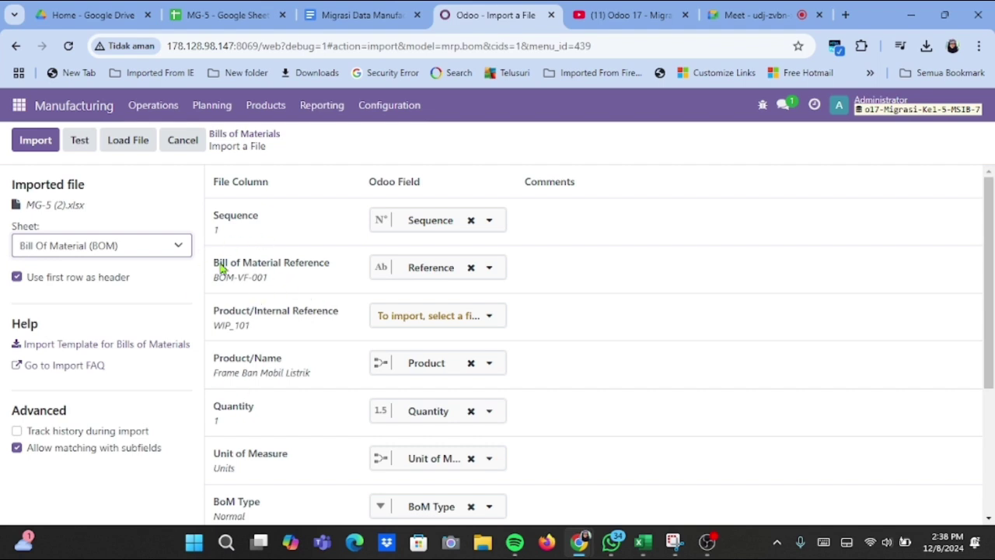
Test, set unmatched values to 'Create new values', retest, and import the nine BOMs.
click(82, 150)
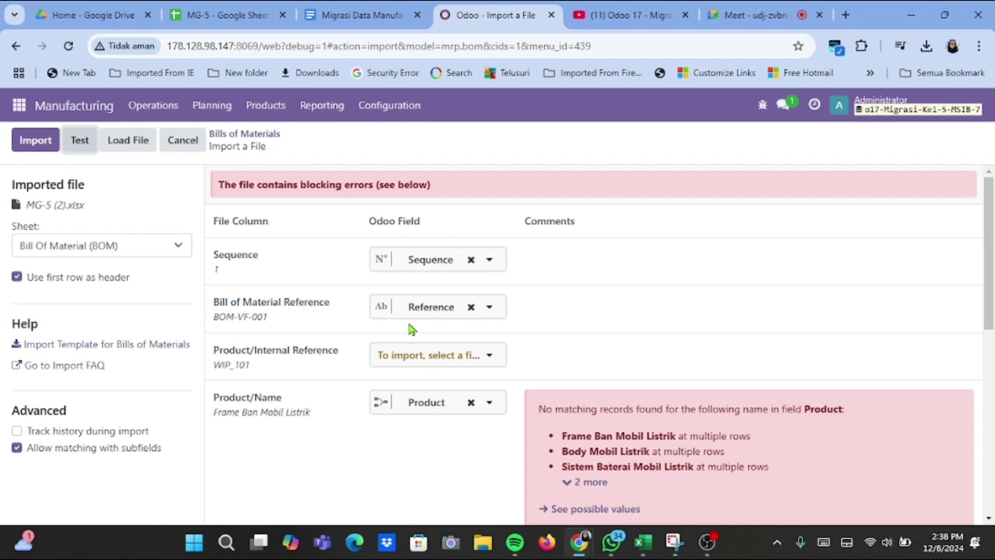
scroll(410, 328, down, 1)
scroll(411, 328, down, 2)
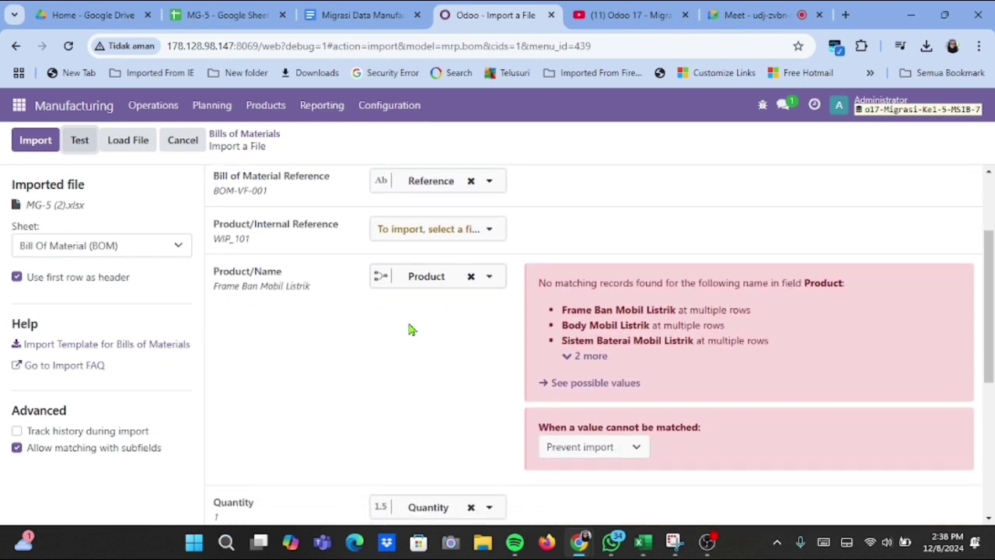
click(635, 447)
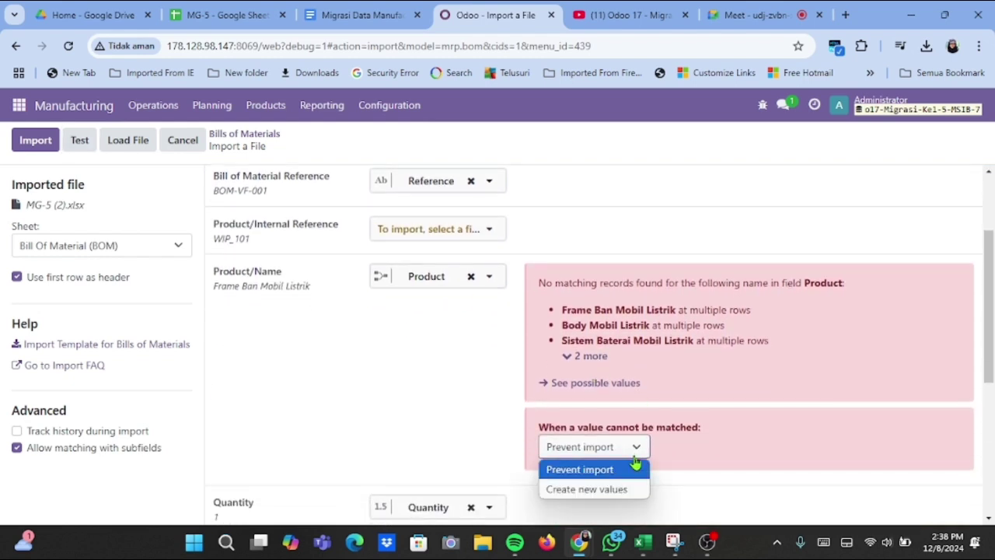
click(623, 493)
scroll(582, 473, up, 2)
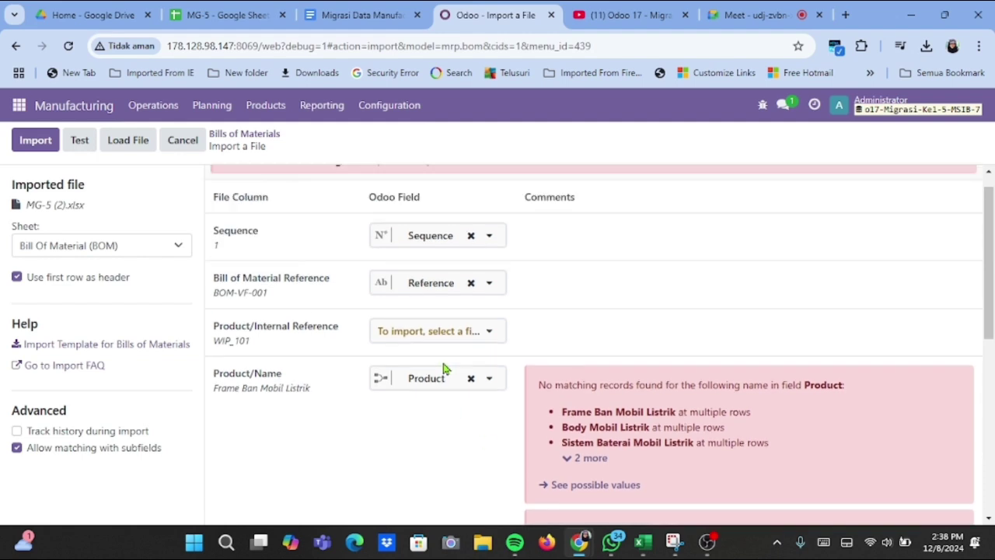
click(80, 142)
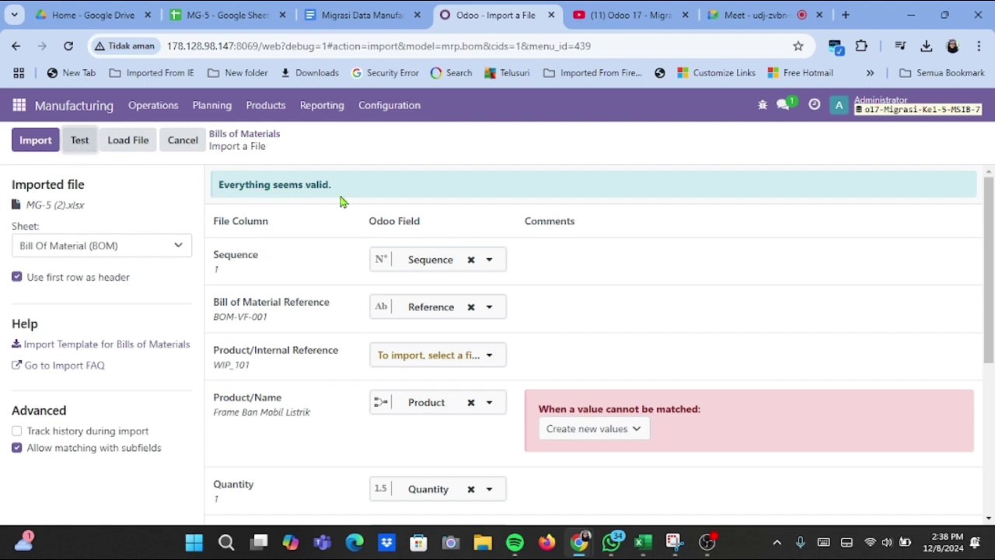
click(36, 144)
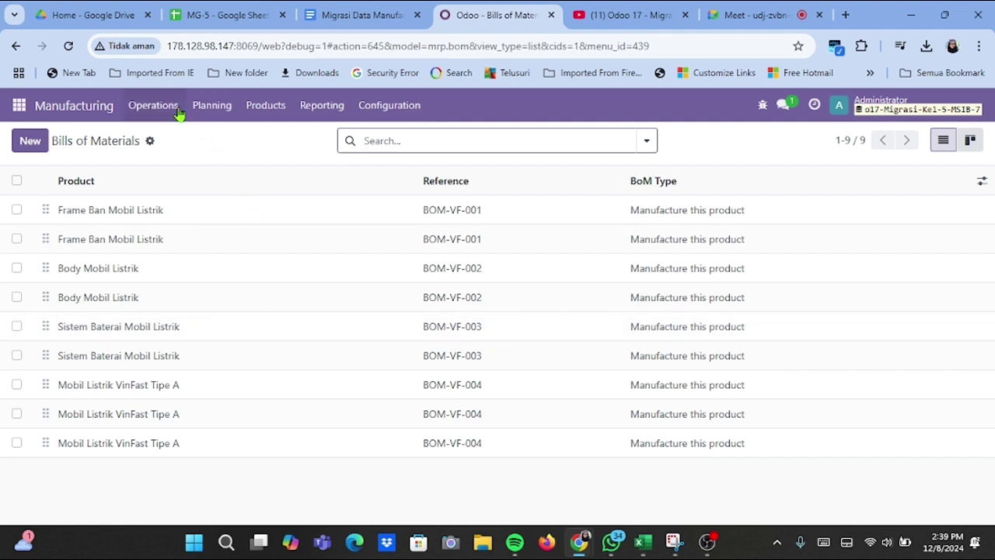
Go to Operations > Manufacturing Orders and show its import/export gear options.
click(175, 110)
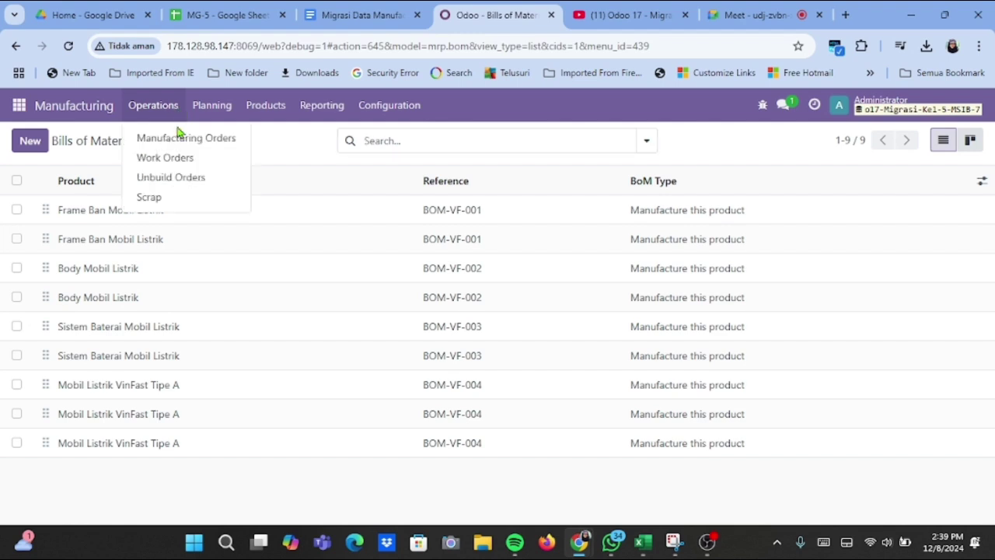
click(180, 137)
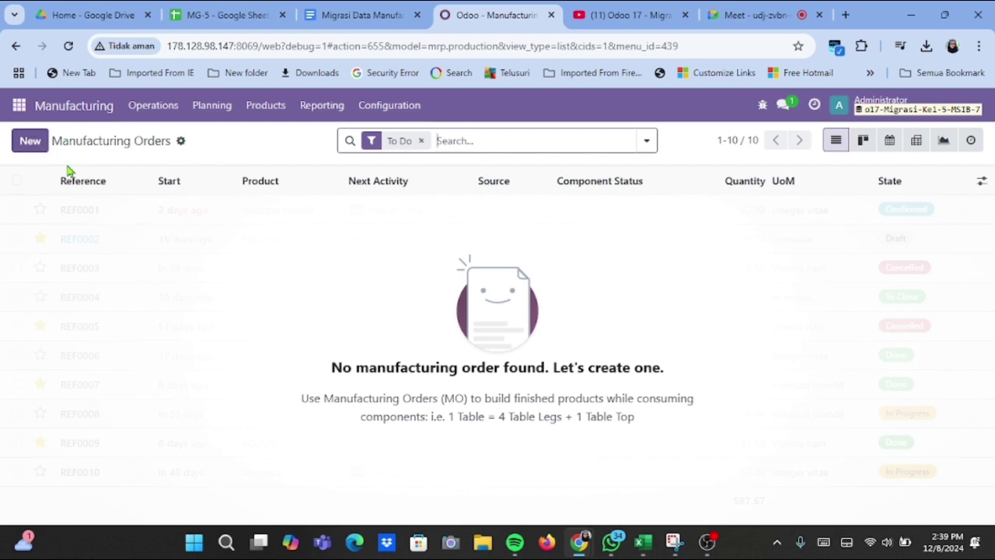
click(180, 142)
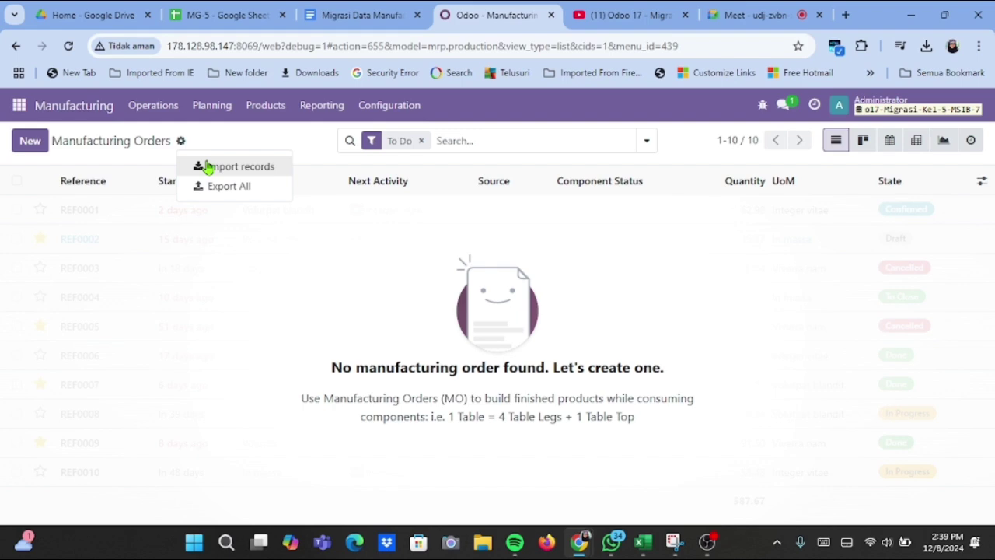
Start a manufacturing orders import and upload the MG-5 (2).xlsx workbook.
click(233, 167)
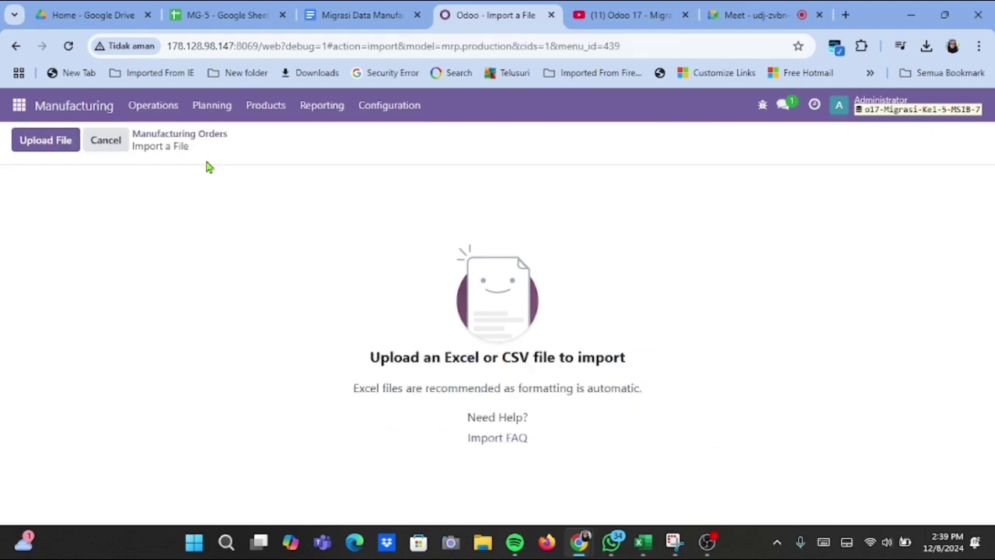
click(46, 150)
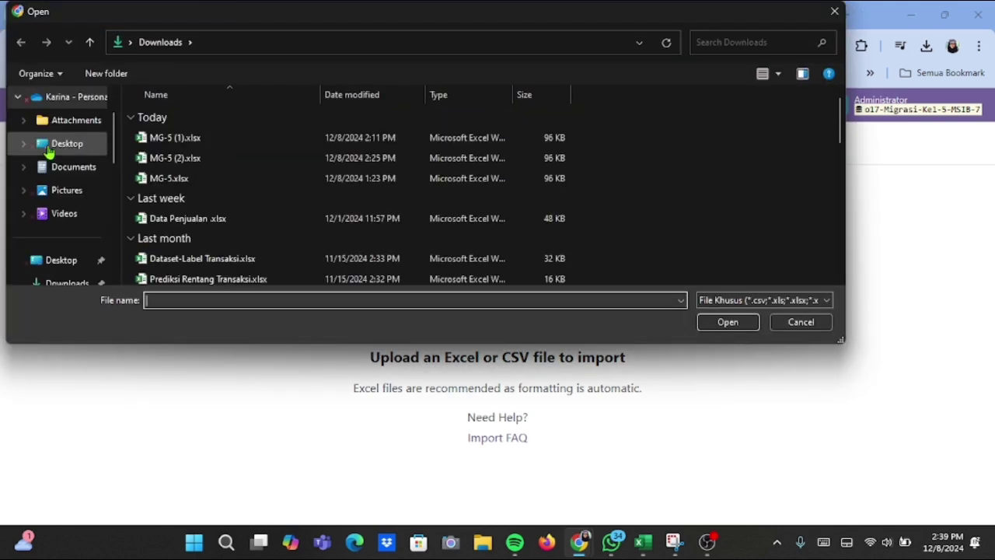
click(151, 159)
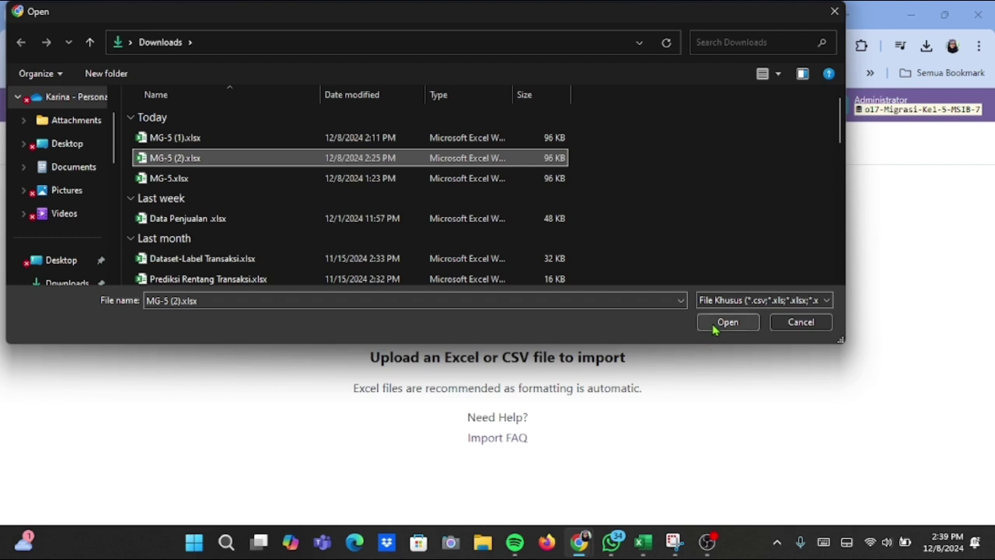
click(714, 327)
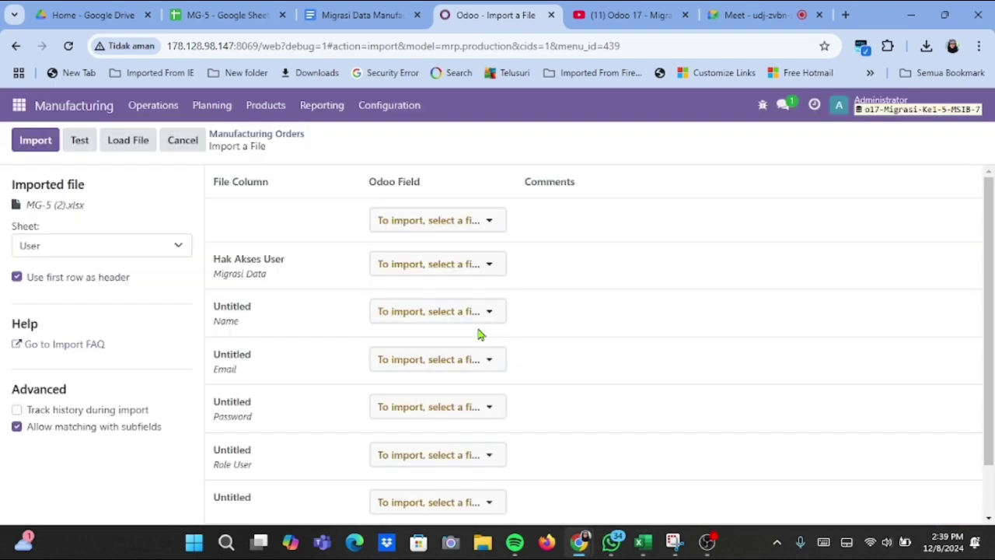
Select the workbook's Manufacturing order sheet for the import.
click(180, 255)
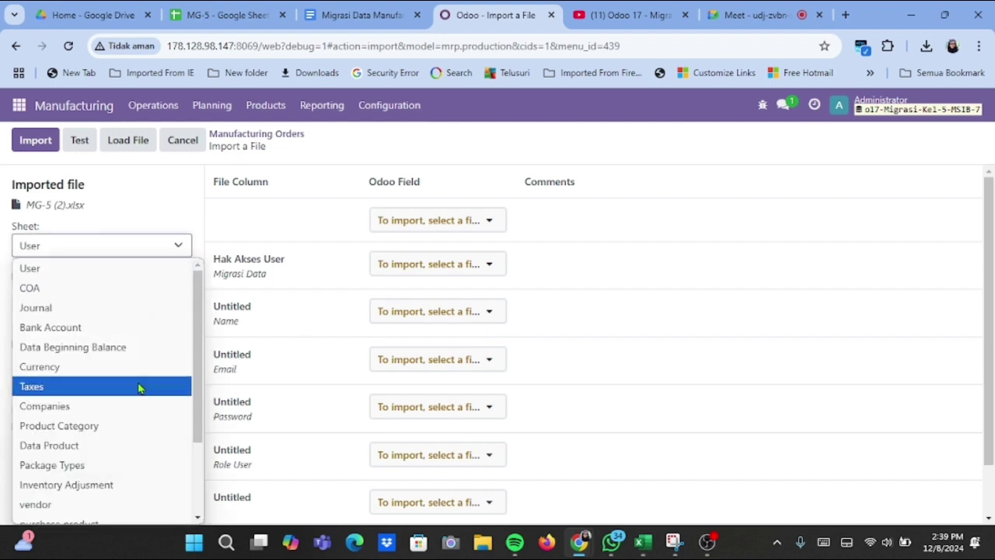
scroll(136, 378, down, 1)
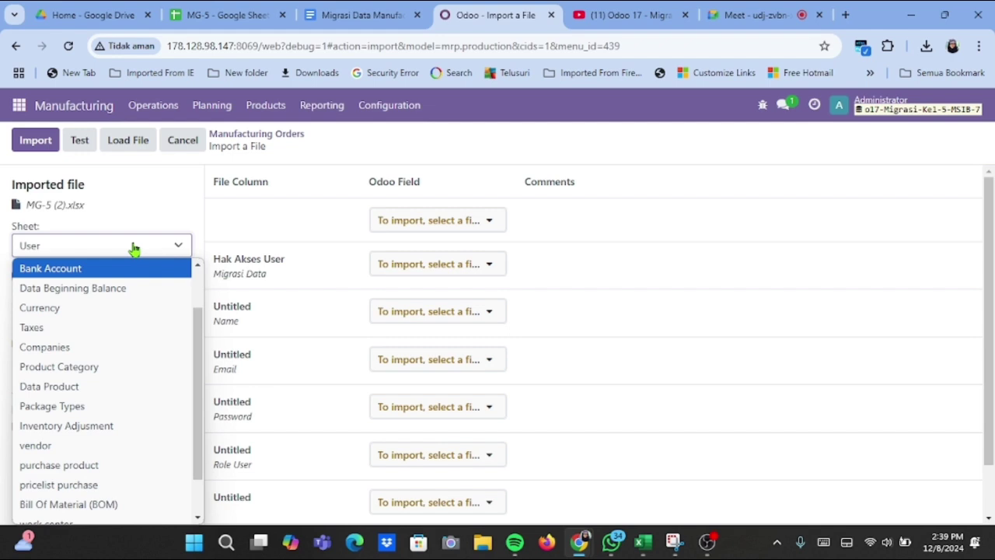
scroll(116, 340, down, 2)
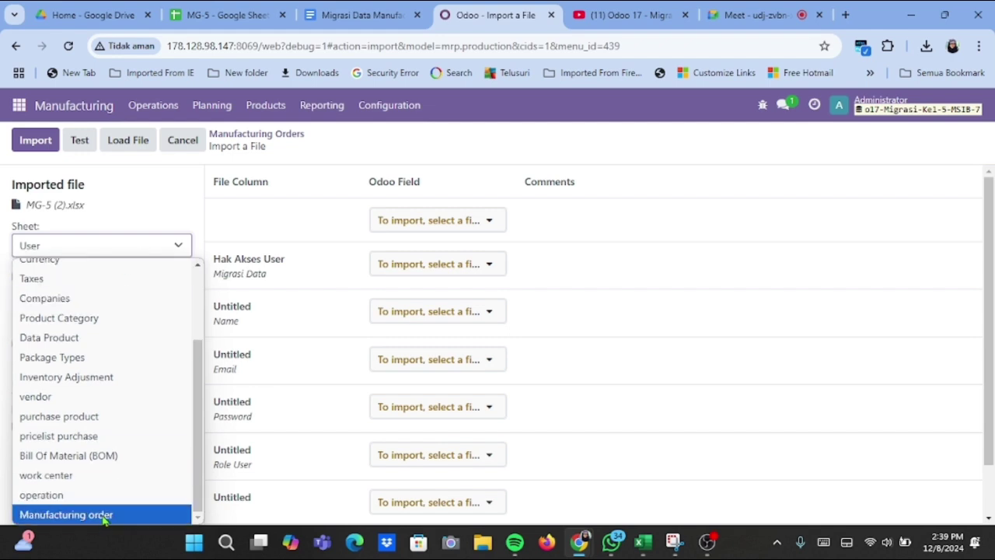
click(101, 526)
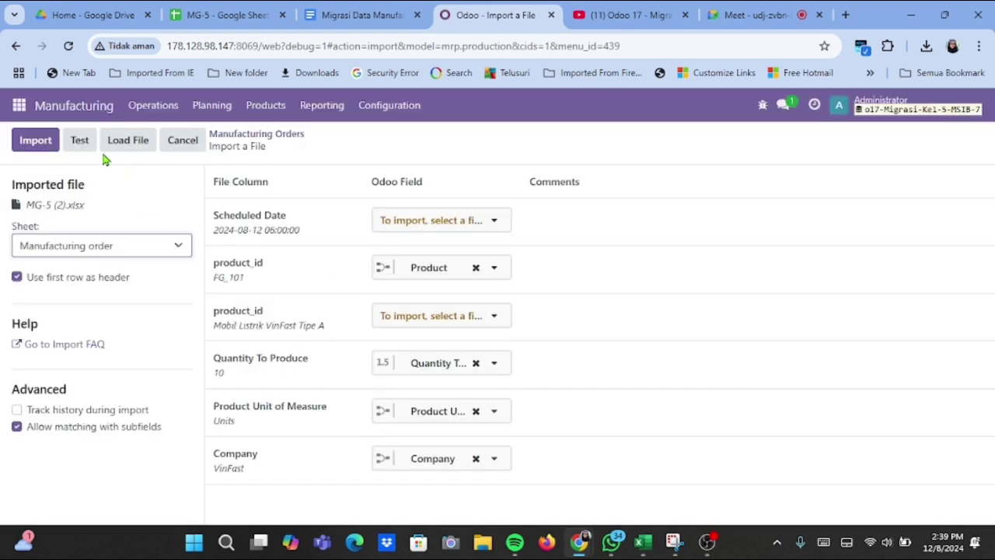
Test, set unmatched products to 'Create new values', retest, and import the manufacturing orders.
click(84, 154)
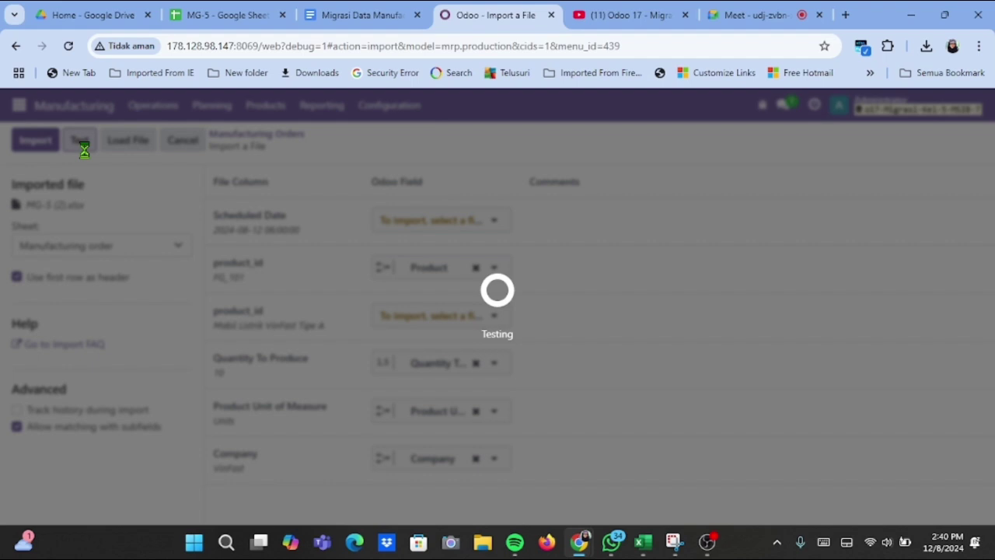
scroll(378, 322, down, 2)
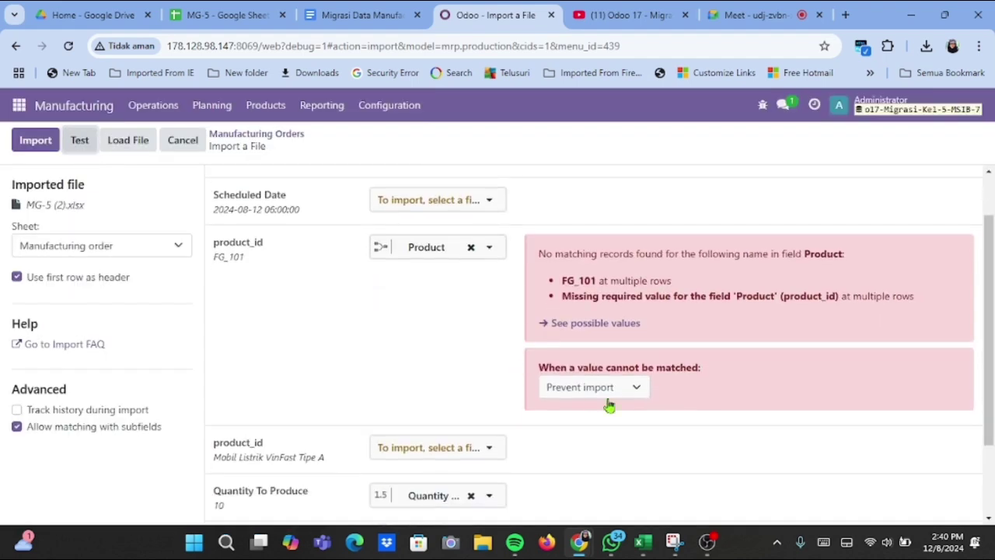
click(614, 391)
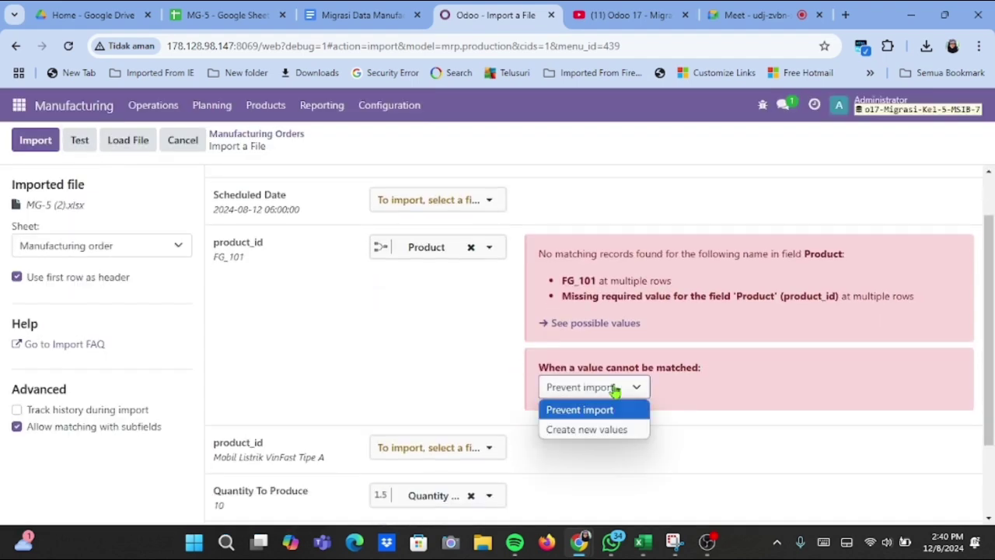
click(613, 440)
scroll(332, 305, up, 2)
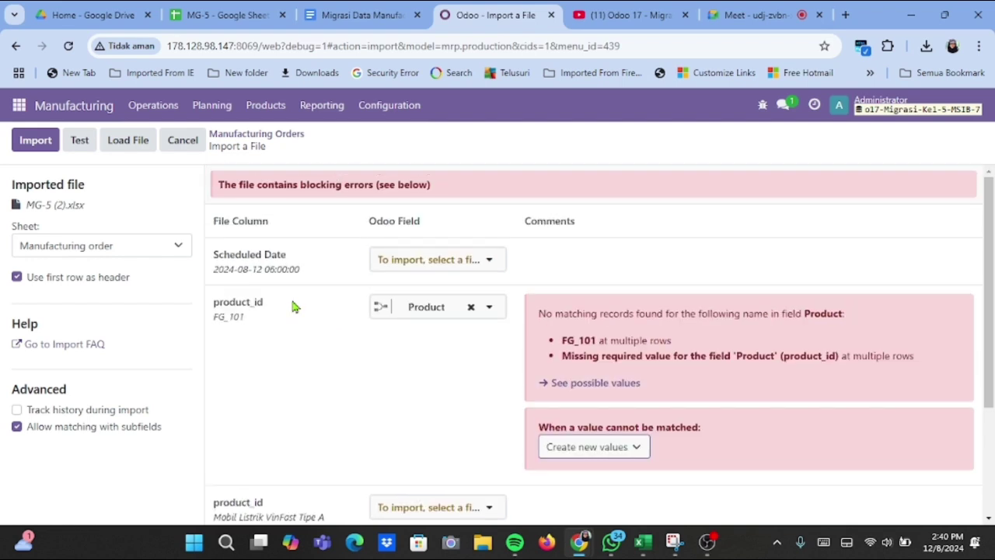
click(80, 141)
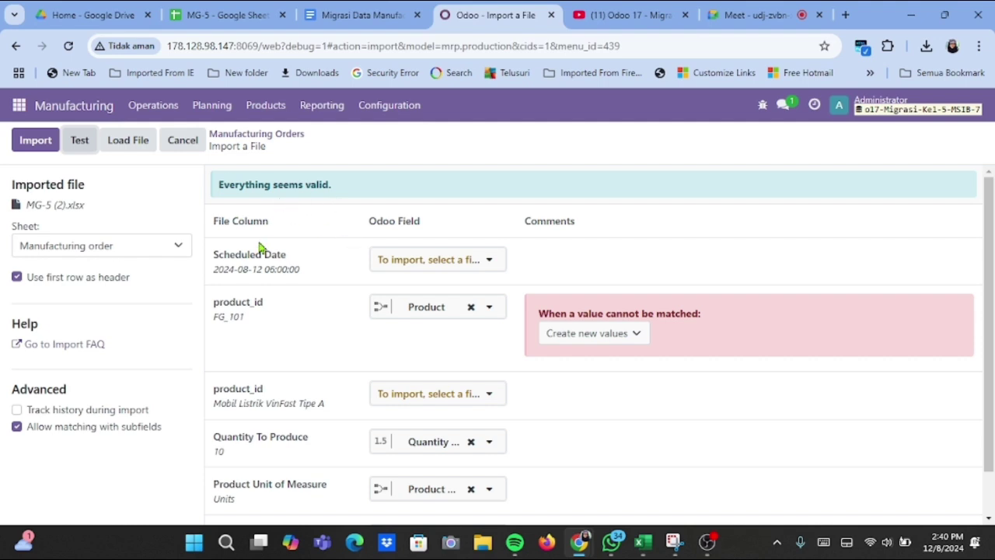
click(31, 146)
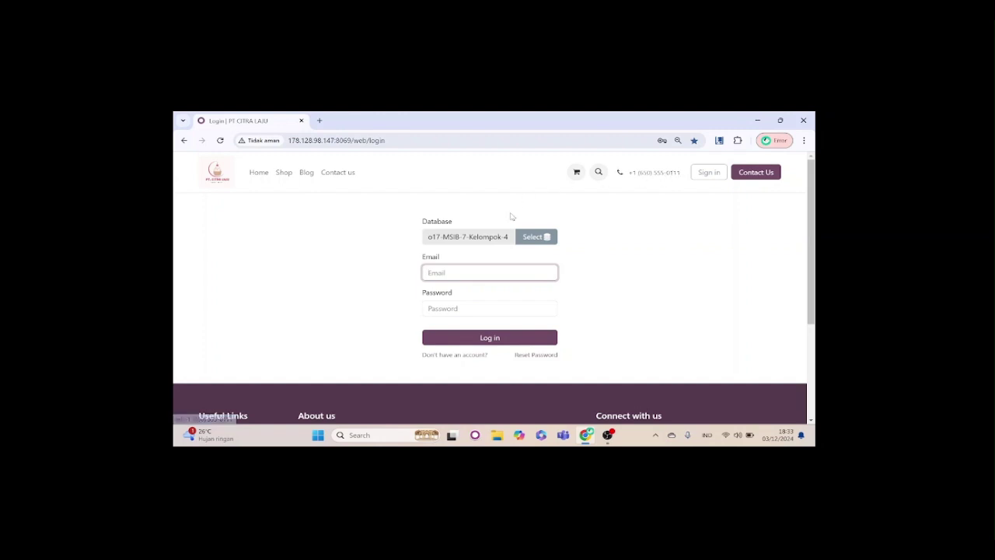
Sign in to o17-MSIB-7-Kelompok-4 with the saved login e-mail and the account password.
click(496, 278)
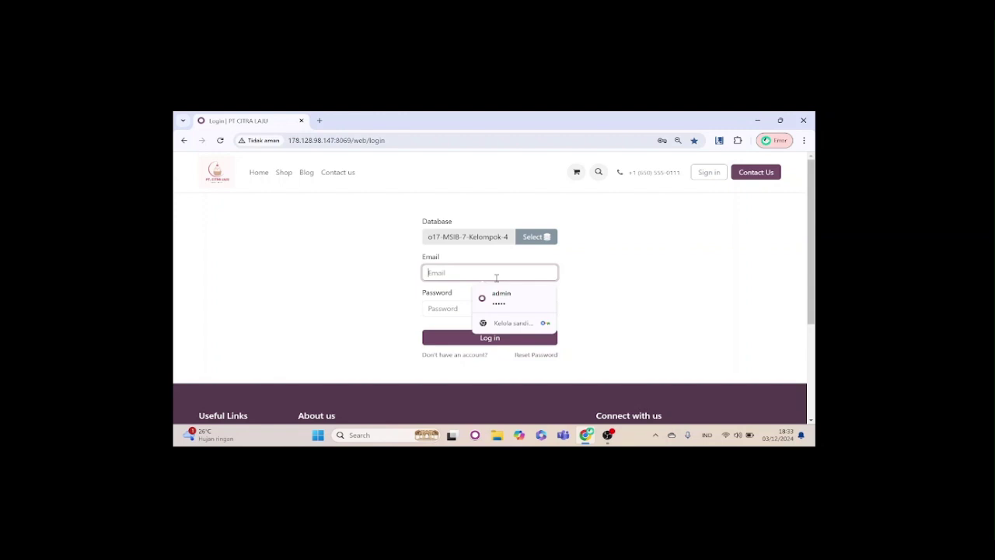
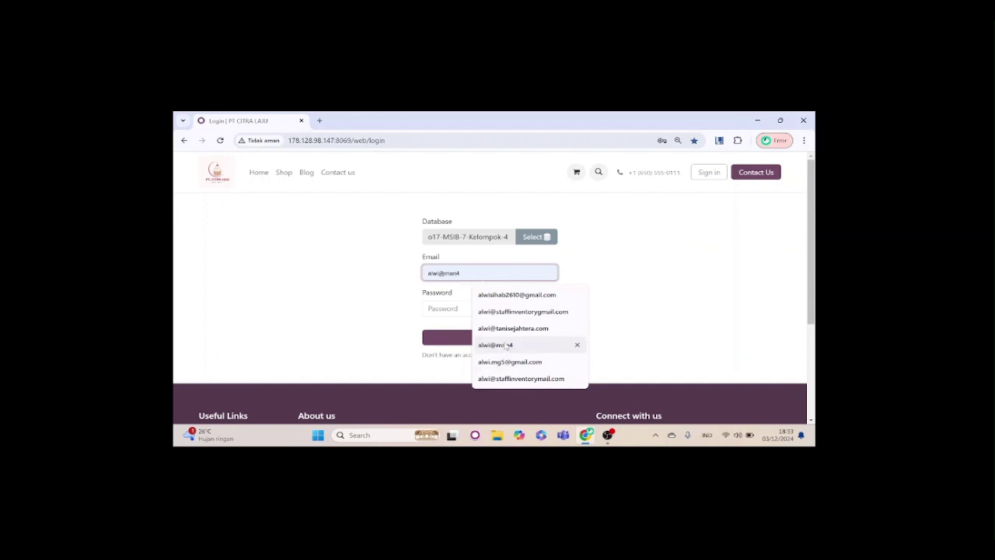
click(504, 346)
click(473, 310)
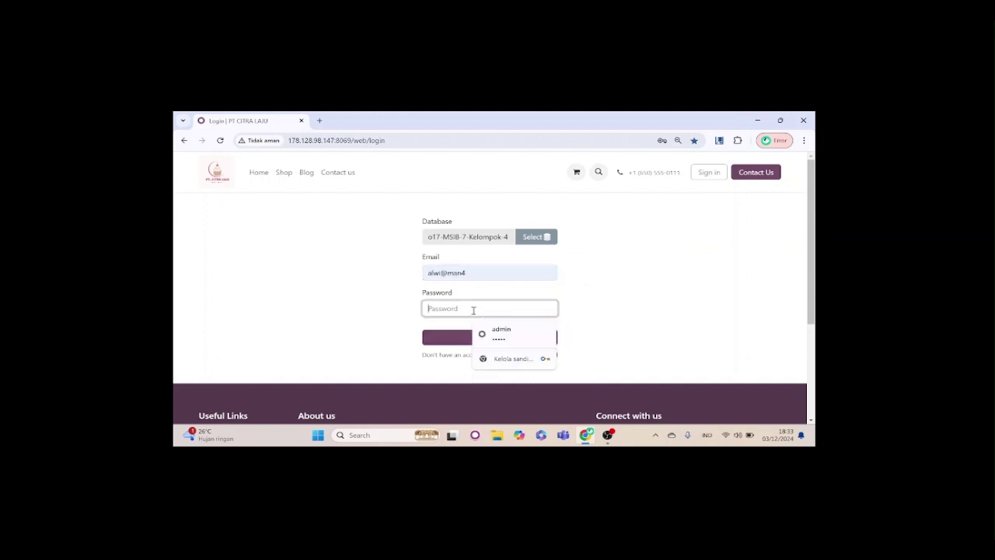
text(•••)
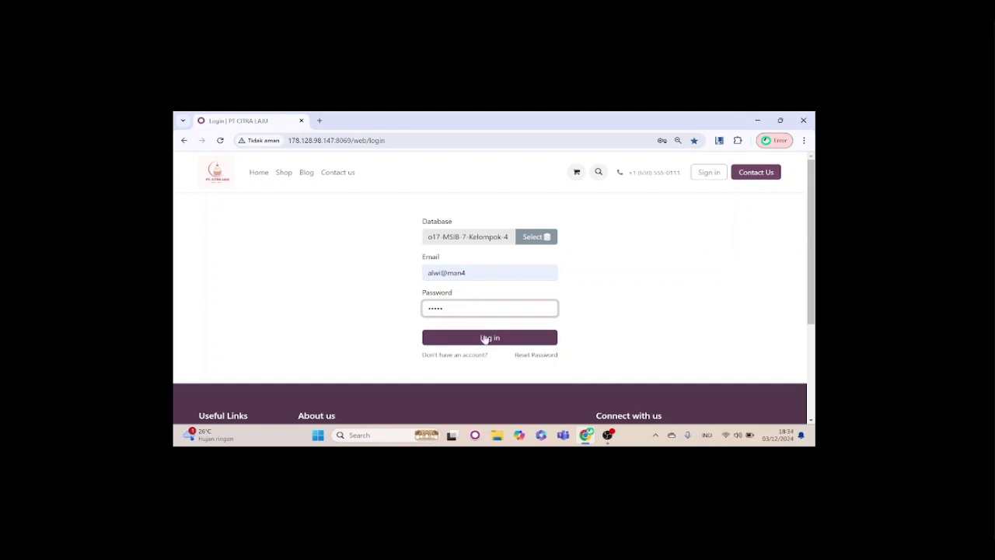
click(492, 340)
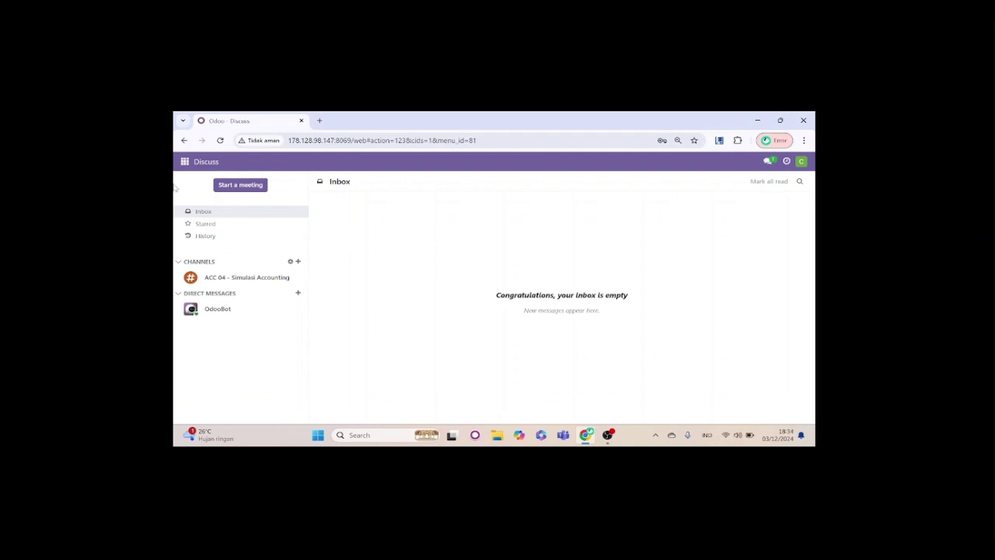
In Manufacturing, sort orders by Reference and open WH/MO/00004 for Kerangka Body Mobil Panjang.
click(184, 163)
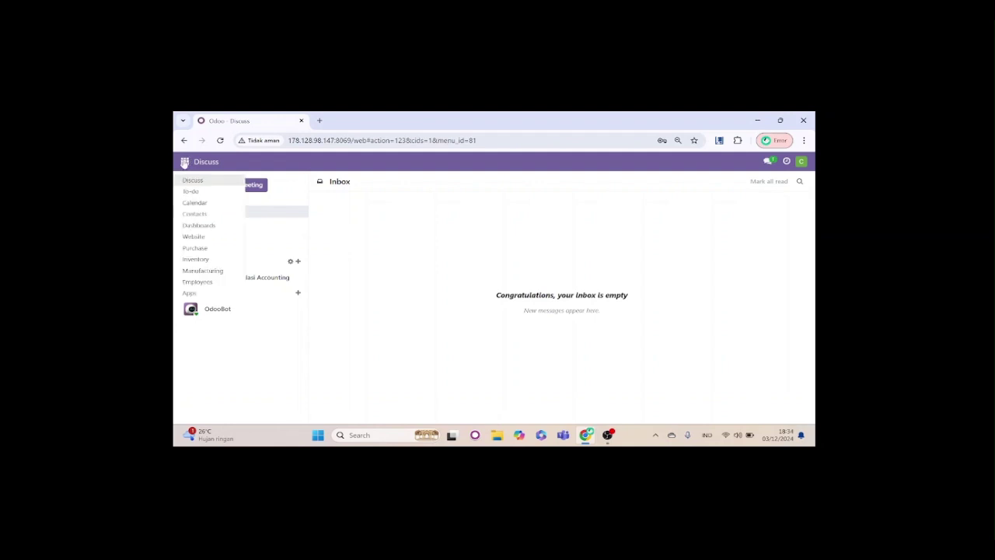
click(203, 271)
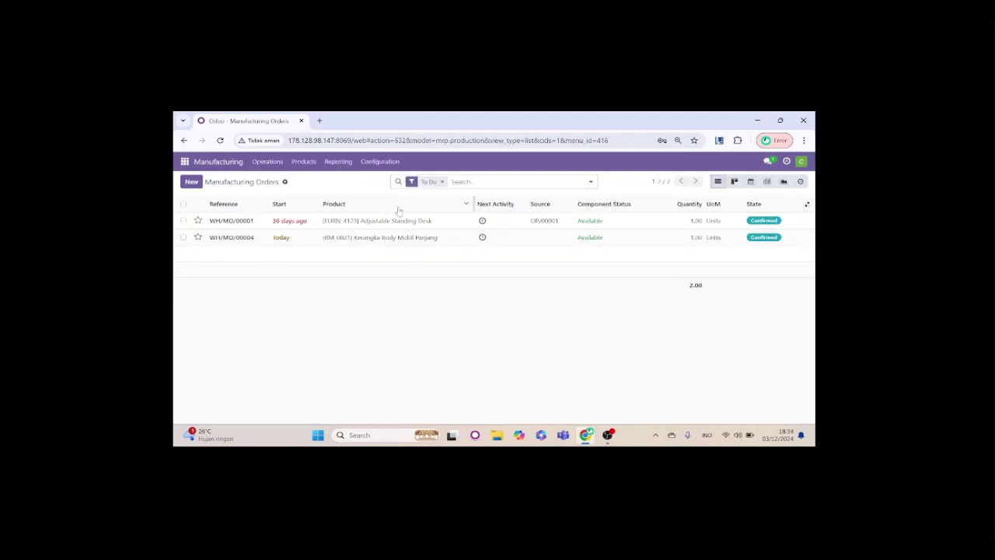
click(223, 204)
click(223, 204)
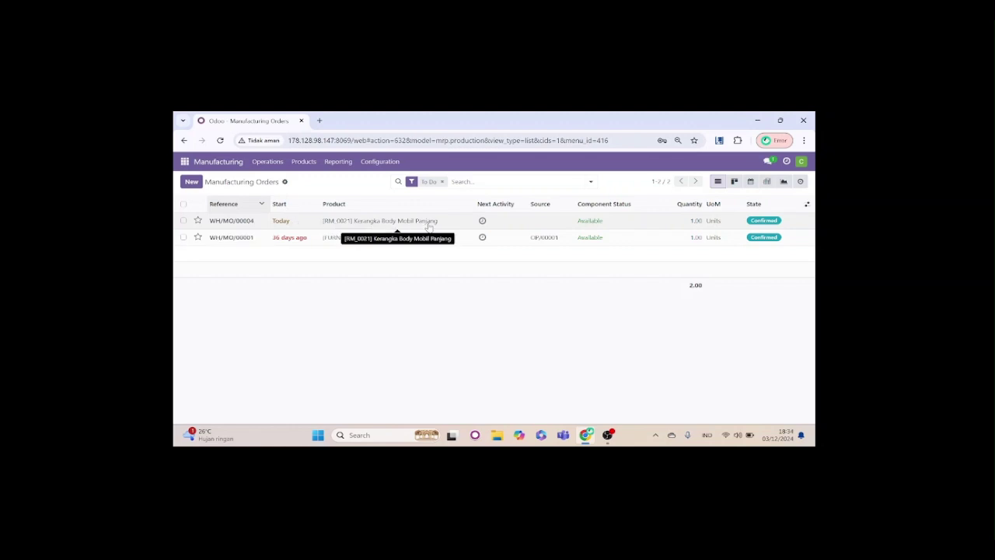
click(350, 222)
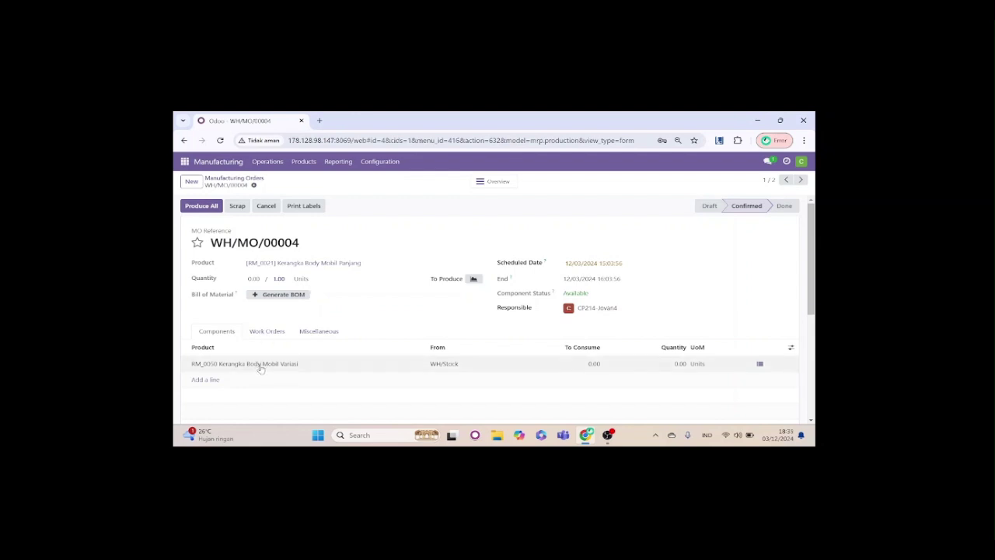
Set the To Consume value of component RM_0050 Kerangka Body Mobil Variasi to 1.00.
scroll(259, 365, down, 1)
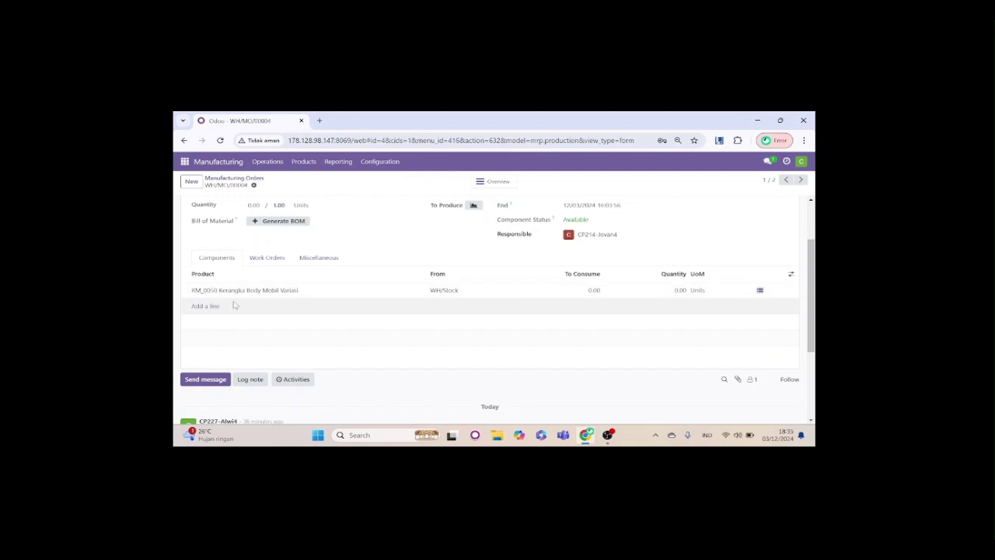
click(595, 291)
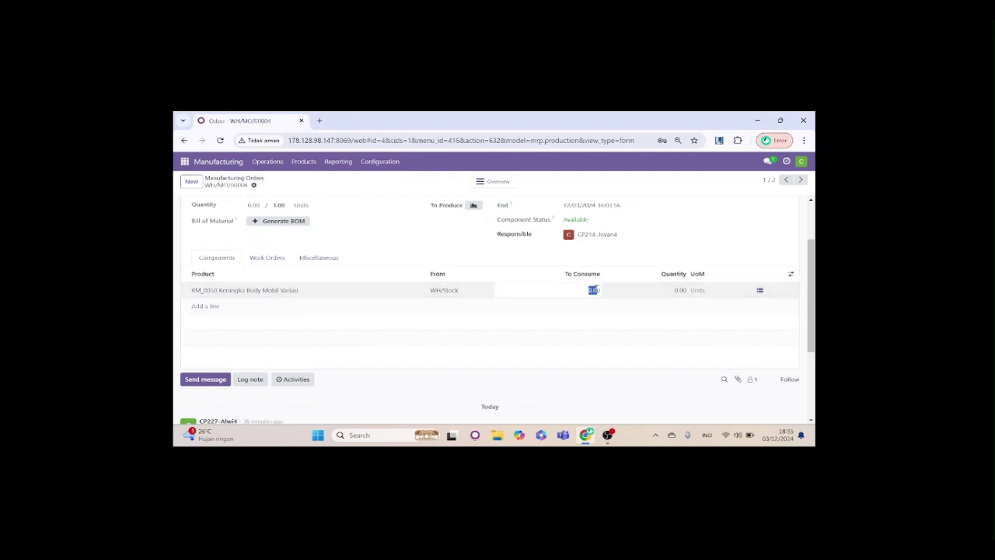
key(BackSpace)
click(681, 290)
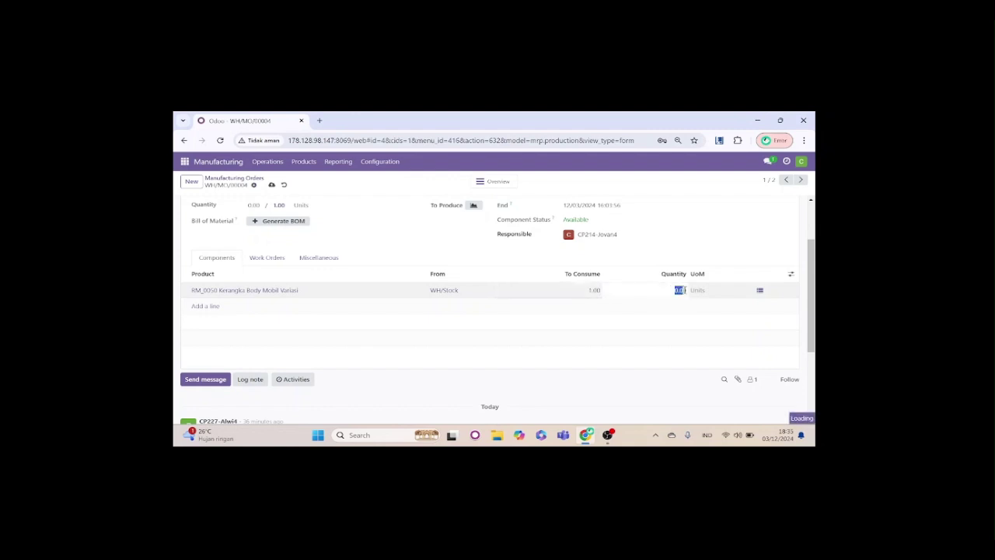
Correct the RM_0050 component's Quantity from 10 to 1.00.
click(684, 290)
text(10)
click(696, 306)
key(BackSpace)
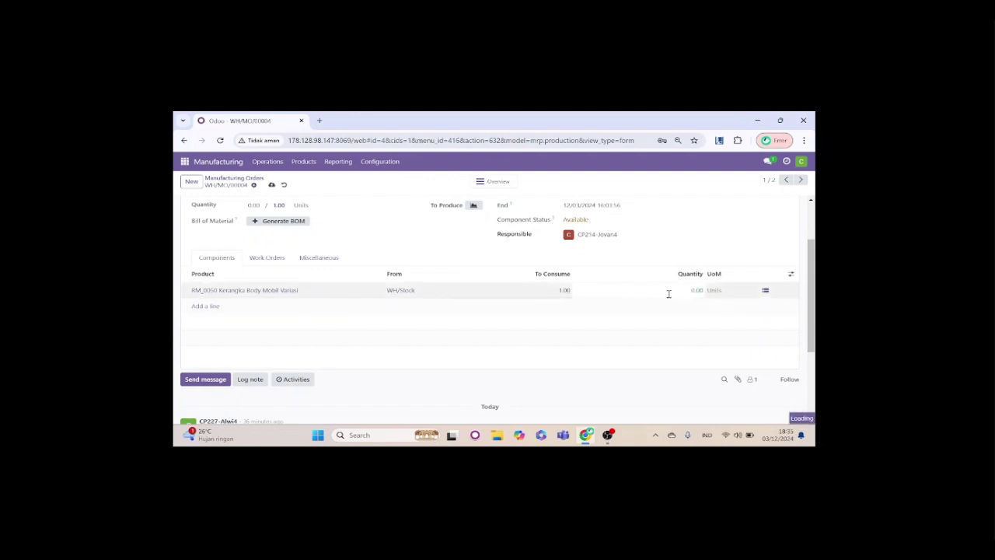
key(BackSpace)
key(BackSpace)
key(BackSpace)
text(1)
click(582, 314)
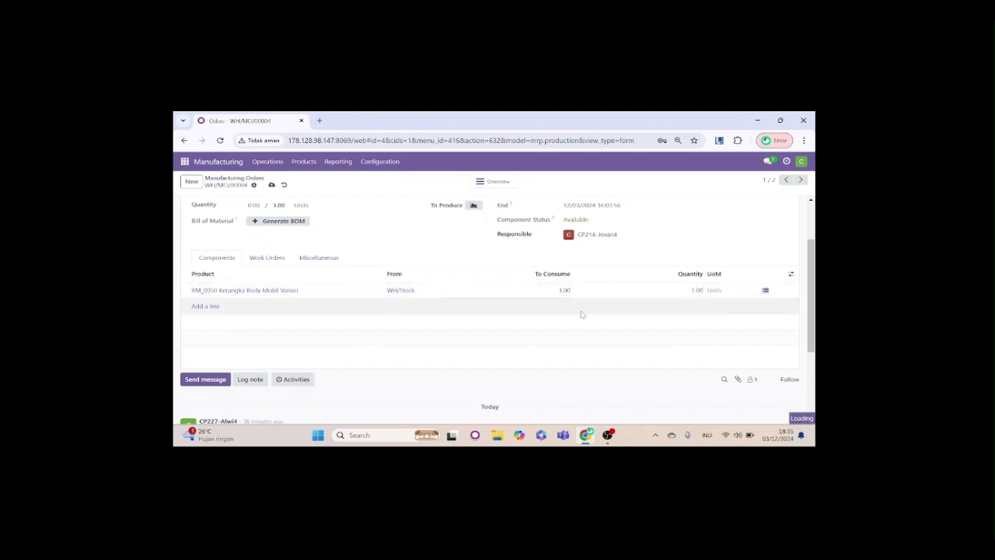
scroll(575, 313, up, 2)
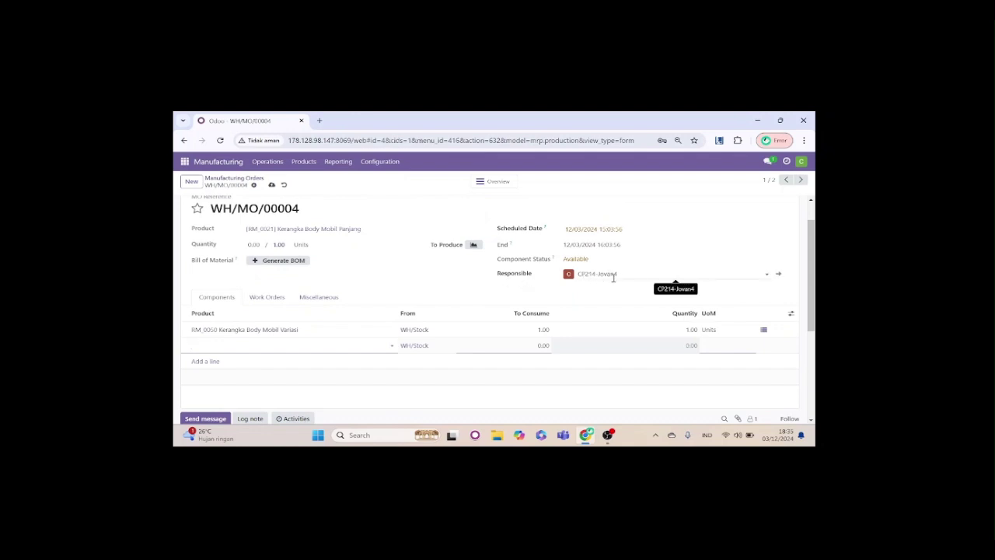
scroll(433, 281, up, 2)
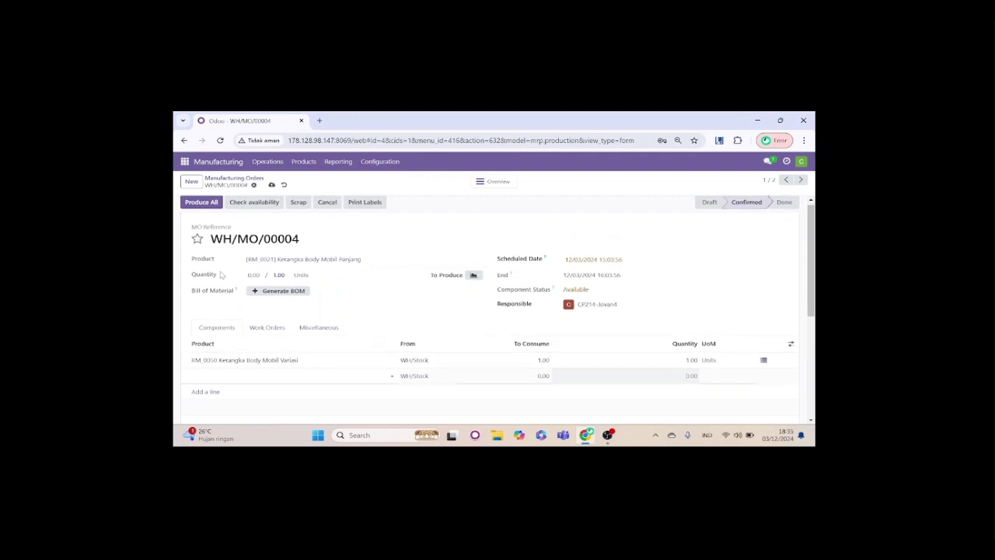
scroll(348, 262, up, 1)
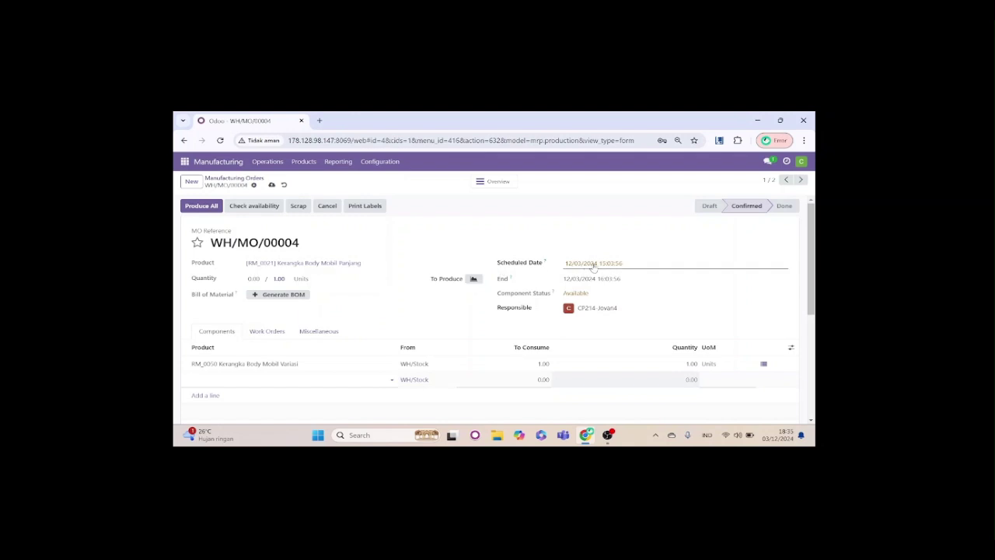
Use Produce All on WH/MO/00004 and confirm it shows Done with 1.00 / 1.00 produced.
click(199, 206)
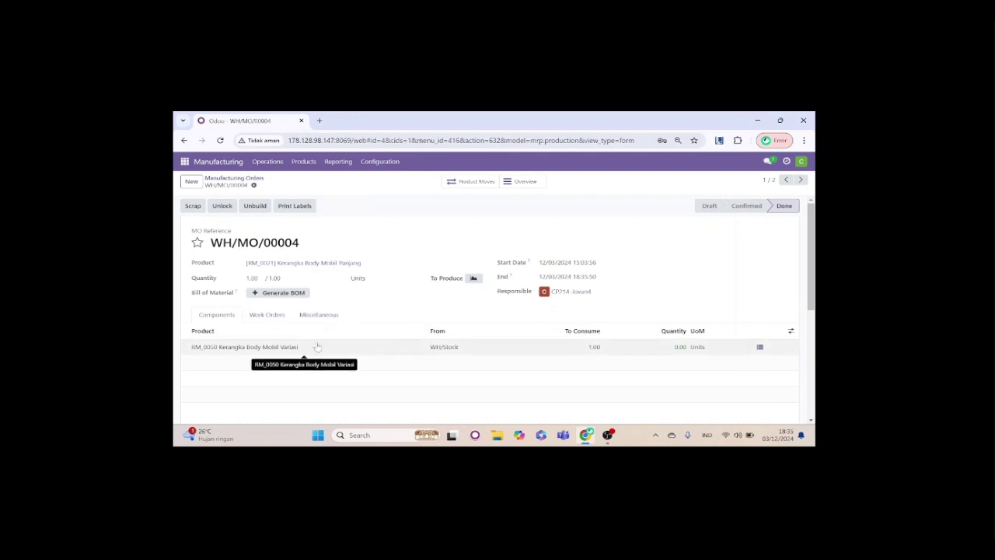
scroll(317, 345, down, 1)
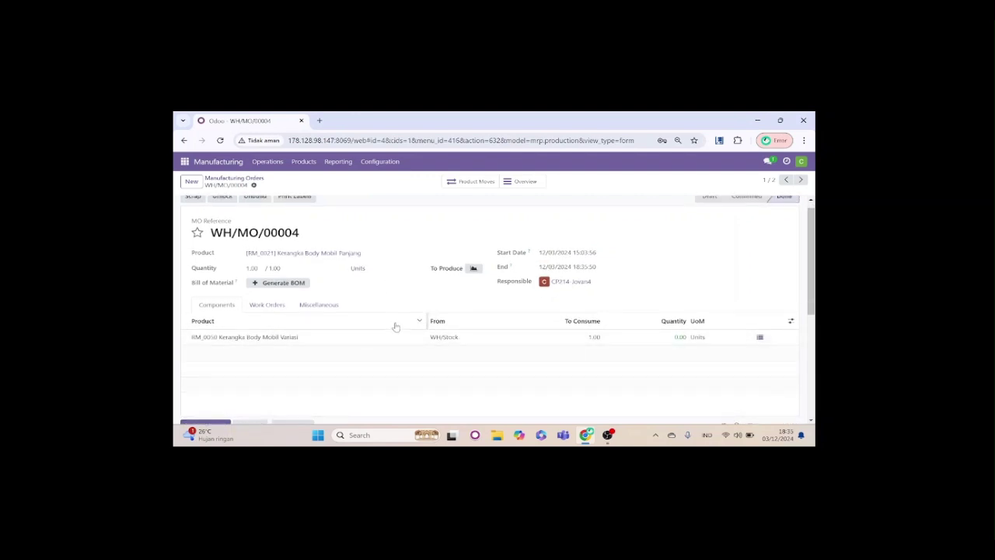
scroll(395, 328, up, 1)
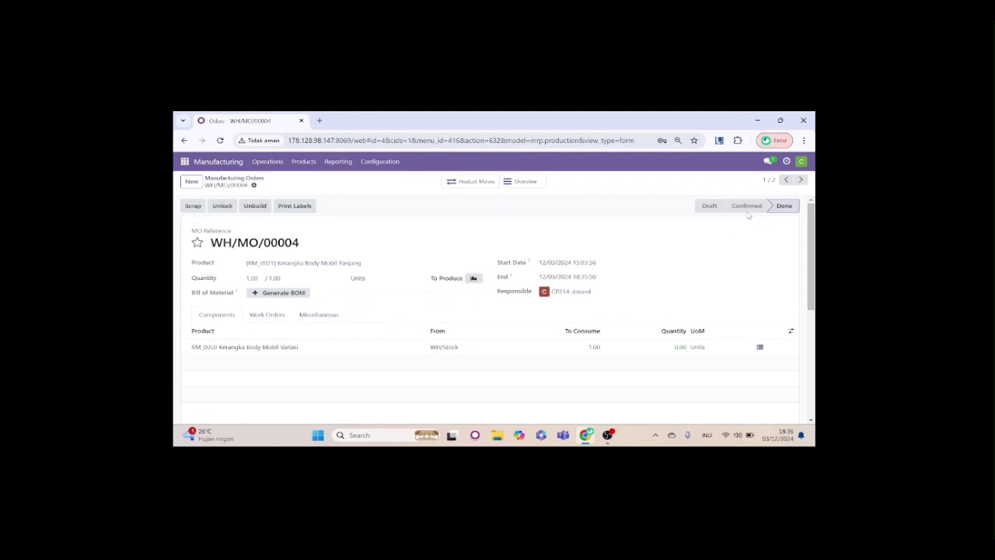
mouse_move(722, 208)
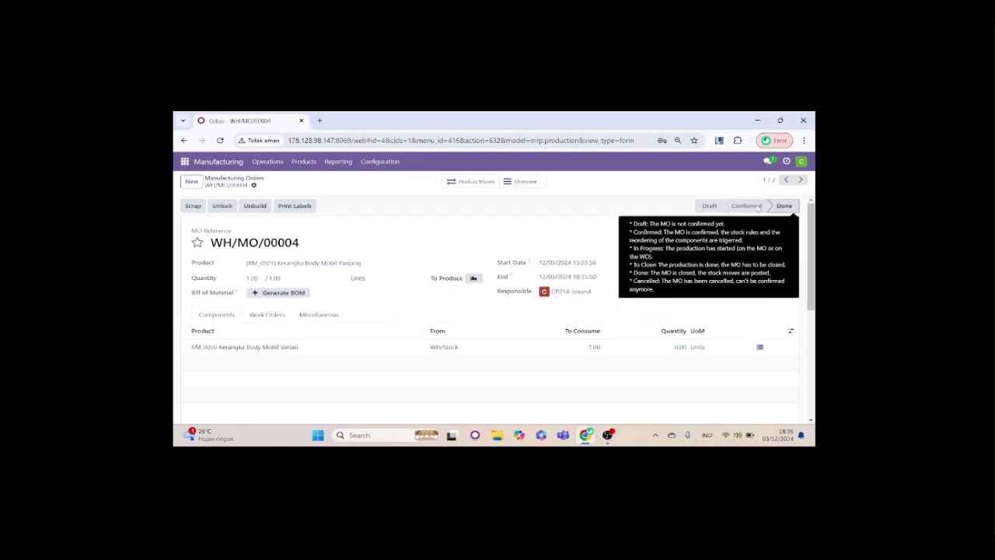